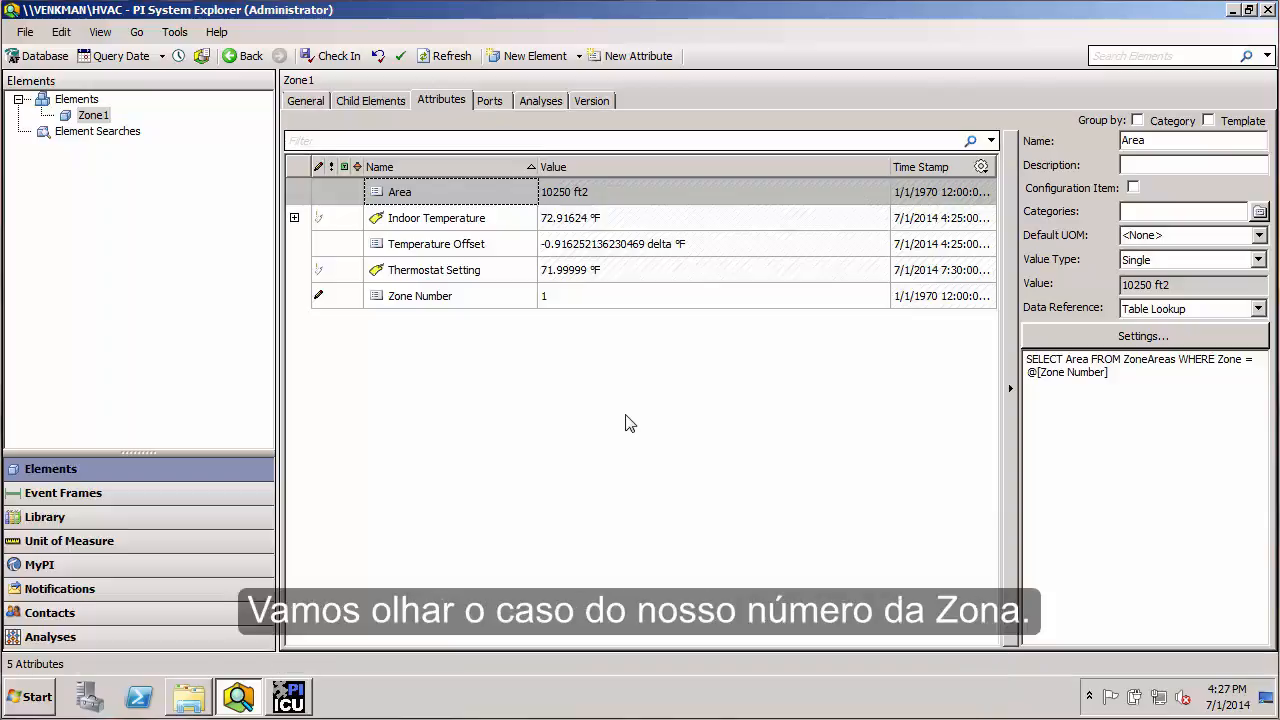
Step: Examine Zone1's Zone Number attribute and how the Area attribute's table lookup query uses it
left_click(551, 303)
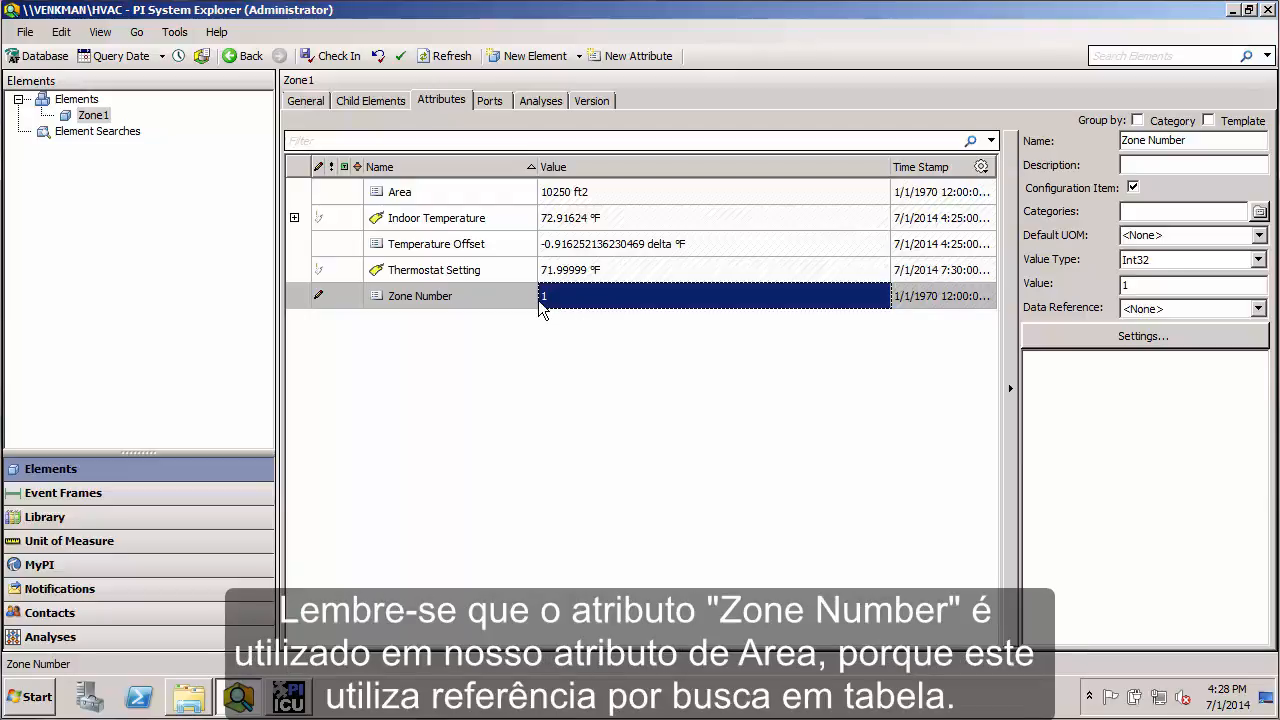
left_click(506, 193)
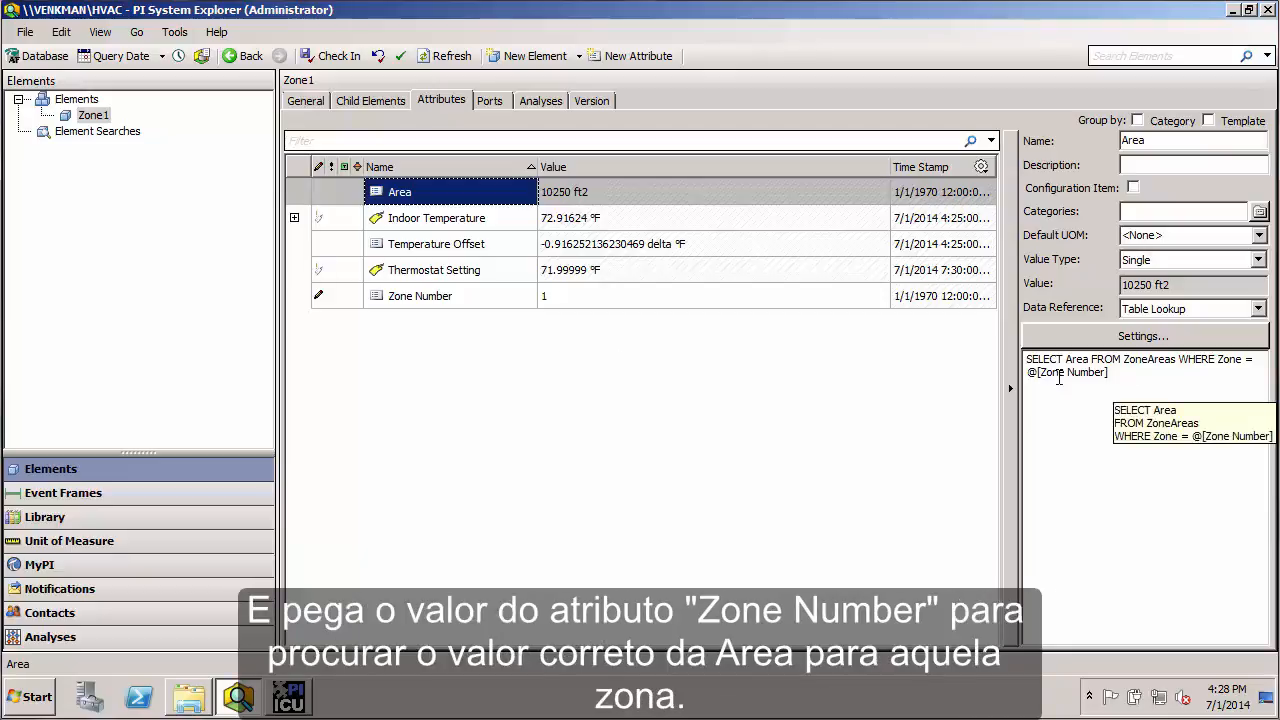
left_click_drag(1028, 372, 1112, 373)
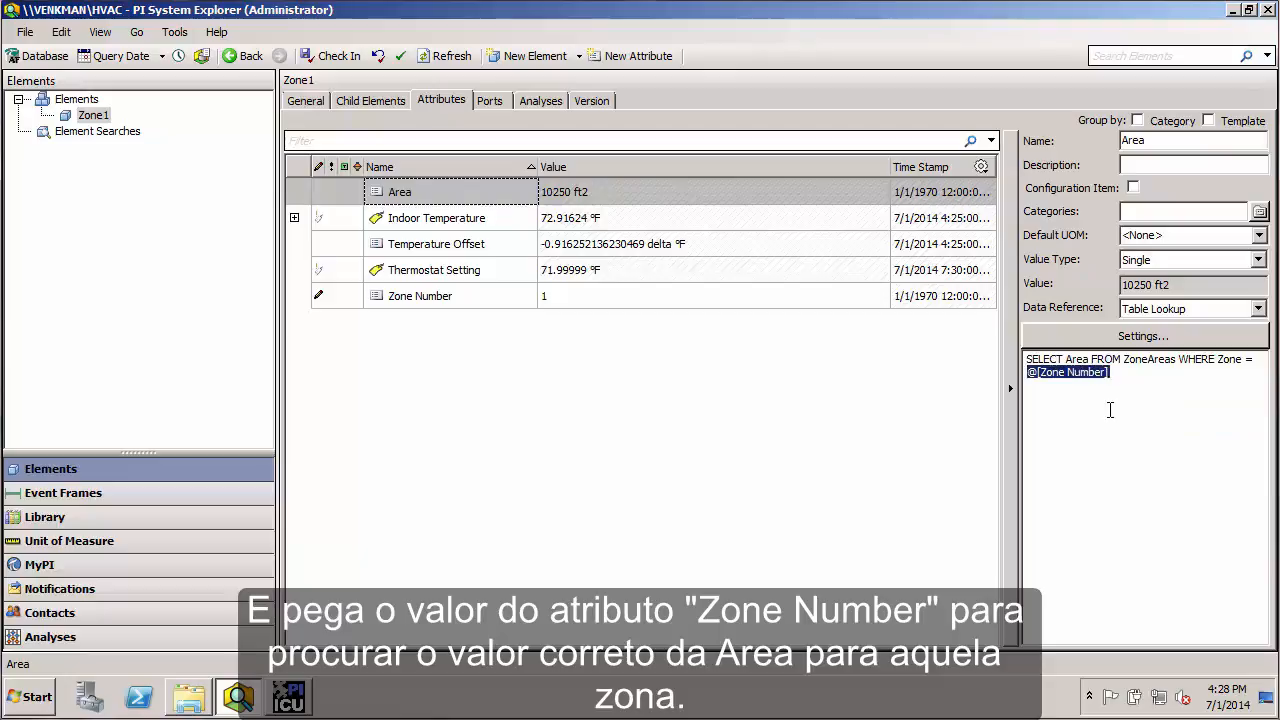
left_click(1217, 359)
left_click_drag(1217, 359, 1247, 359)
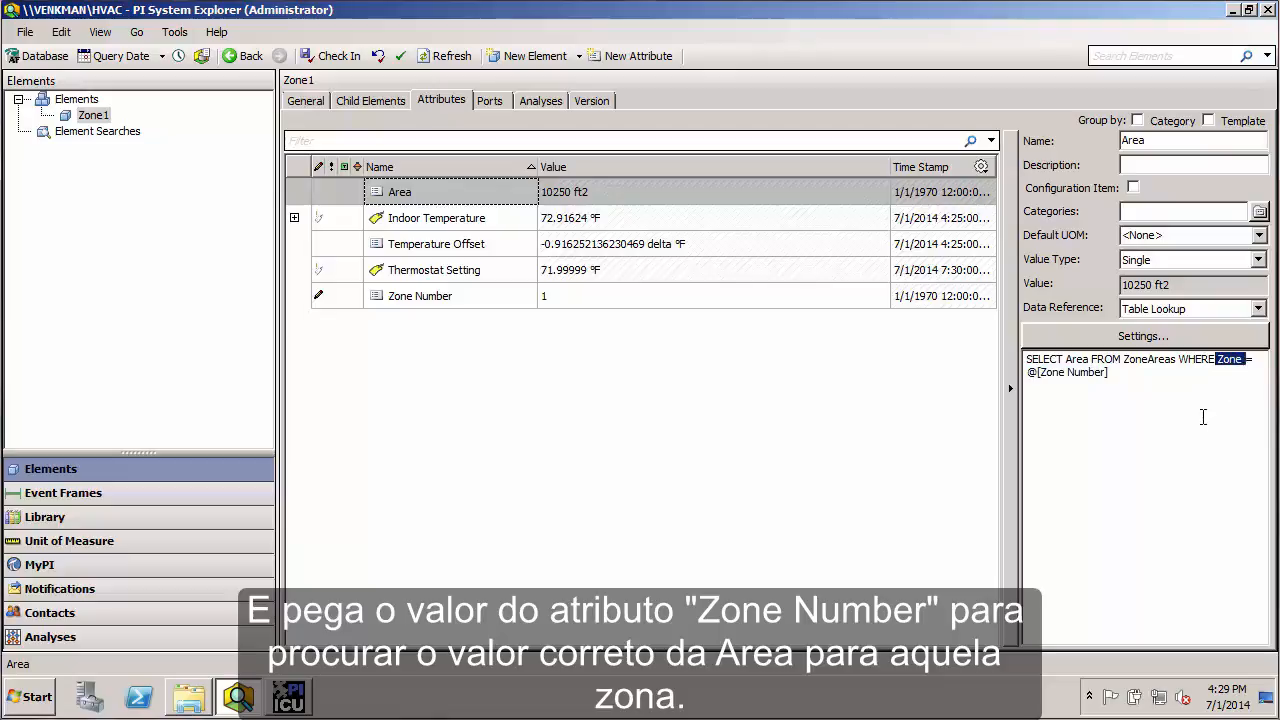
left_click(1069, 360)
left_click_drag(1068, 360, 1090, 360)
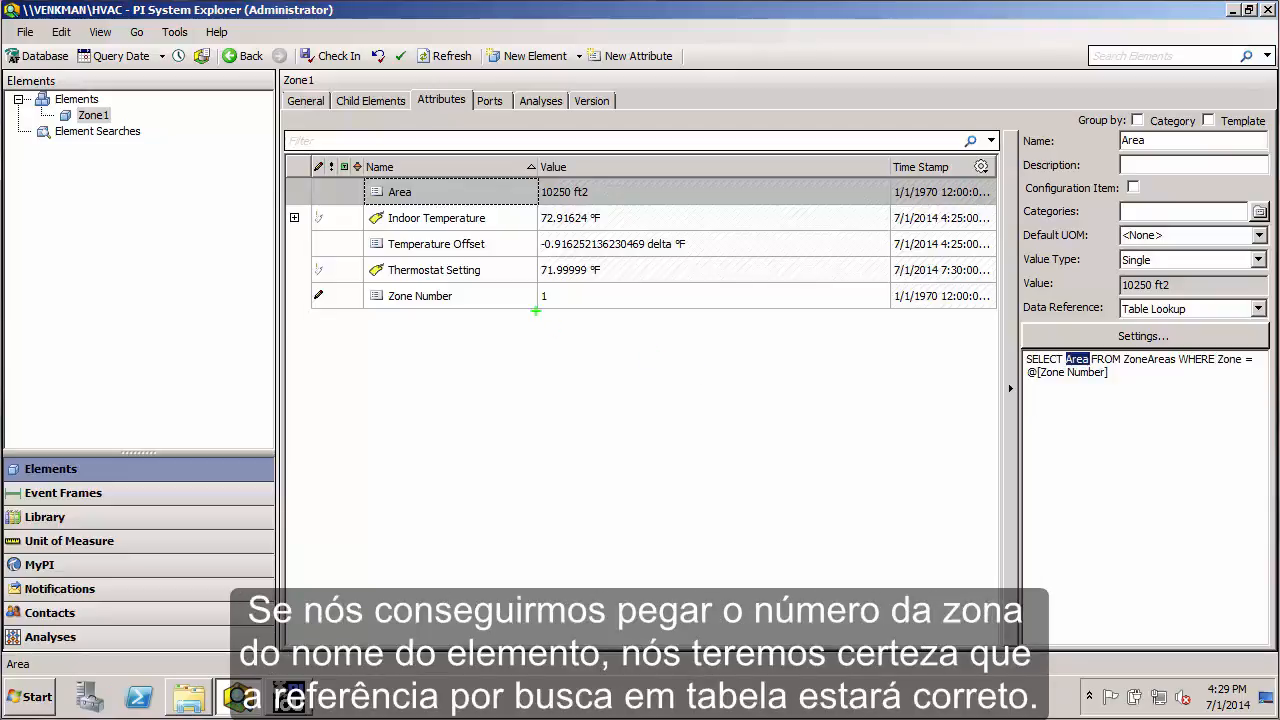
mouse_move(540, 300)
left_mouse_down()
mouse_move(535, 375)
mouse_move(518, 406)
left_mouse_up()
left_click_drag(122, 117, 202, 117)
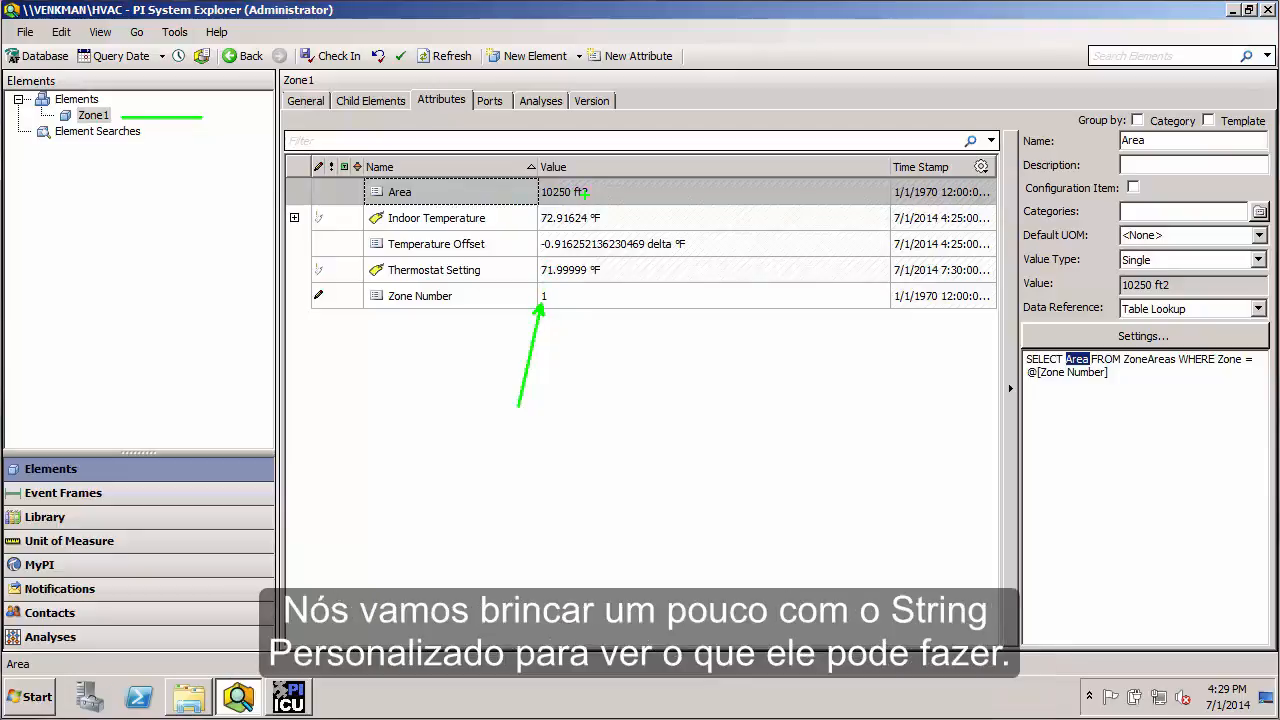
key("Escape")
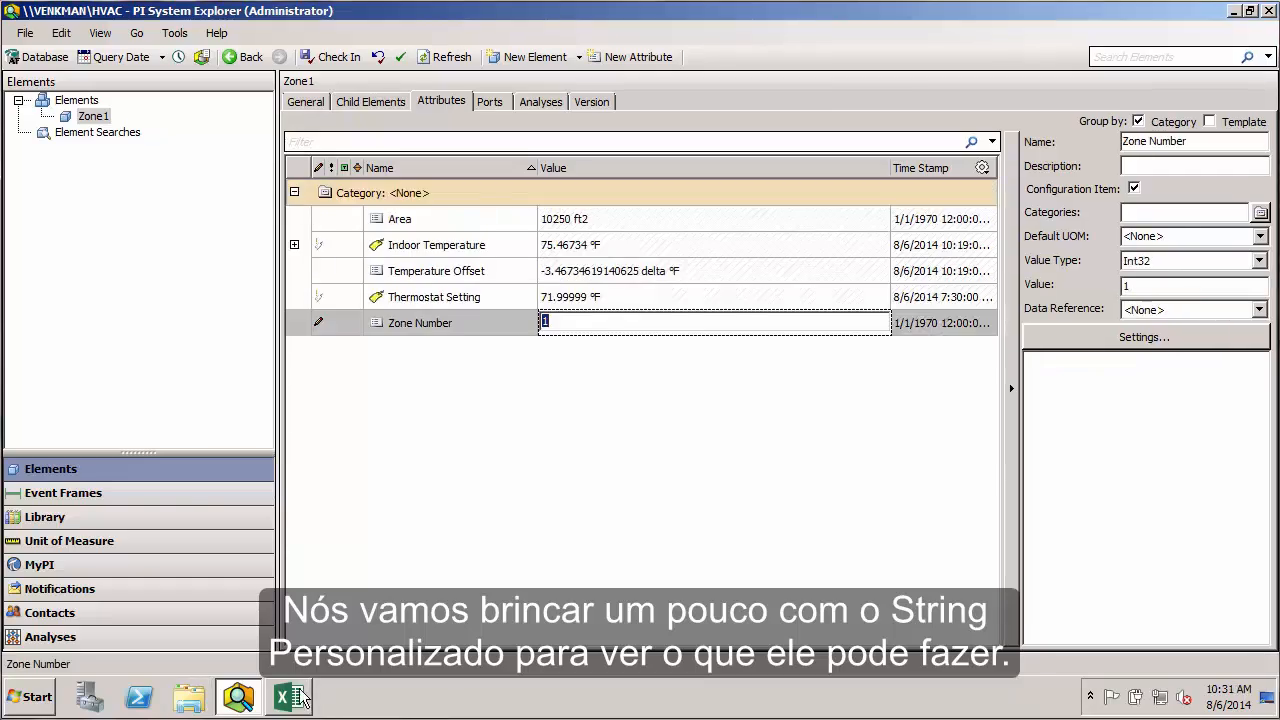
Step: Switch to the VizDemo_SimWork.xlsx workbook in Excel and compare the HVAC tag names' digits with the zone numbers in their descriptions
key("alt+Tab")
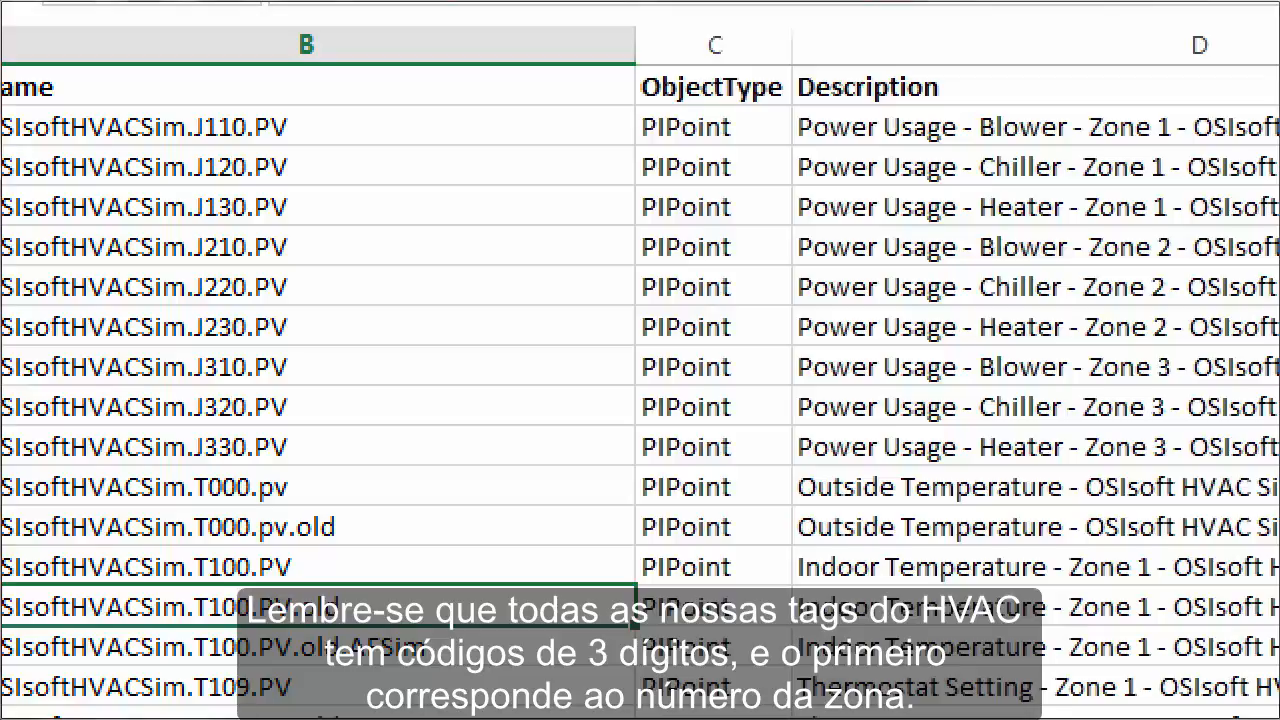
mouse_move(201, 103)
left_mouse_down()
mouse_move(180, 378)
mouse_move(188, 442)
mouse_move(226, 418)
mouse_move(230, 146)
mouse_move(212, 94)
mouse_move(189, 110)
left_mouse_up()
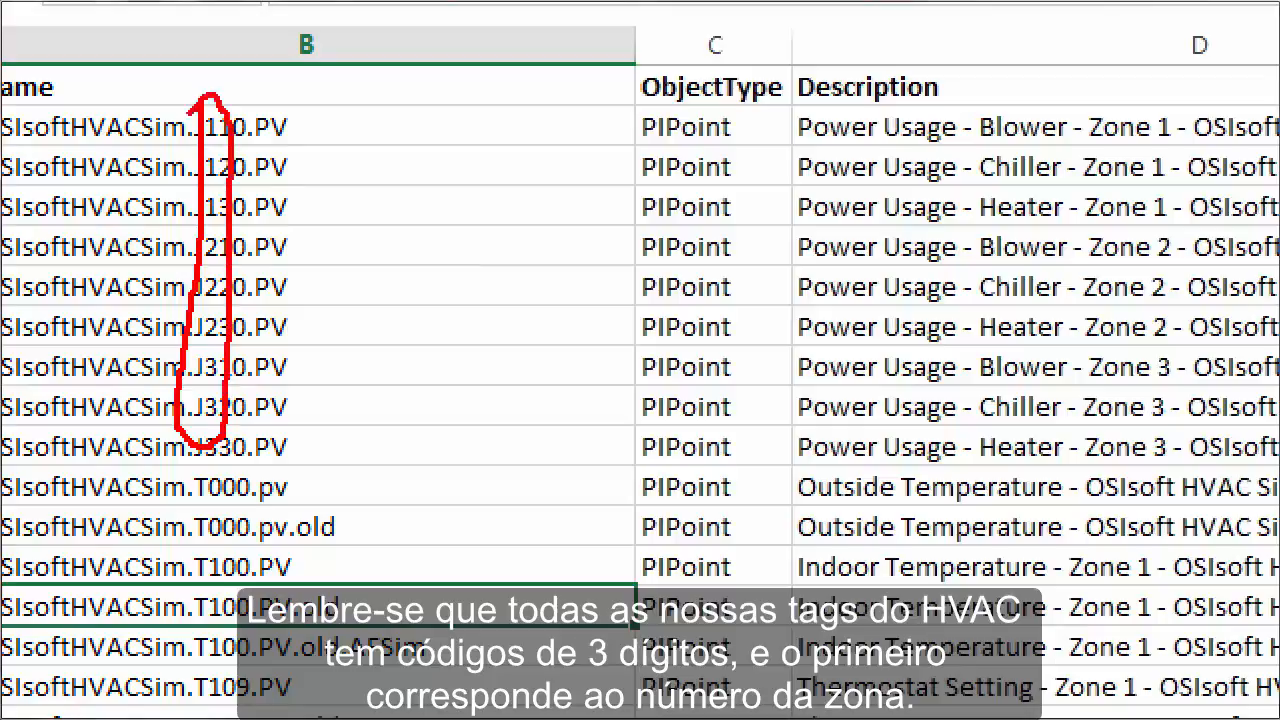
mouse_move(1137, 99)
left_mouse_down()
mouse_move(1156, 420)
mouse_move(1180, 458)
left_mouse_up()
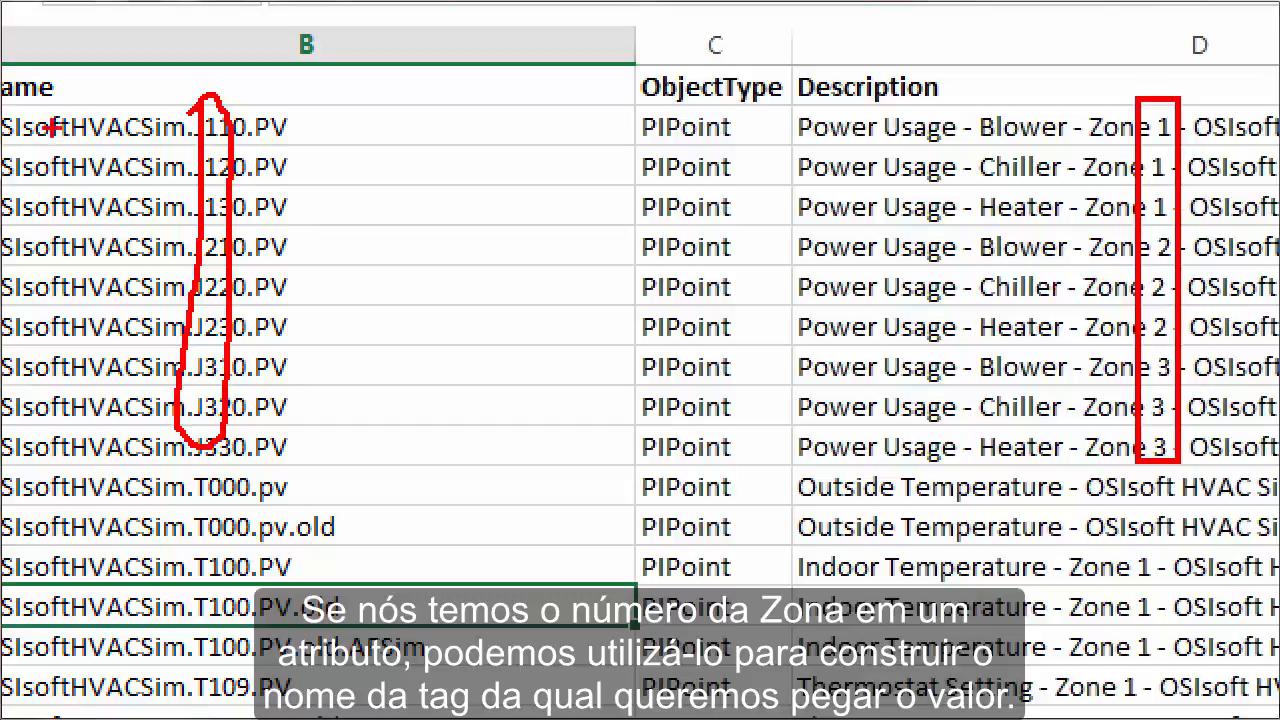
left_click_drag(46, 97, 324, 460)
key("Escape")
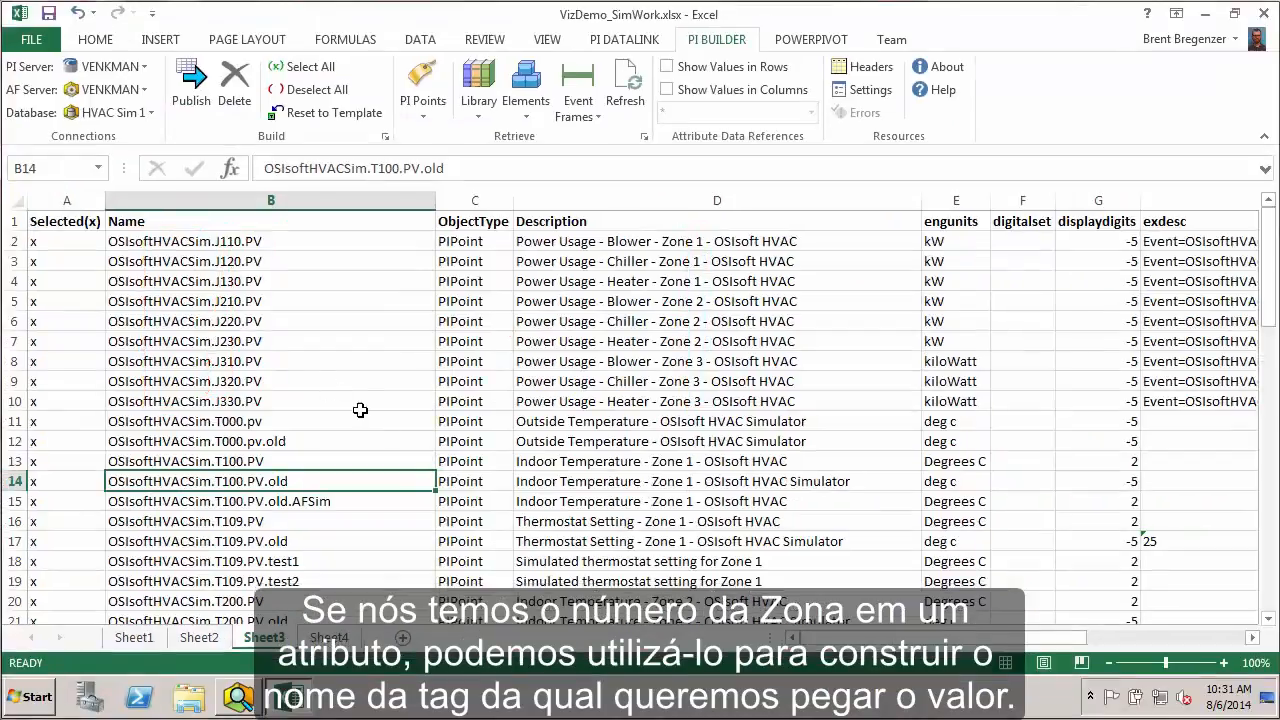
Step: Switch back to PI System Explorer and open the HVAC Prod database
left_click(248, 684)
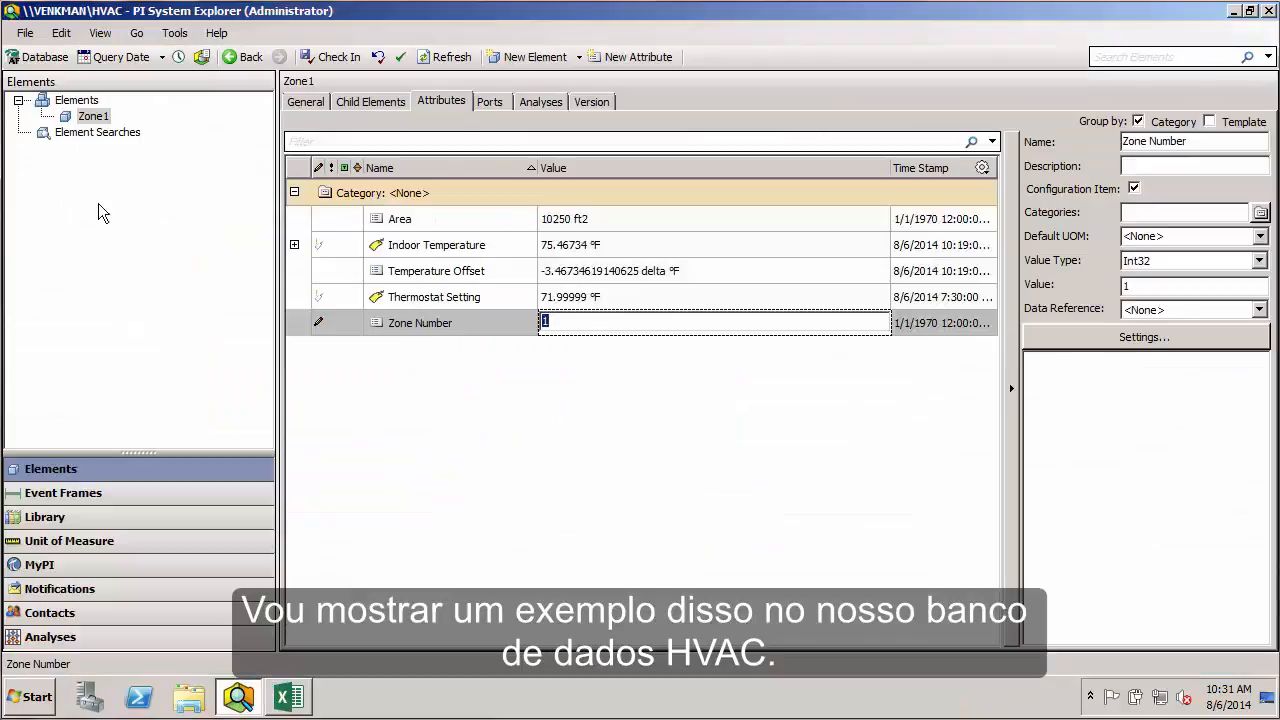
left_click(30, 64)
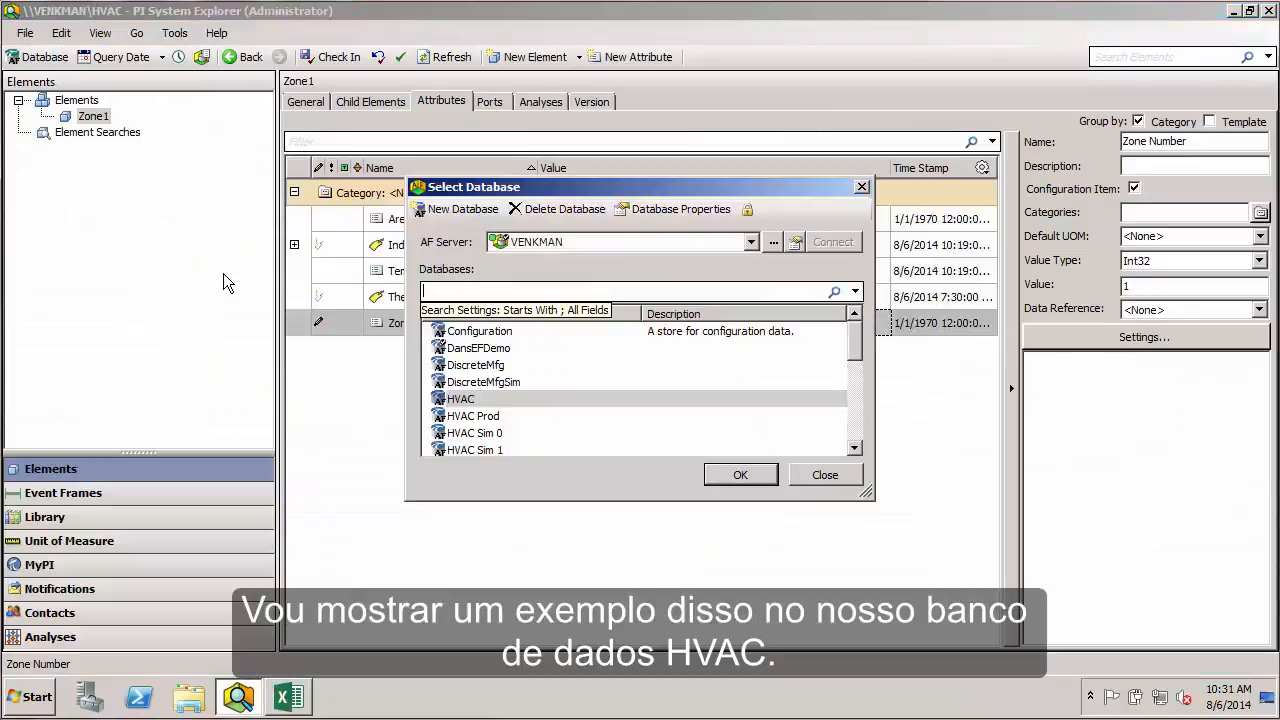
left_click(465, 416)
left_click(738, 475)
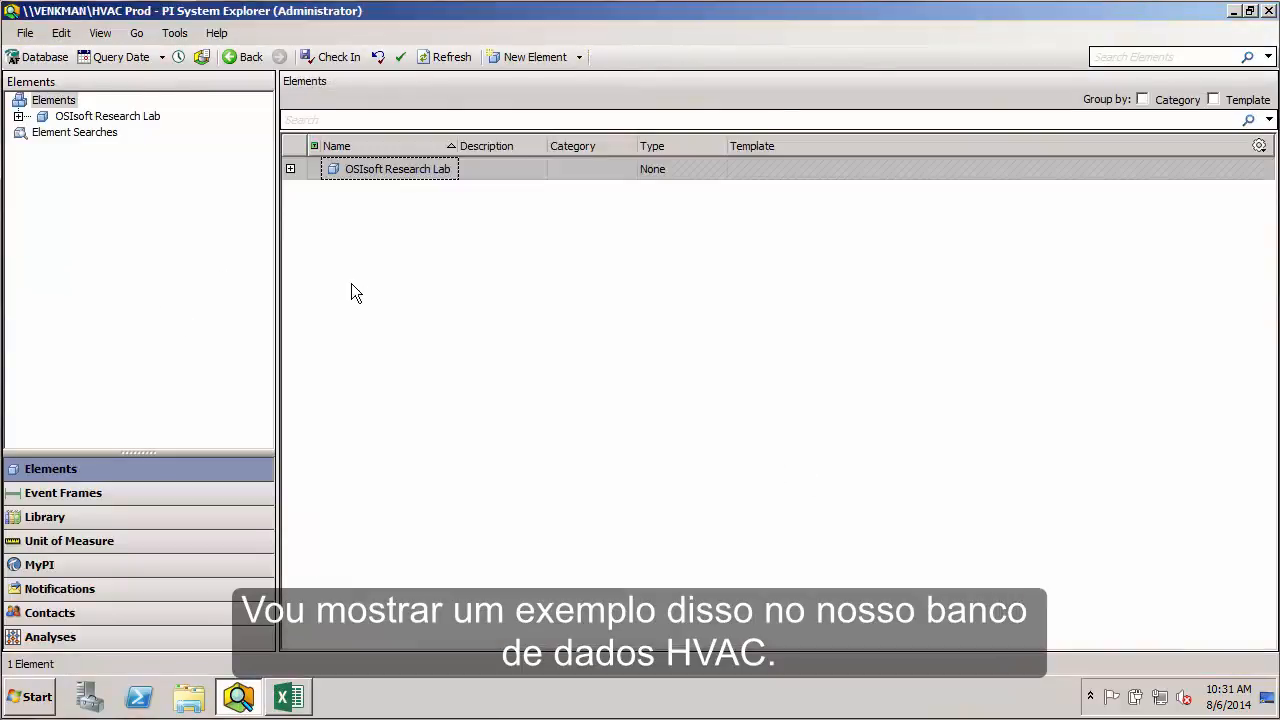
Step: Inspect the PI point reference of the Vibration Frequency attribute on BLR-01 under OSIsoft Research Lab's Zone1, focusing on the tag's zone digit
left_click(18, 116)
left_click(40, 132)
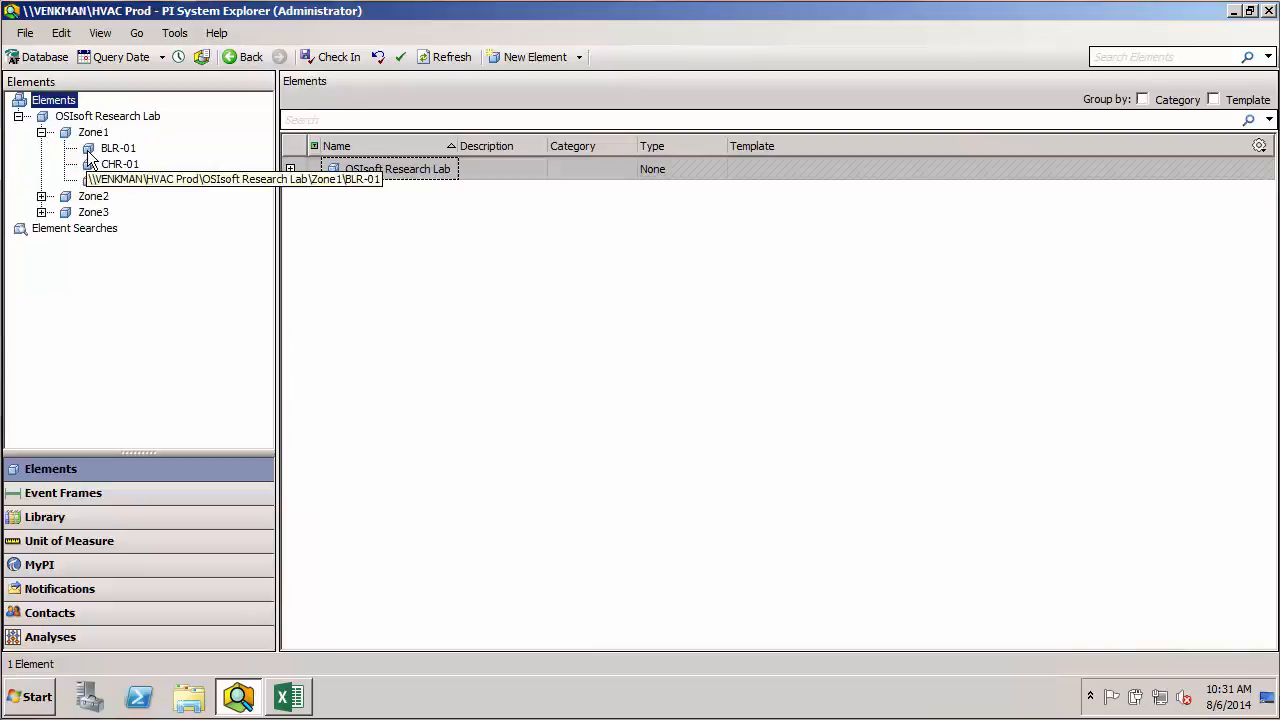
left_click(98, 150)
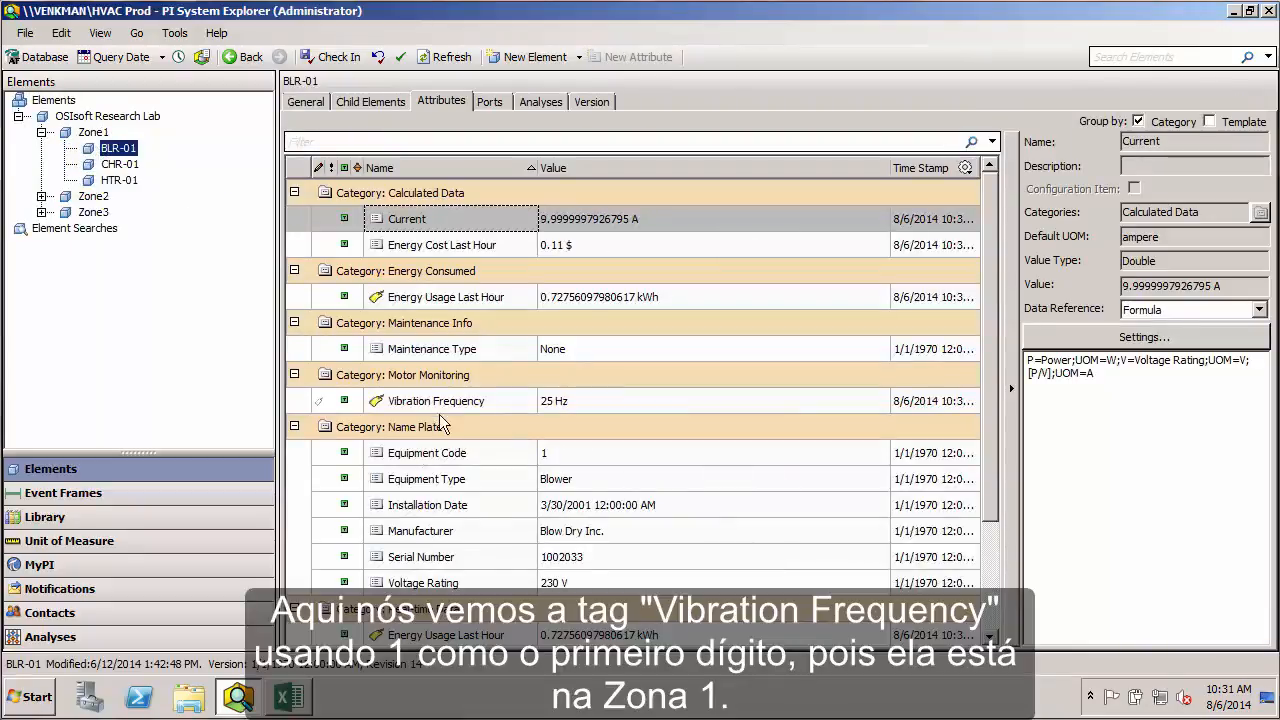
left_click(442, 401)
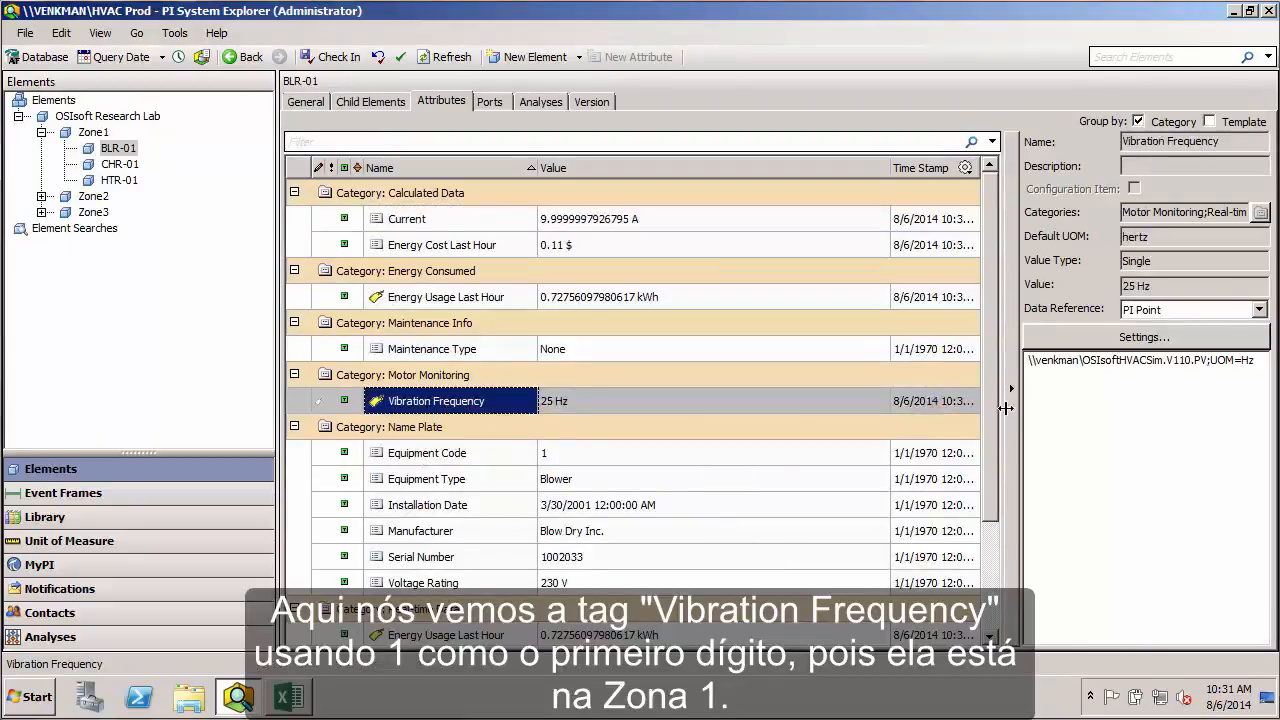
left_click(1174, 362)
left_click_drag(1174, 362, 1181, 362)
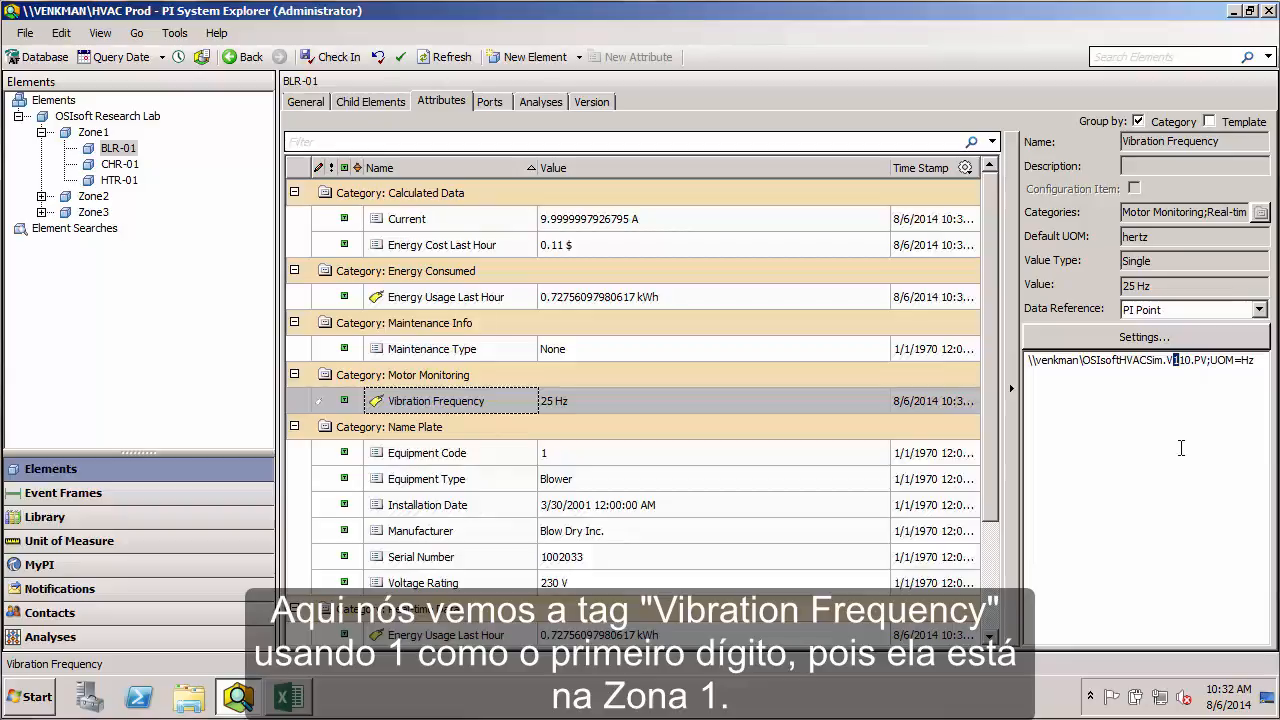
Step: Inspect the Vibration Frequency attribute template of the Blower Template in the library, focusing on the Zone Number substitution parameter in its tag name
left_click(74, 520)
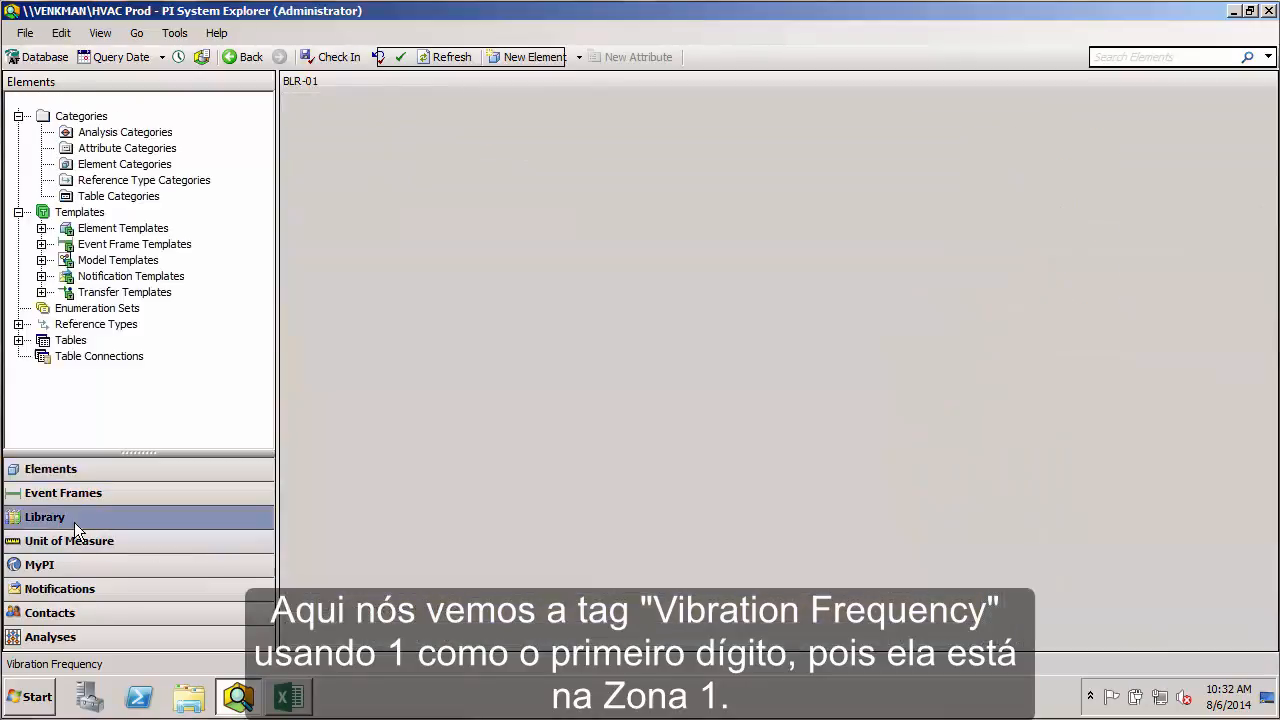
left_click(41, 228)
left_click(64, 244)
left_click(140, 261)
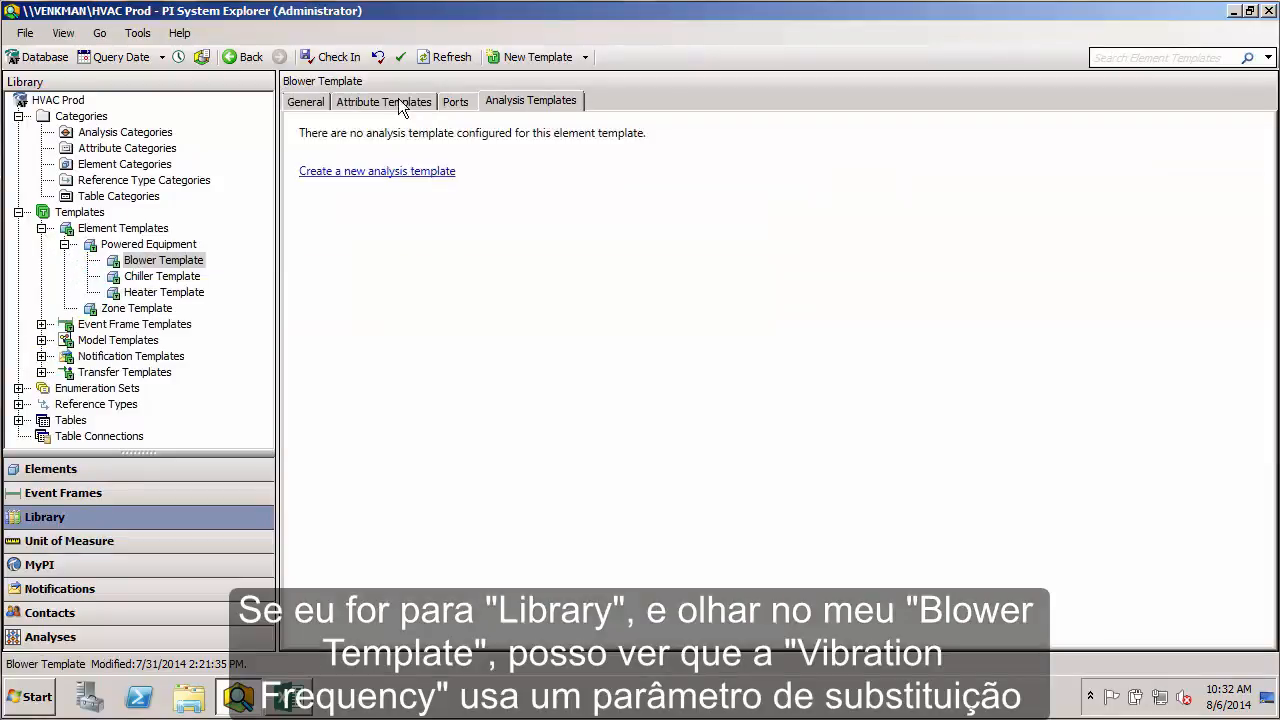
left_click(398, 104)
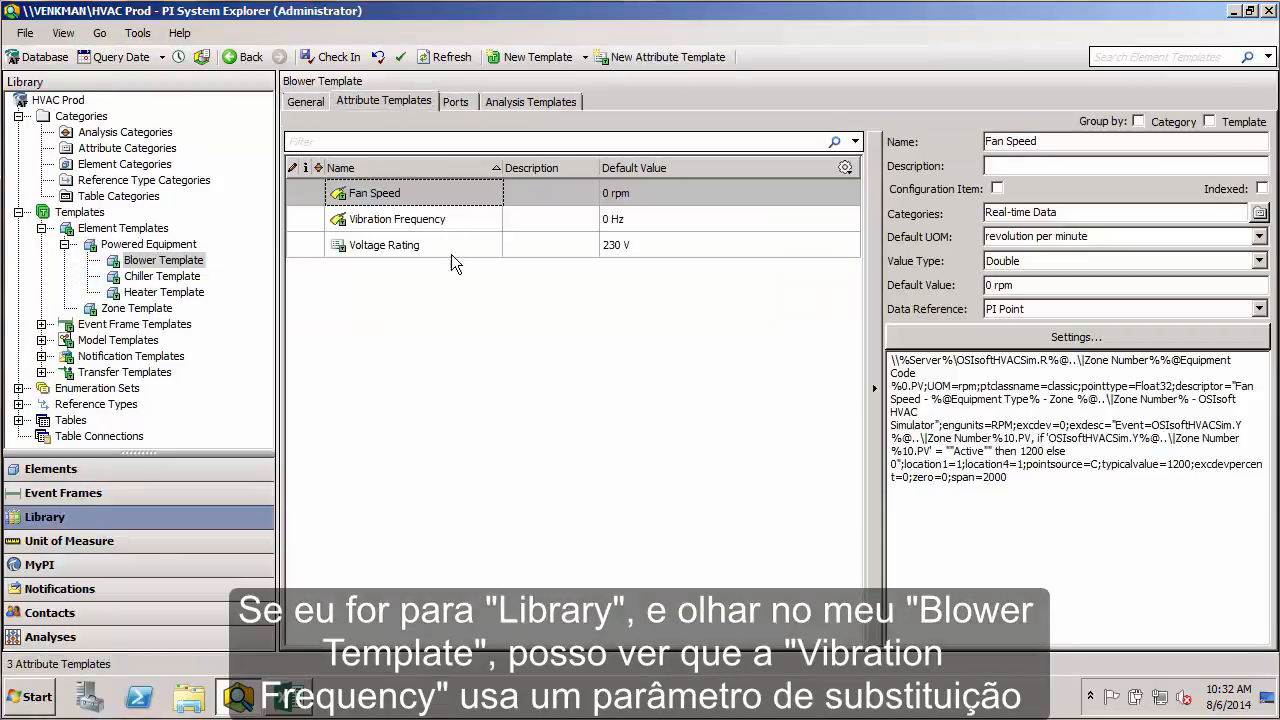
left_click(437, 224)
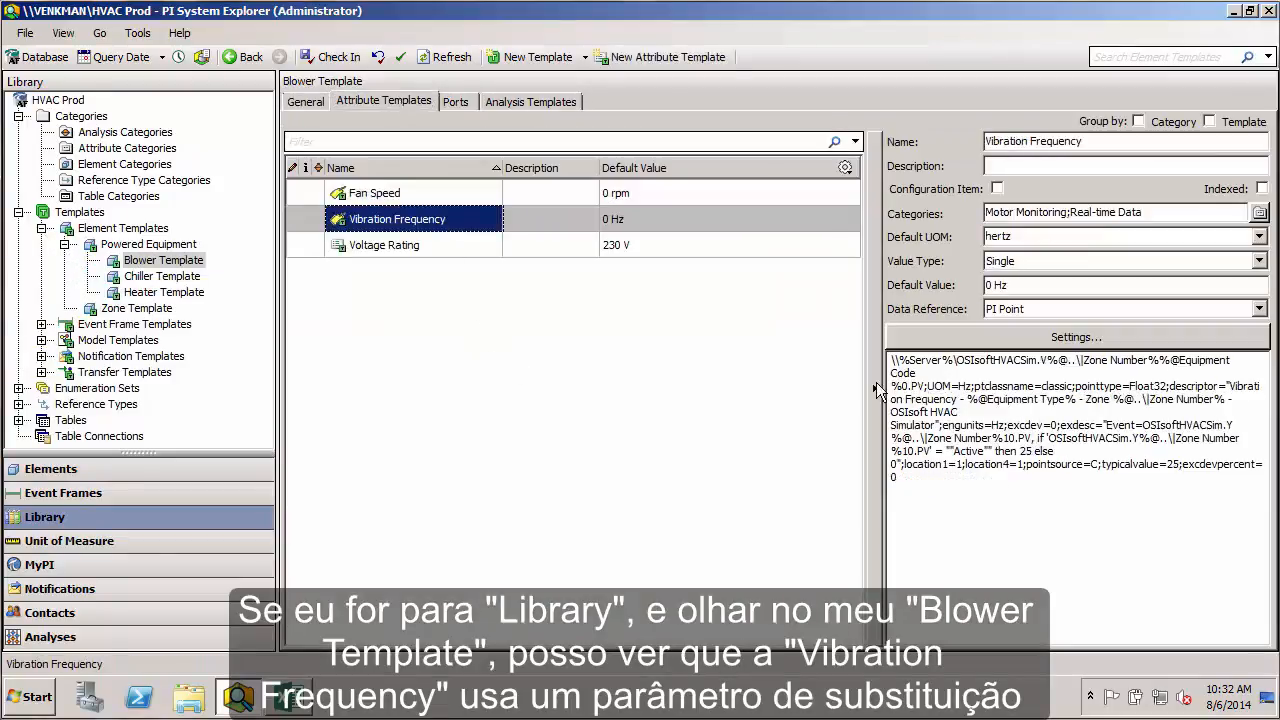
mouse_move(1050, 382)
left_click_drag(1047, 360, 1158, 362)
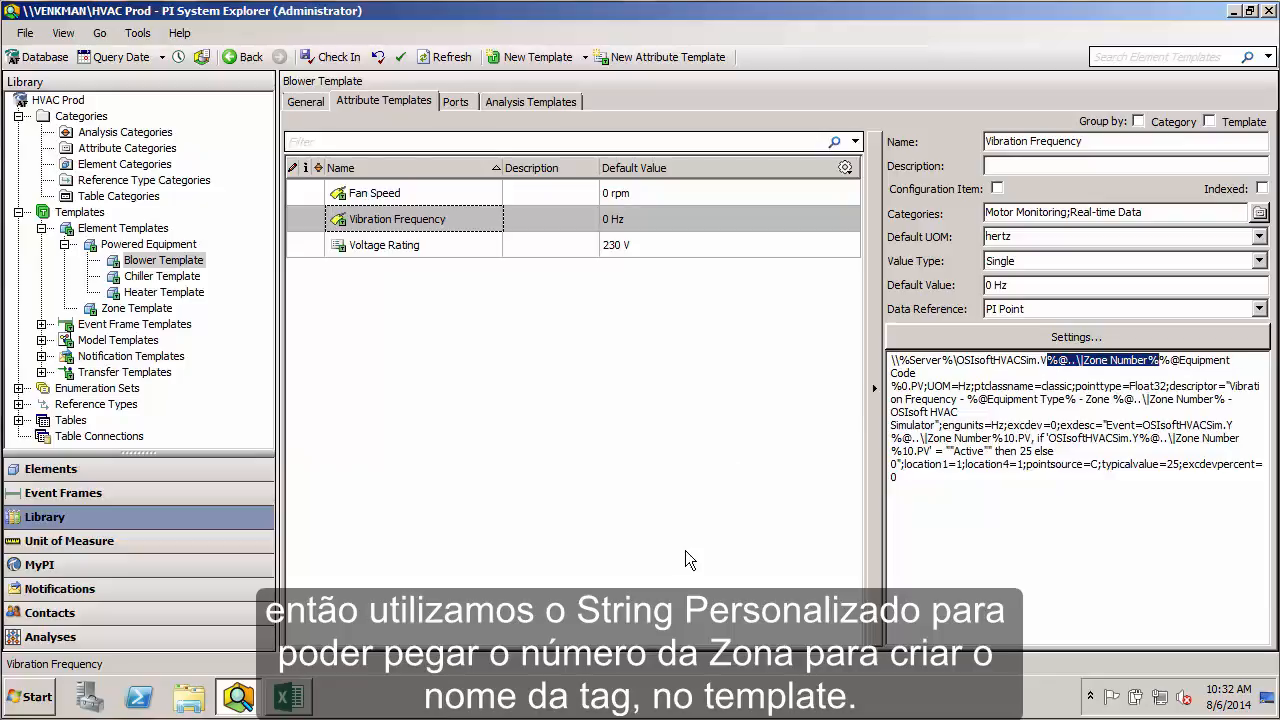
Step: Open the HVAC database again and display the attributes of the Zone1 element
left_click(42, 58)
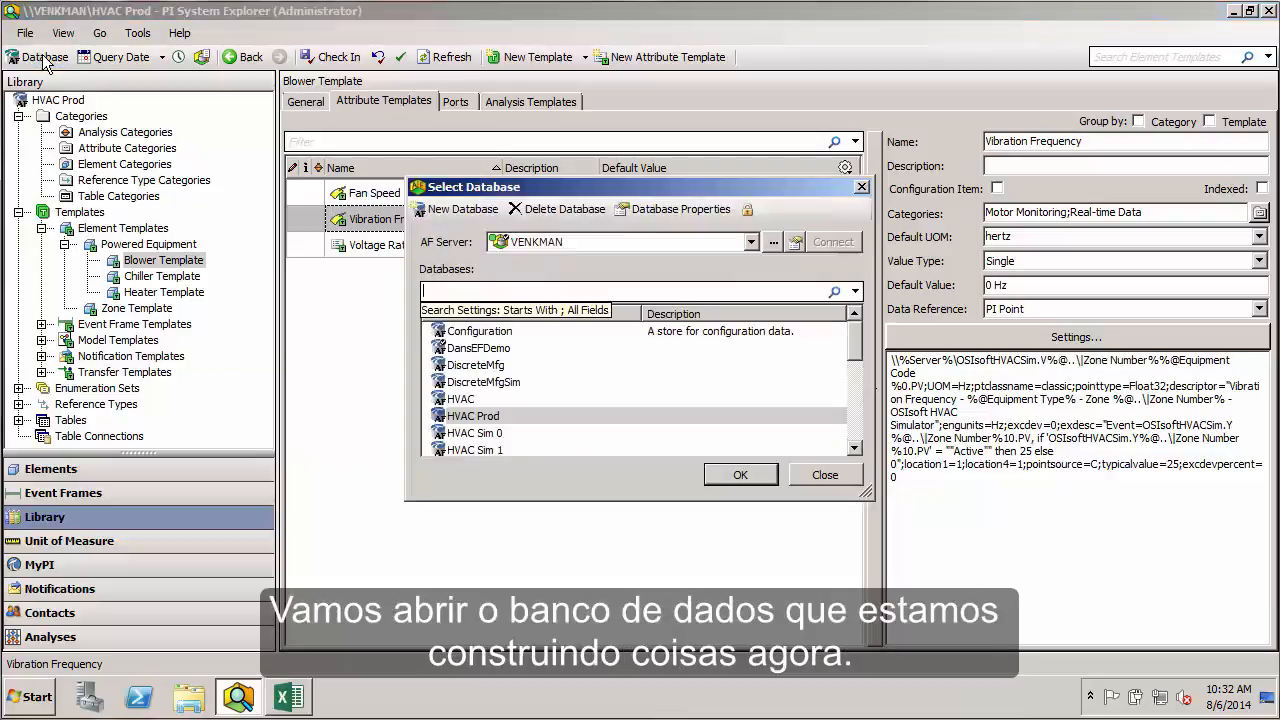
left_click(466, 399)
left_click(738, 475)
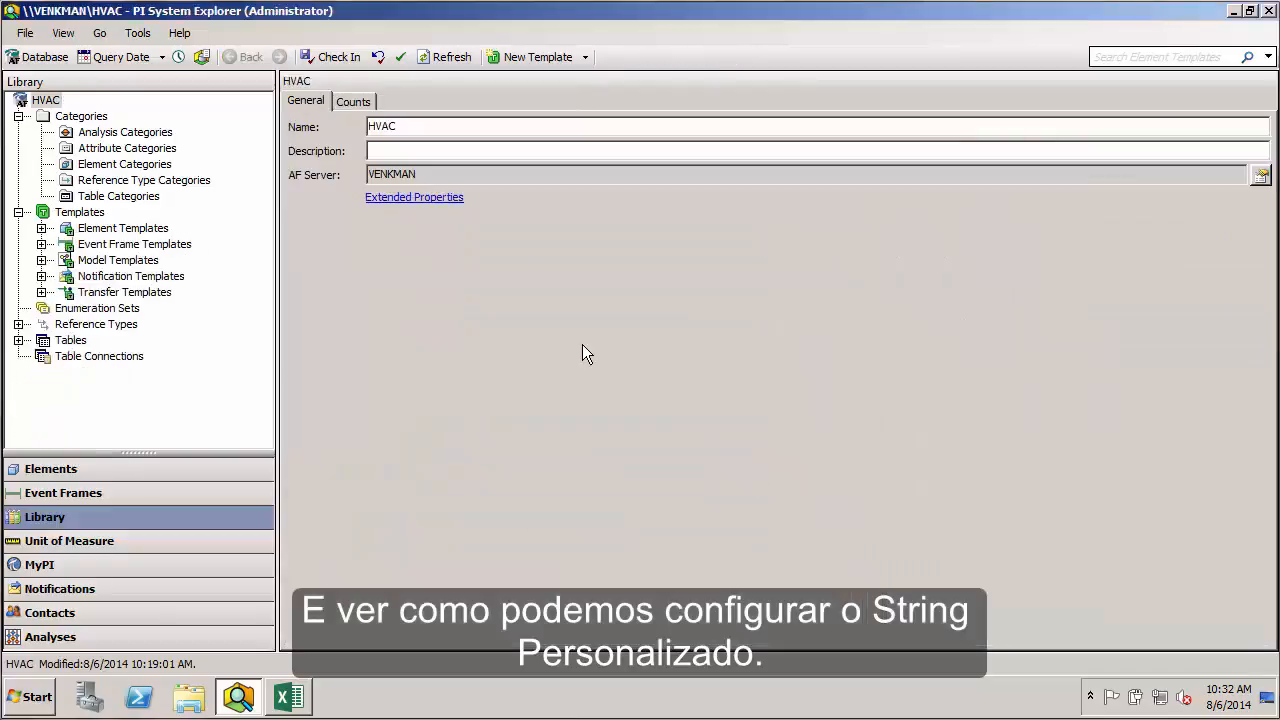
left_click(81, 468)
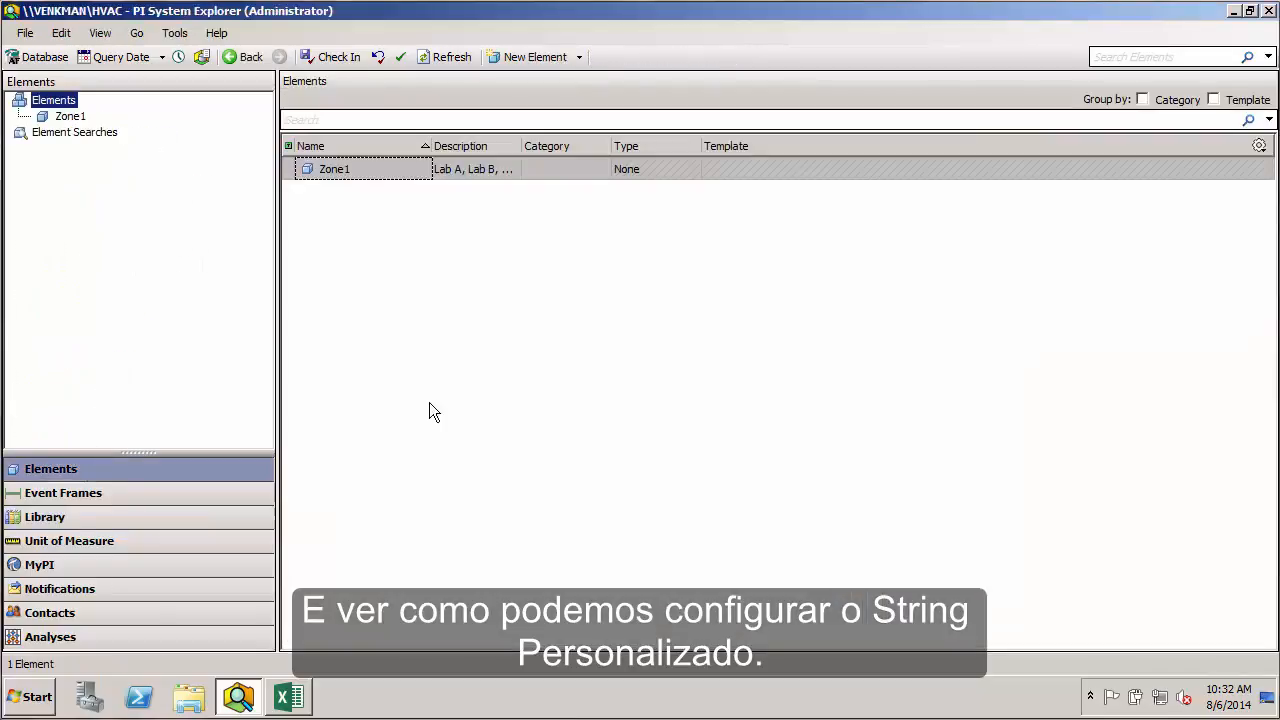
left_click(70, 116)
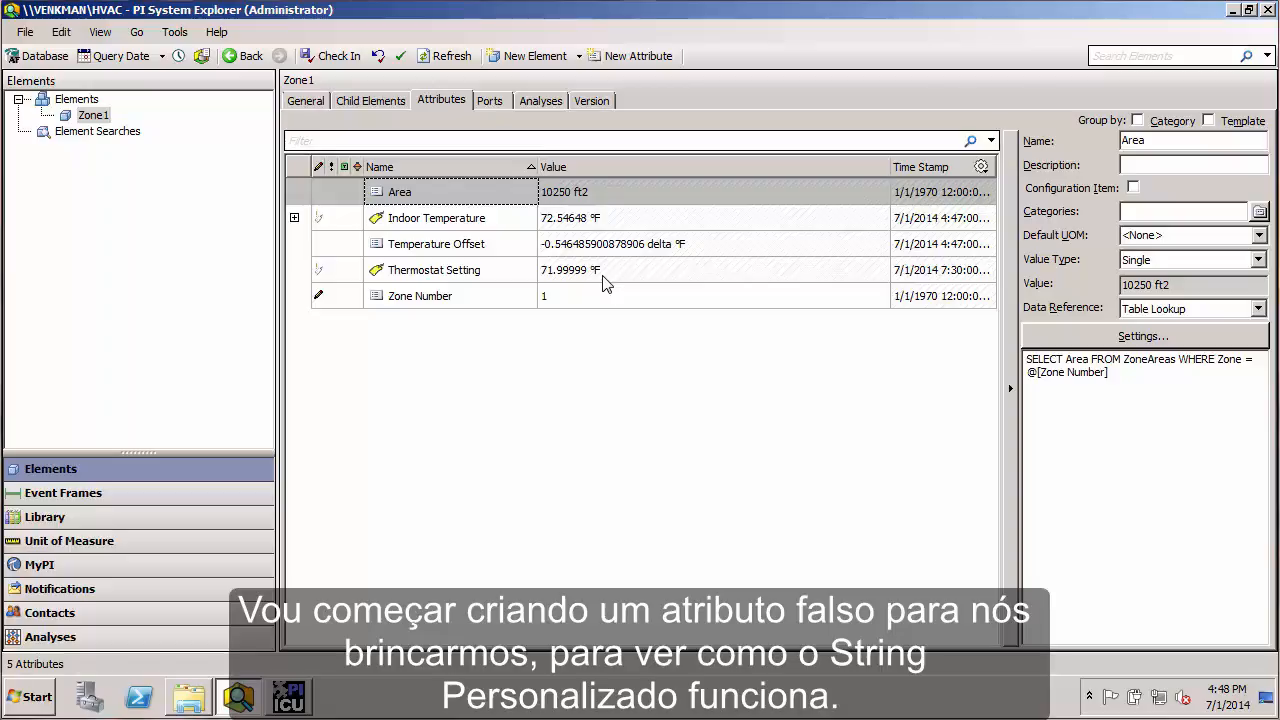
Step: Add a new attribute to Zone1 and name it StringBuilder
right_click(594, 368)
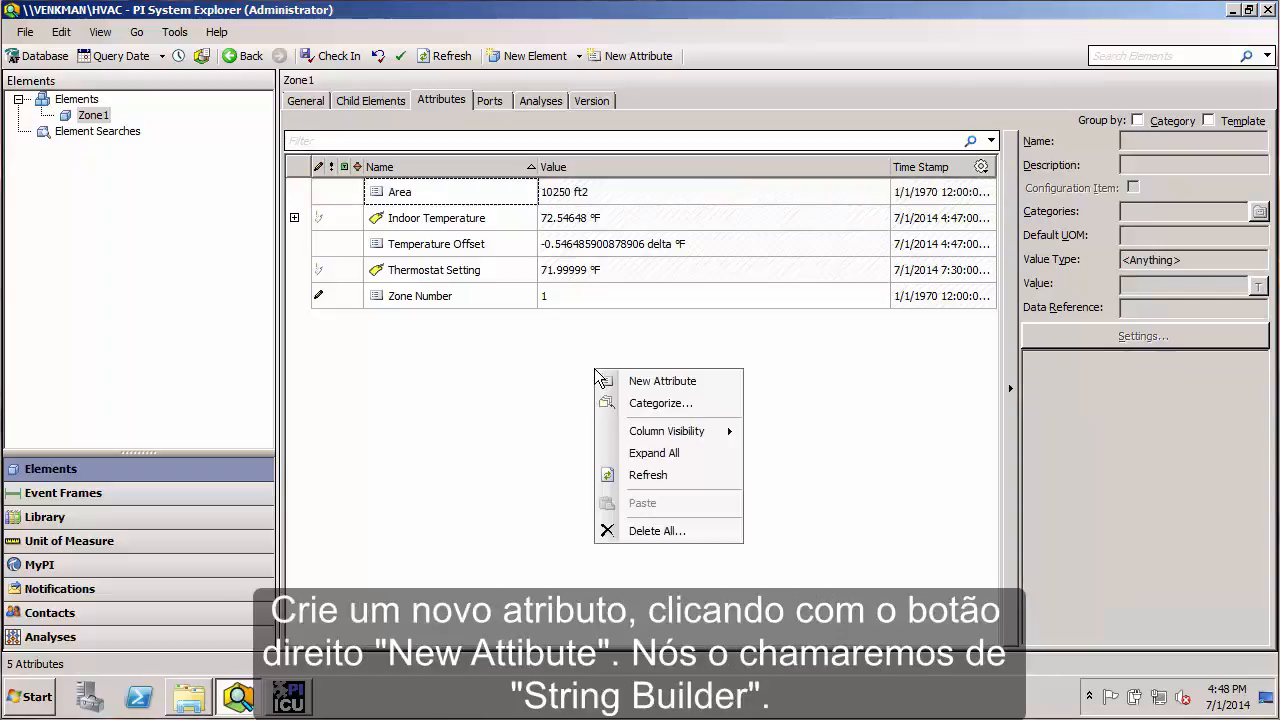
left_click(660, 382)
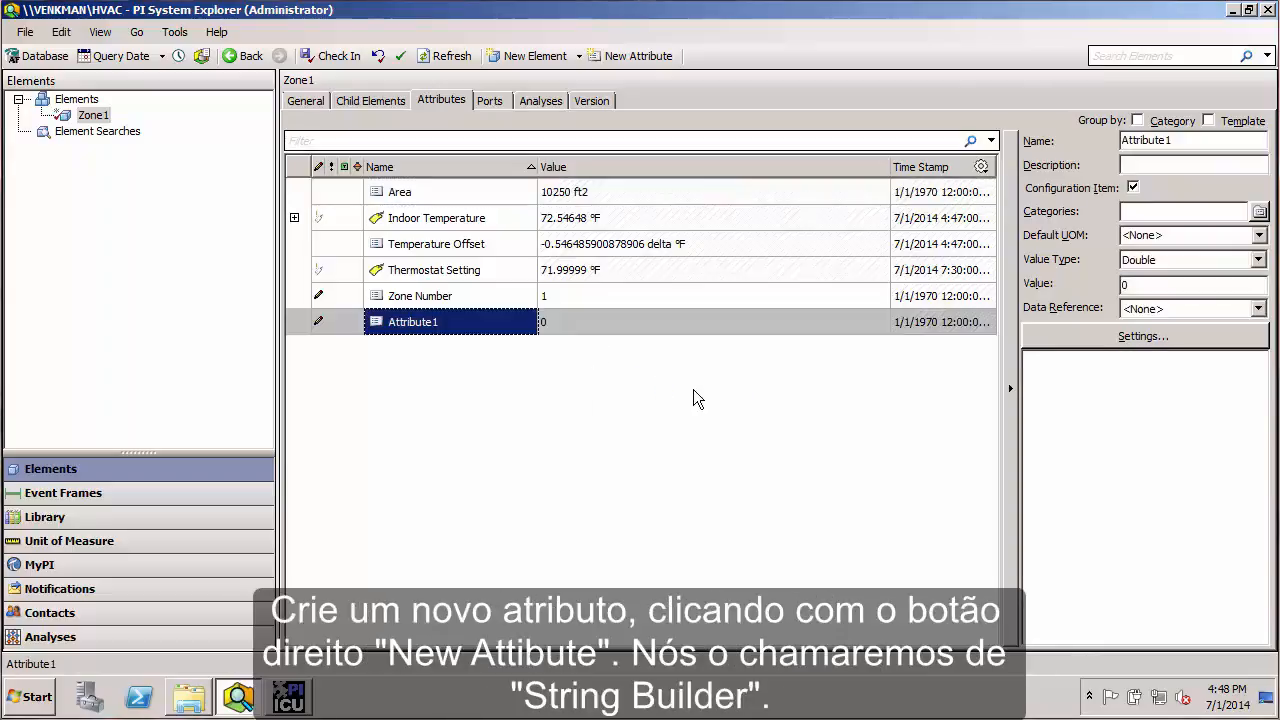
double_click(1145, 140)
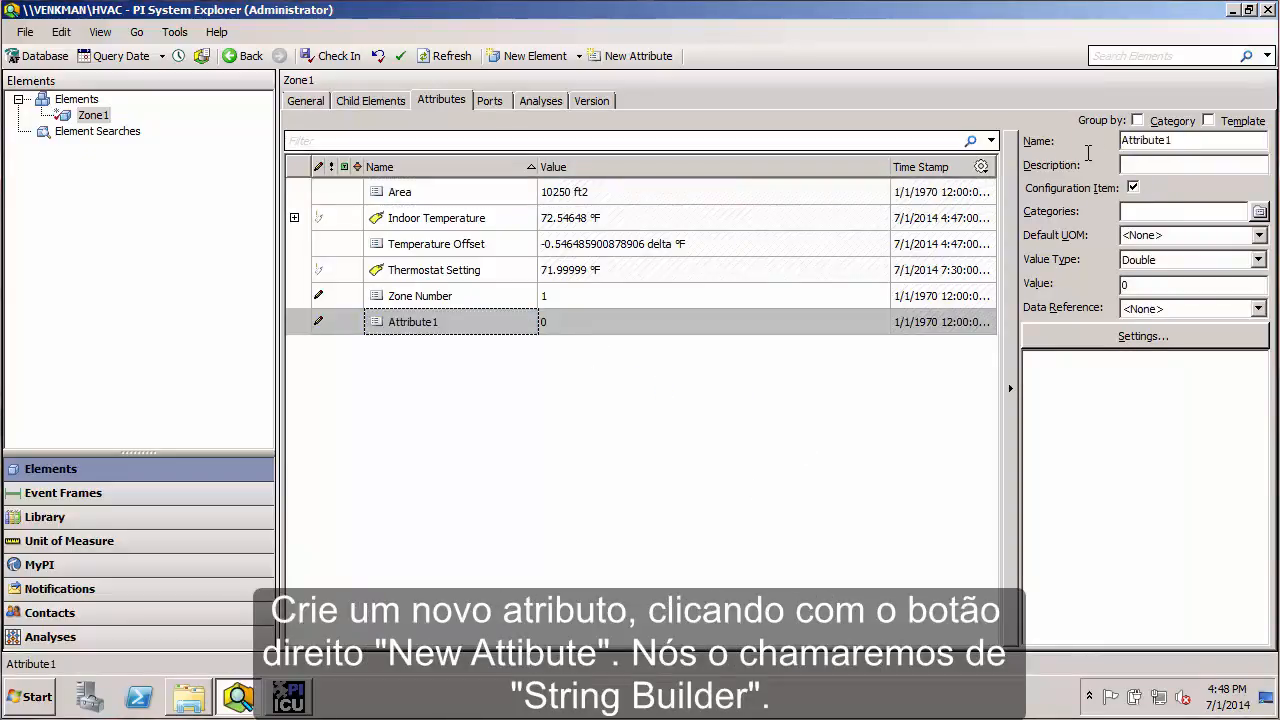
type("StringBuilder")
Step: Set the StringBuilder attribute's data reference to String Builder and open its settings
left_click(1260, 310)
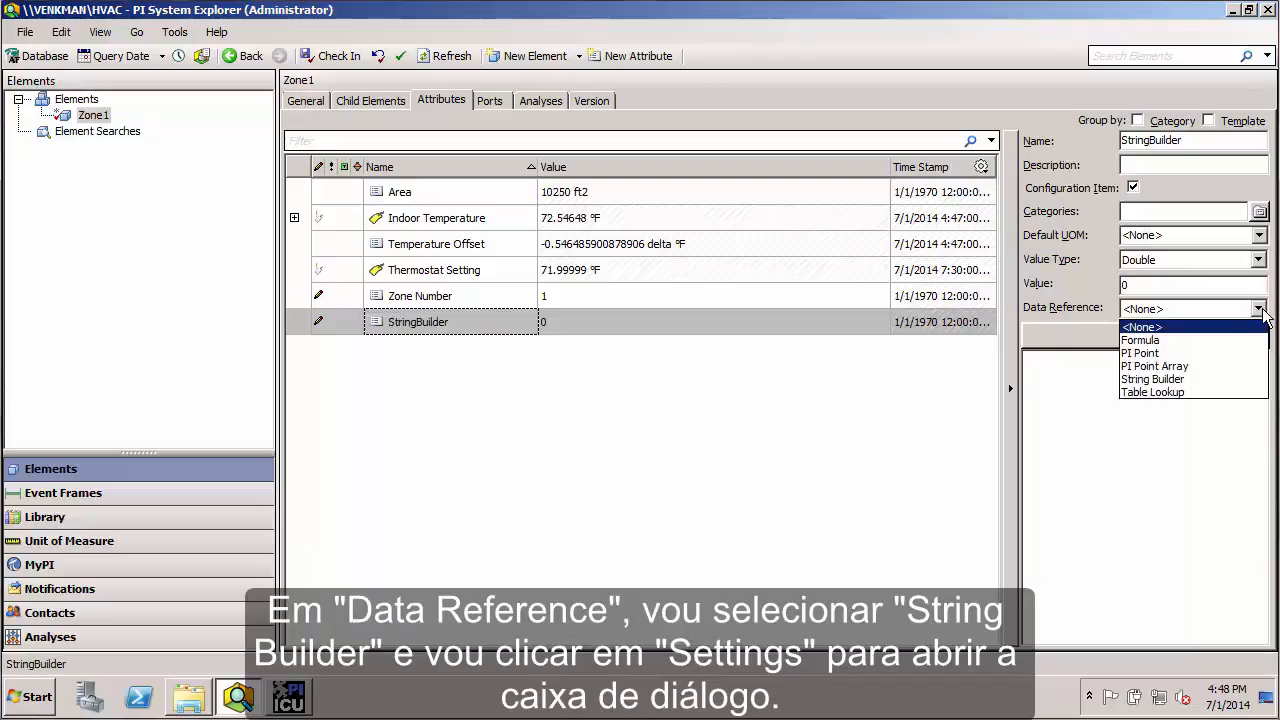
left_click(1221, 379)
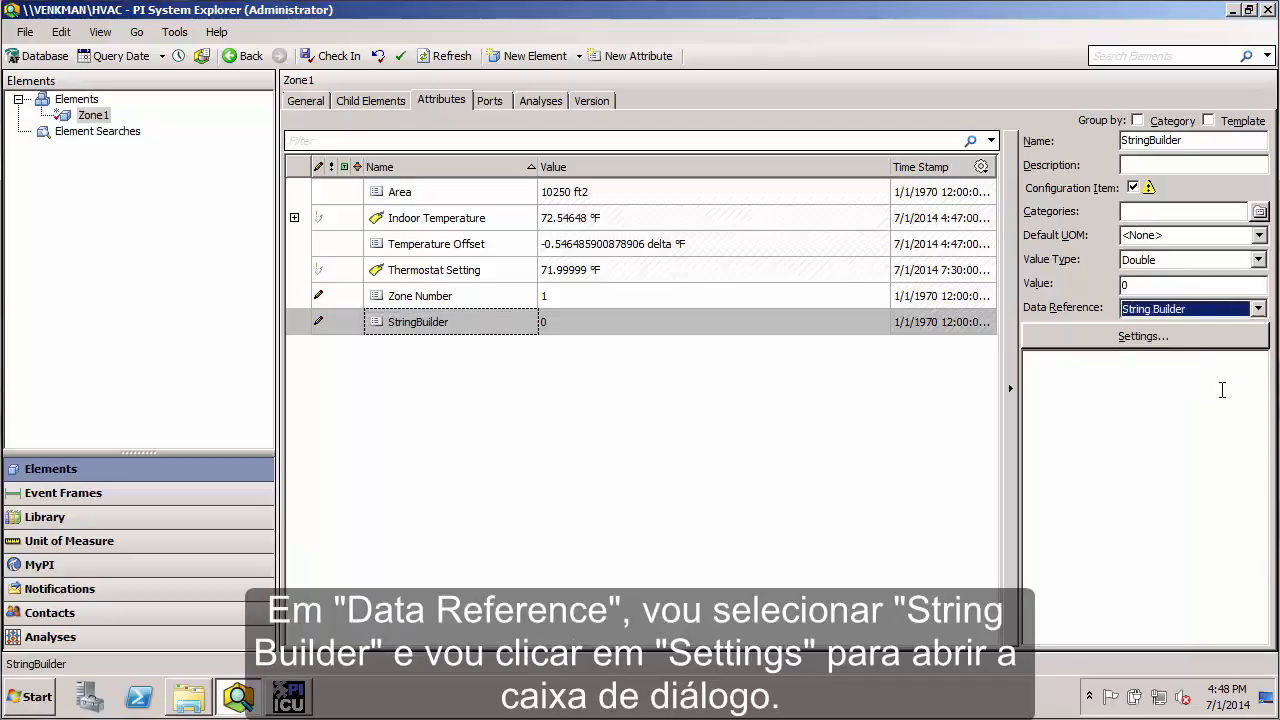
left_click(1135, 338)
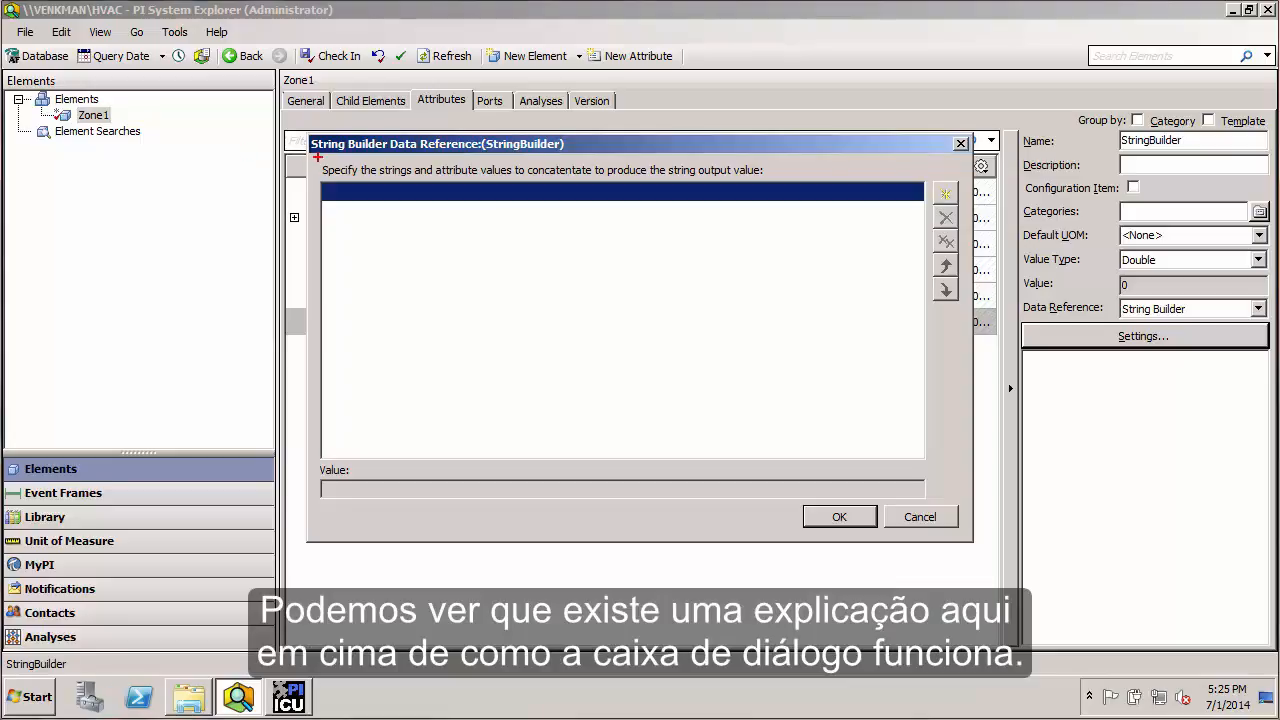
left_click_drag(317, 157, 771, 191)
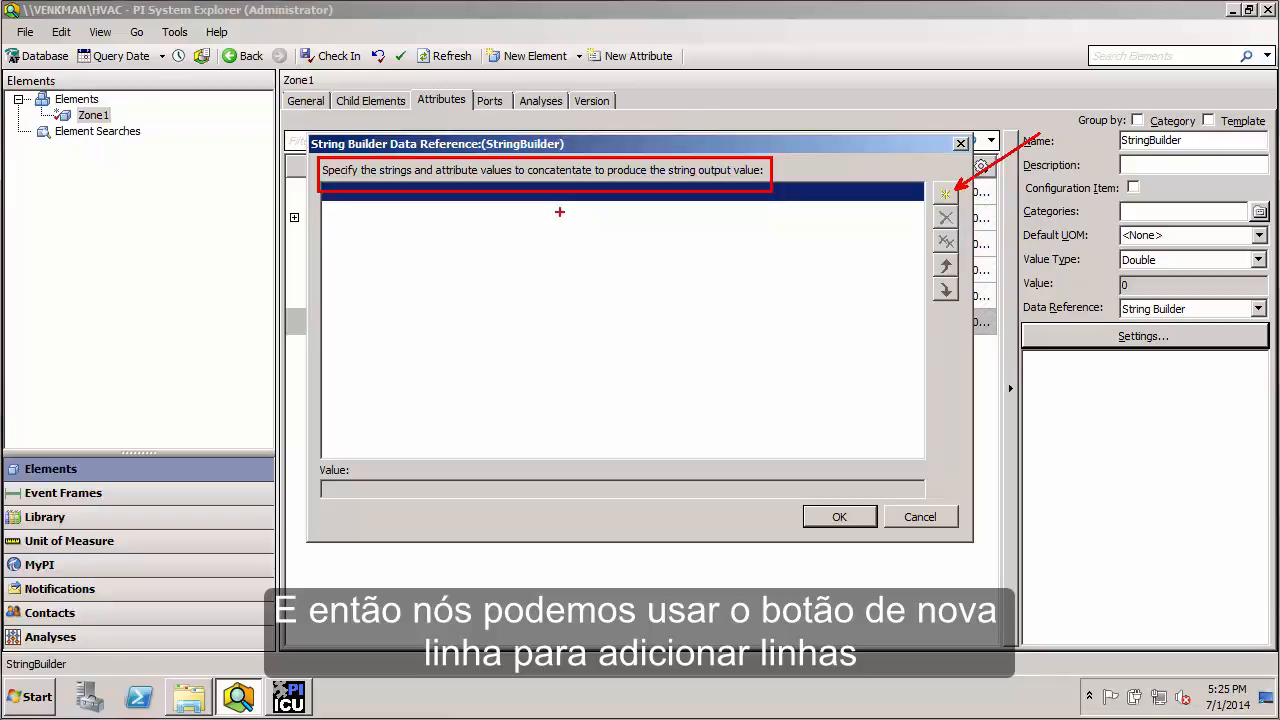
left_click_drag(555, 209, 706, 209)
left_click_drag(575, 242, 716, 242)
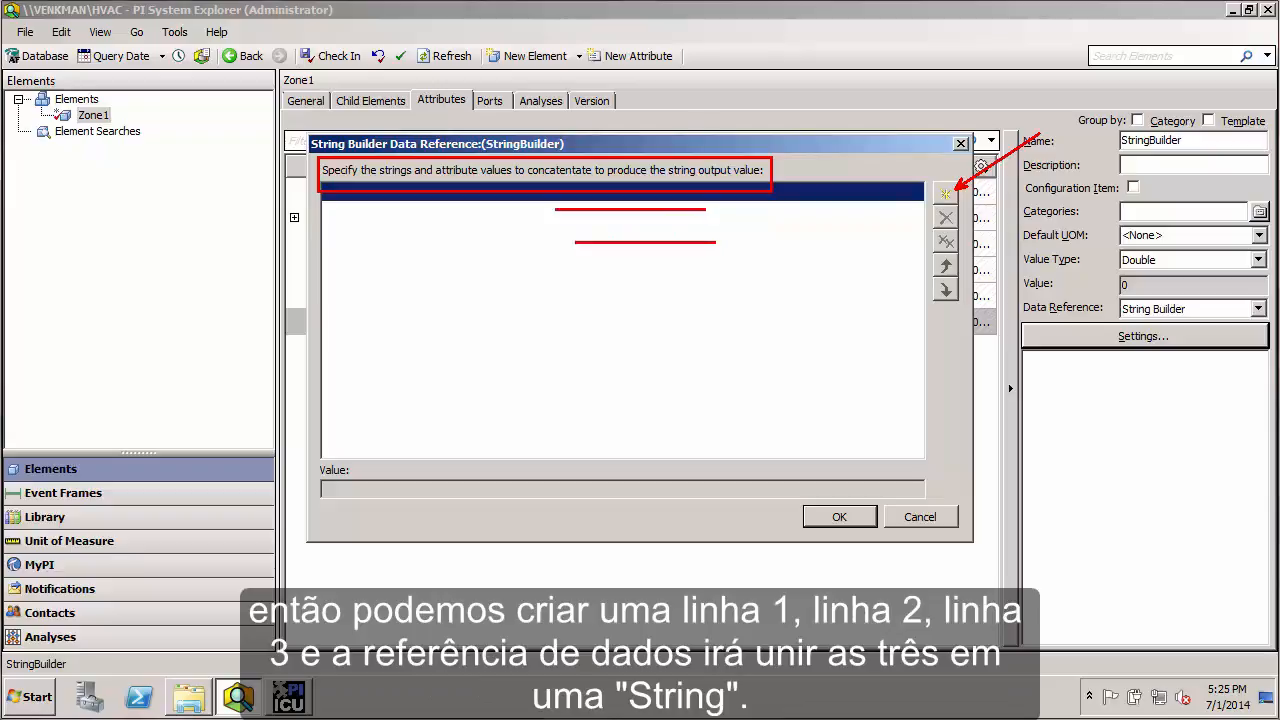
left_click_drag(589, 276, 739, 276)
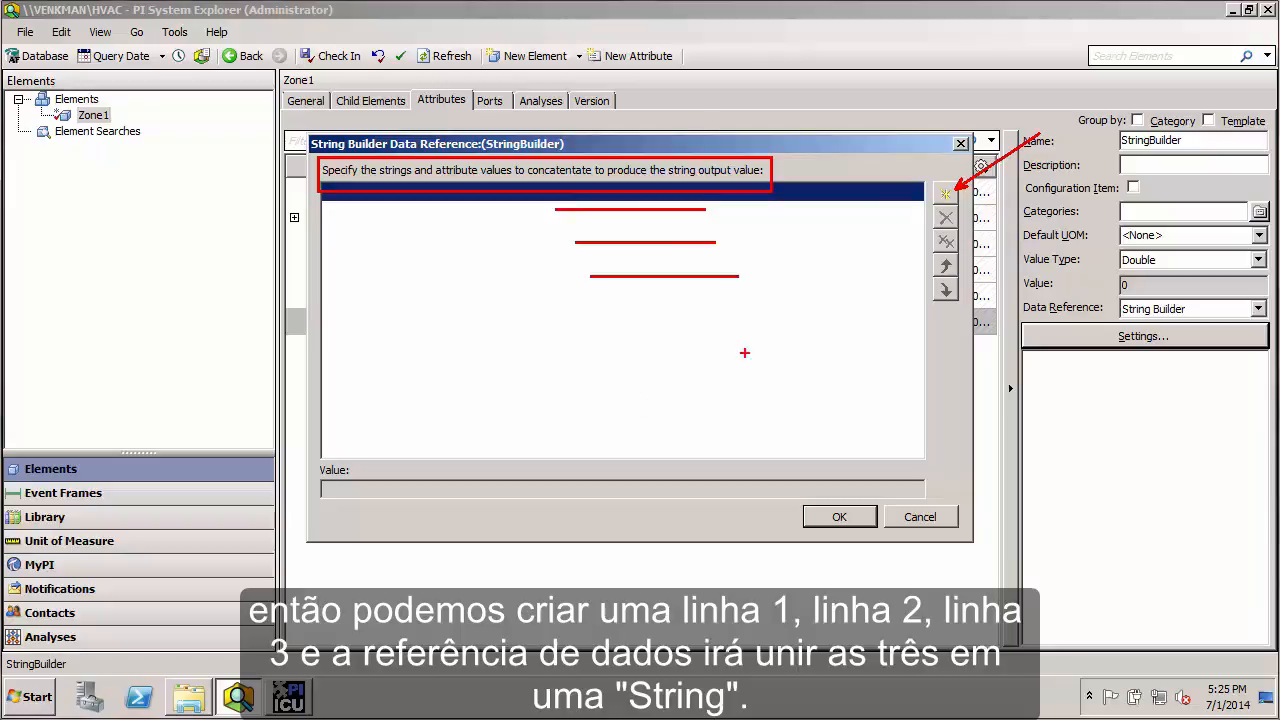
key("Escape")
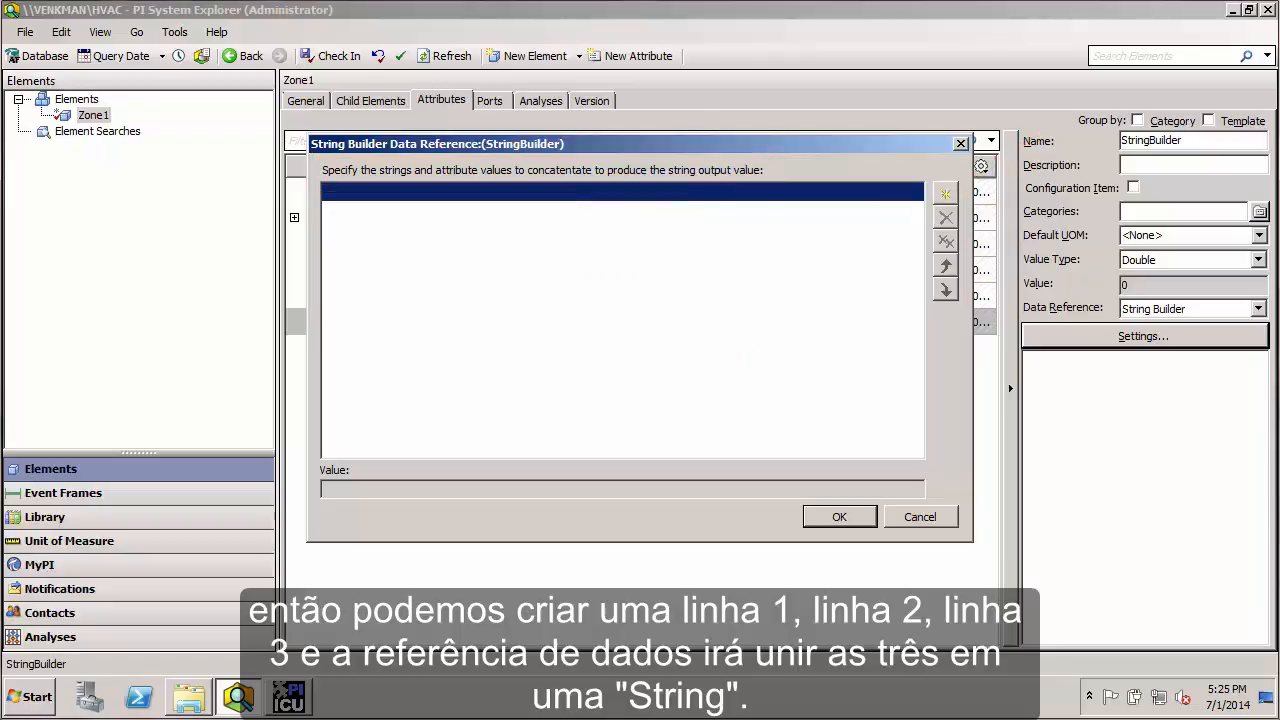
Step: Add a first string row to the String Builder using the sample literal "Sample"
left_click(946, 192)
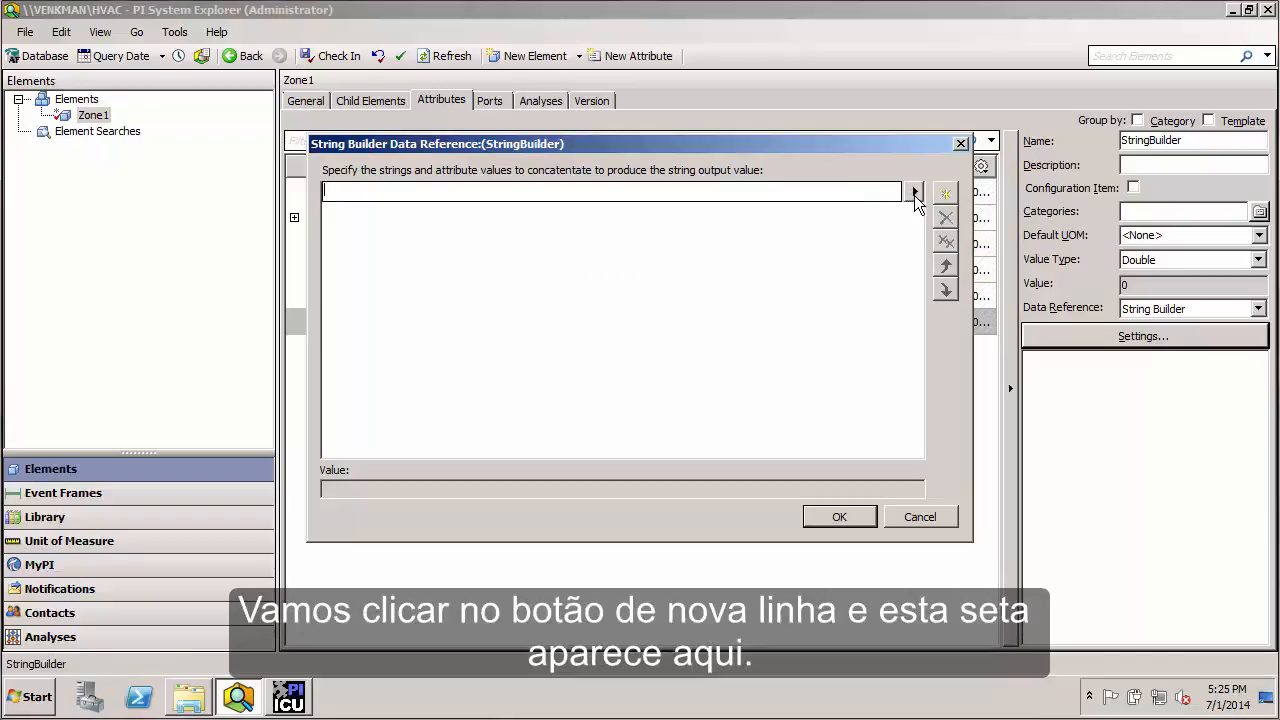
left_click(914, 192)
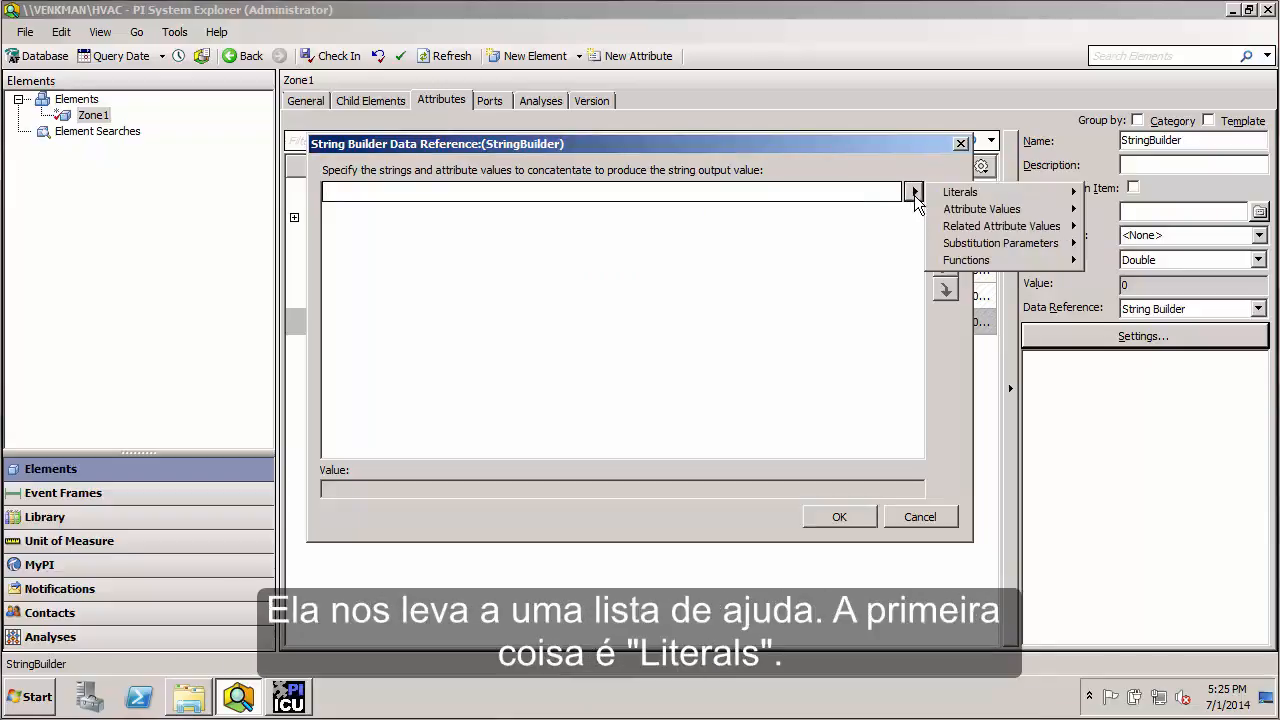
mouse_move(992, 196)
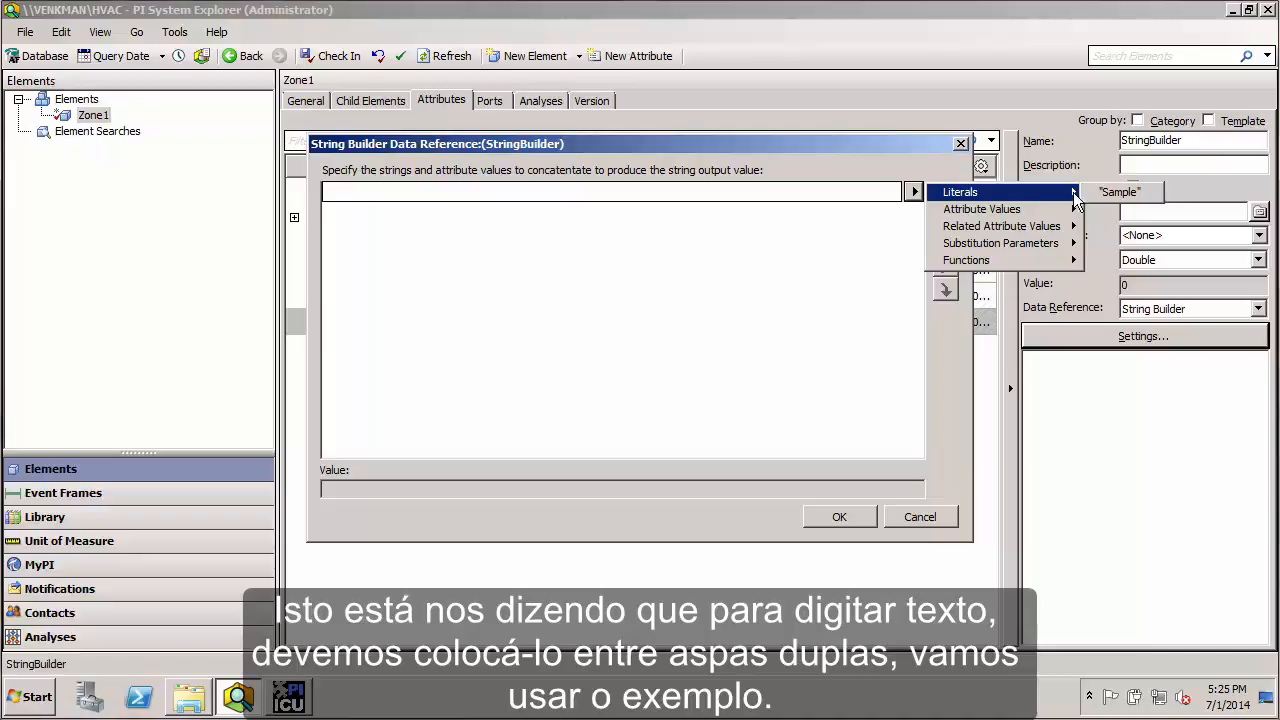
left_click(1104, 192)
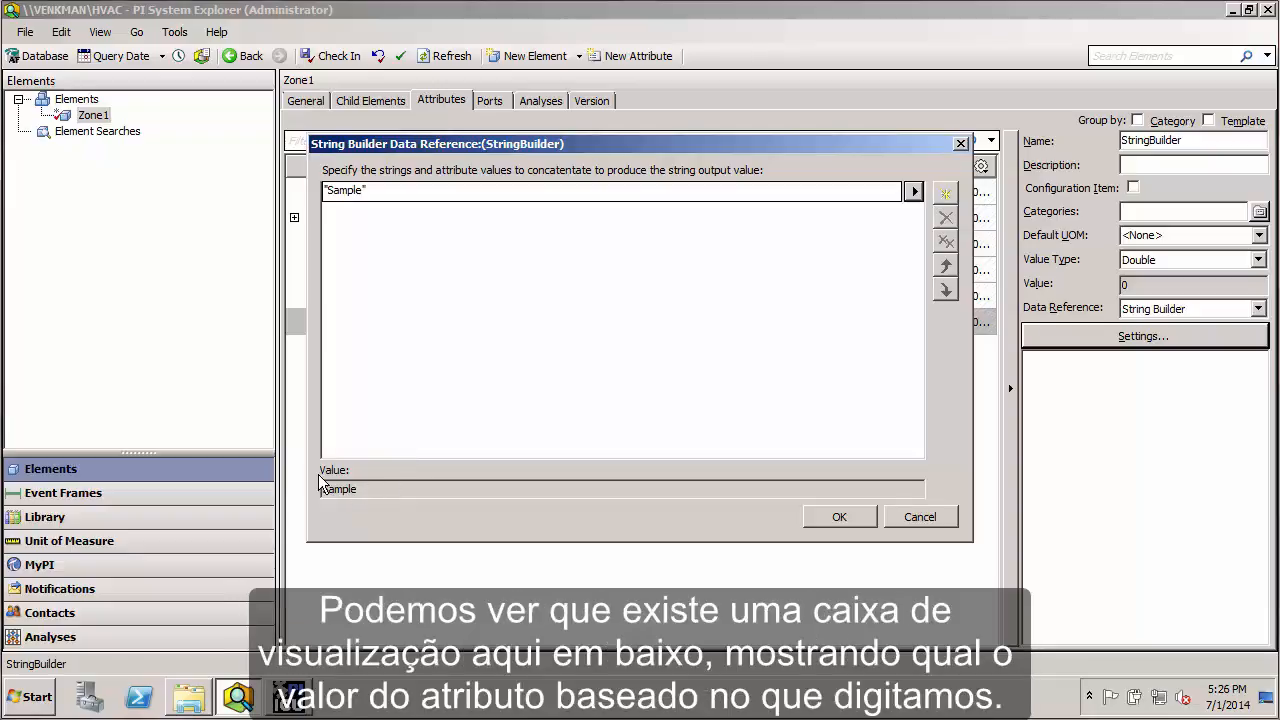
left_click_drag(307, 456, 369, 509)
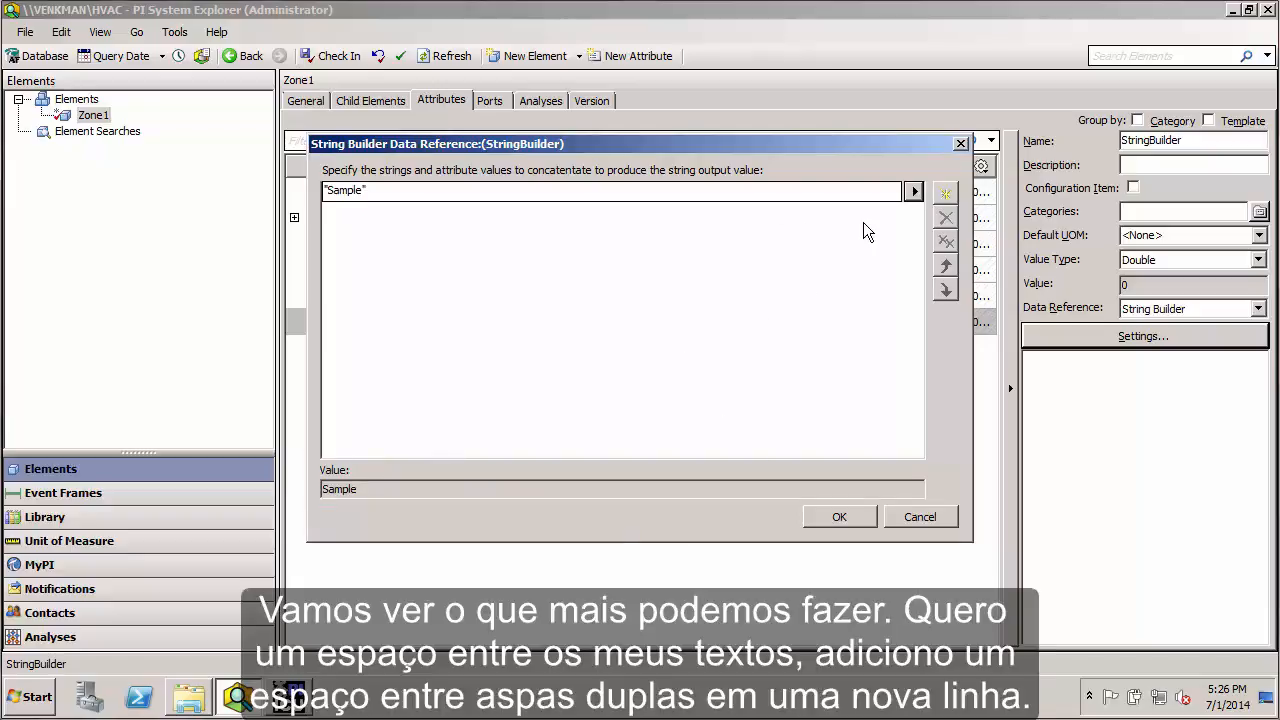
Step: Add a row holding a quoted space, followed by a row using the Left(string, length) function
left_click(942, 195)
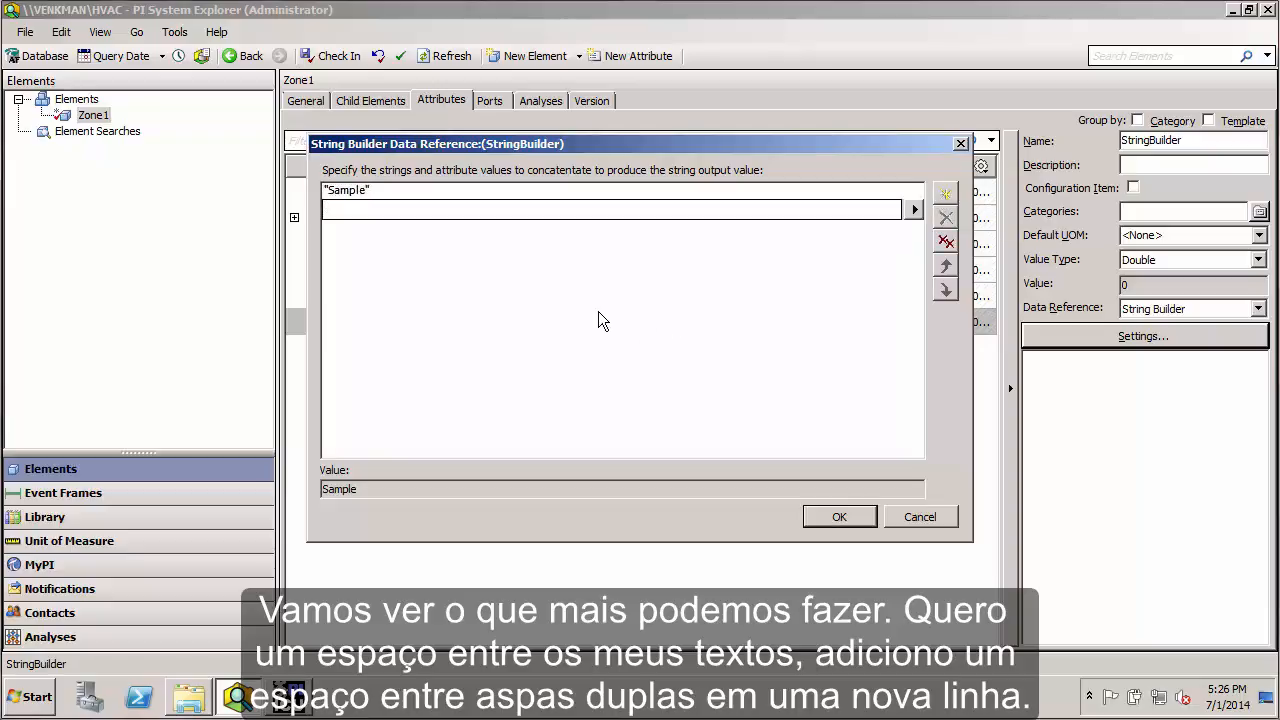
type("\"")
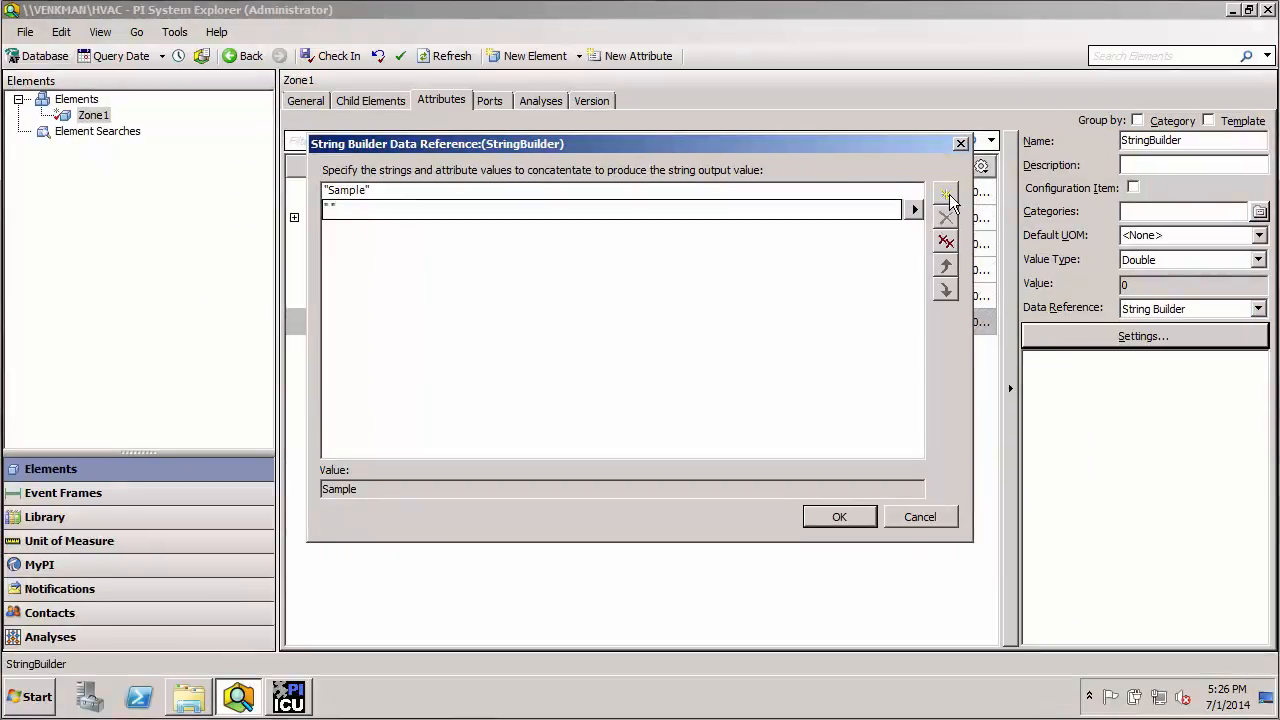
left_click(950, 198)
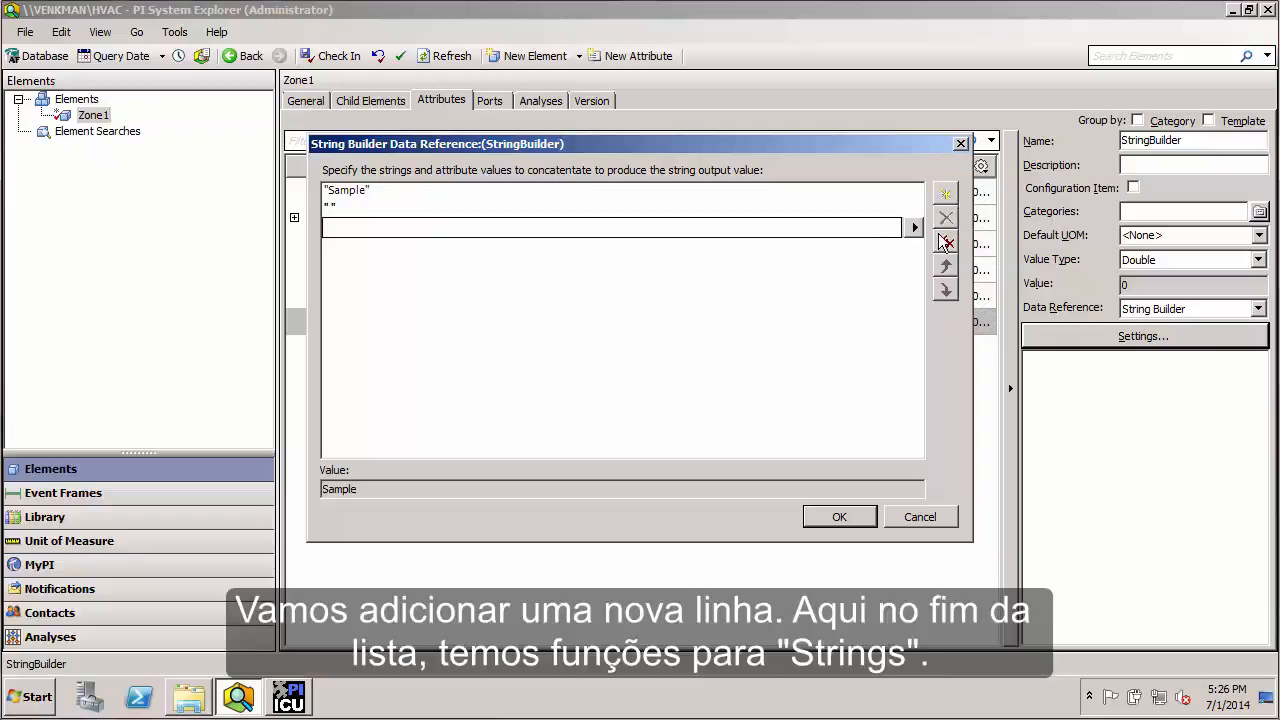
left_click(914, 228)
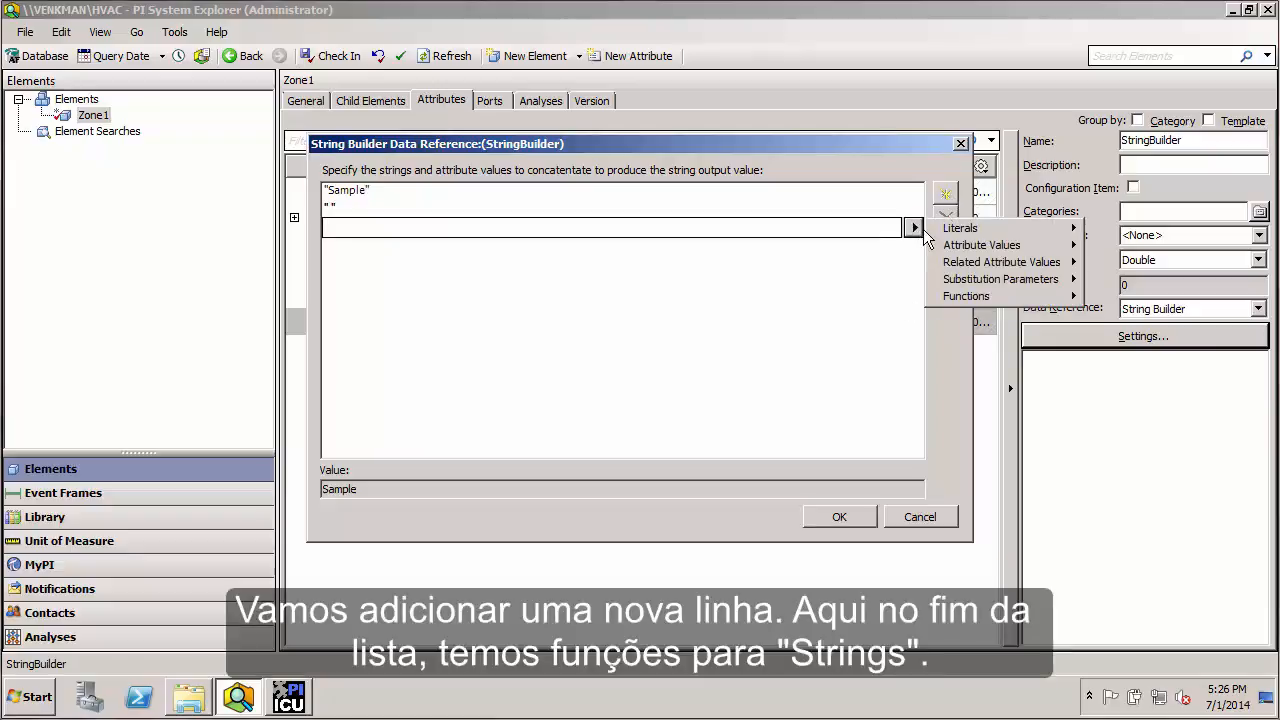
mouse_move(961, 296)
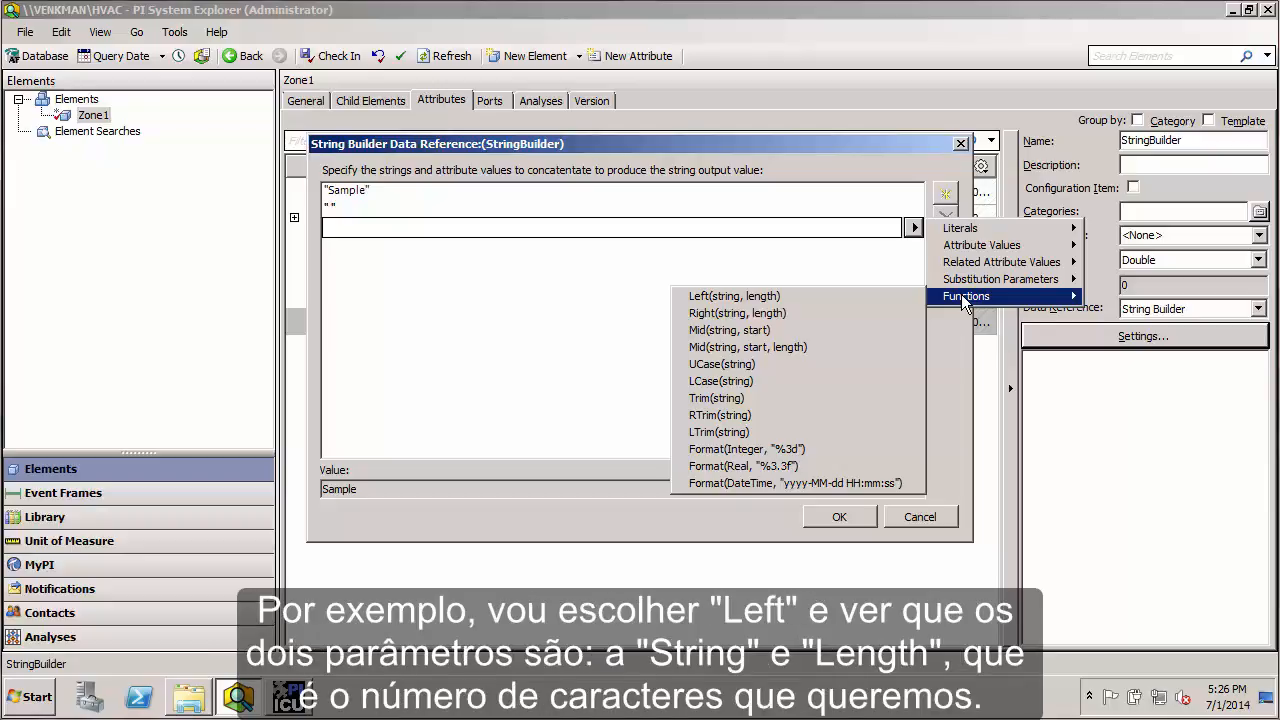
left_click(766, 305)
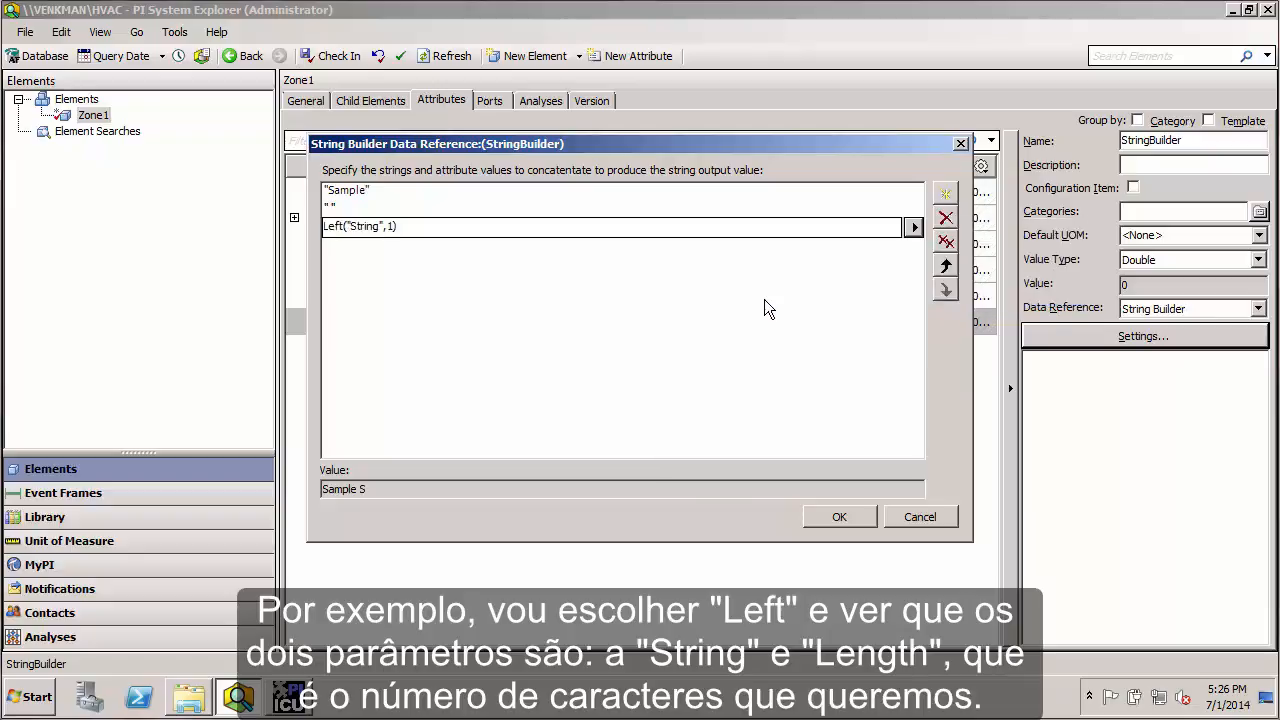
Step: Set the Left function's string to "OSIsoft" and its length to 3, and refresh the preview value
left_click(357, 226)
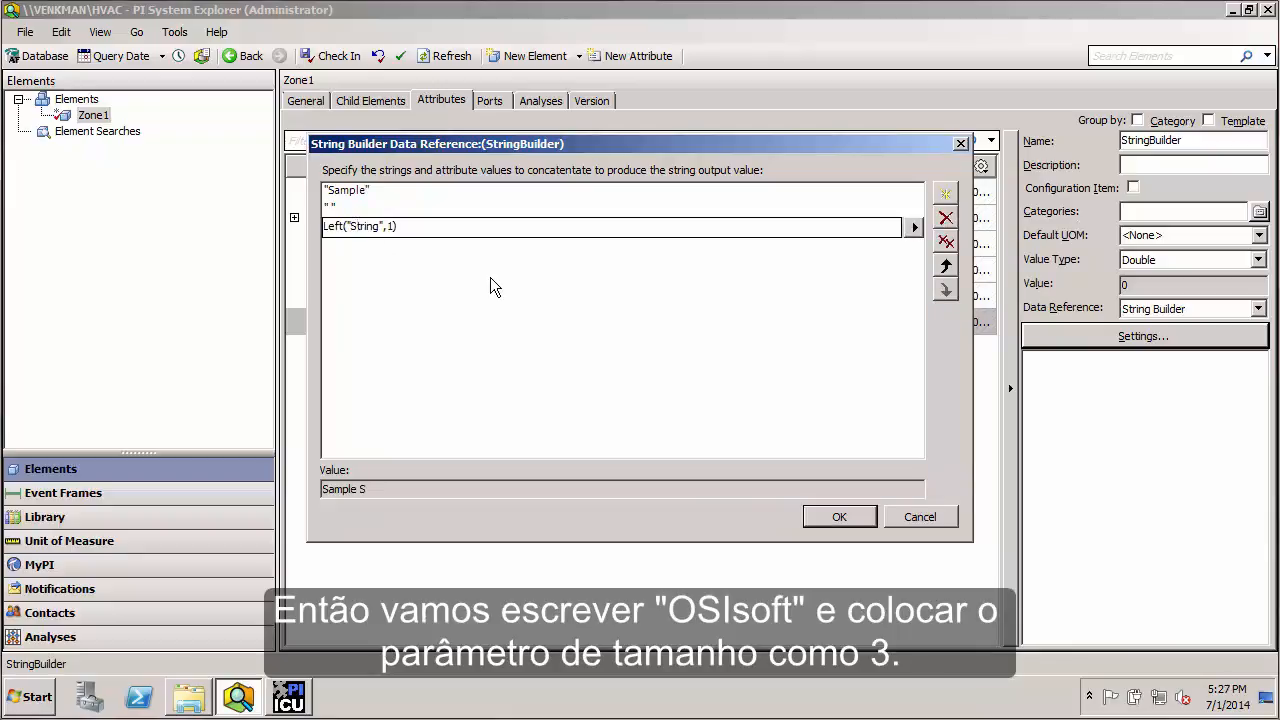
key("shift+Right")
key("shift+Right")
key("shift+Right")
key("shift+Right")
key("shift+Right")
key("shift+Right")
type("OSIsoft")
key("Right")
key("Right")
key("Delete")
type("3")
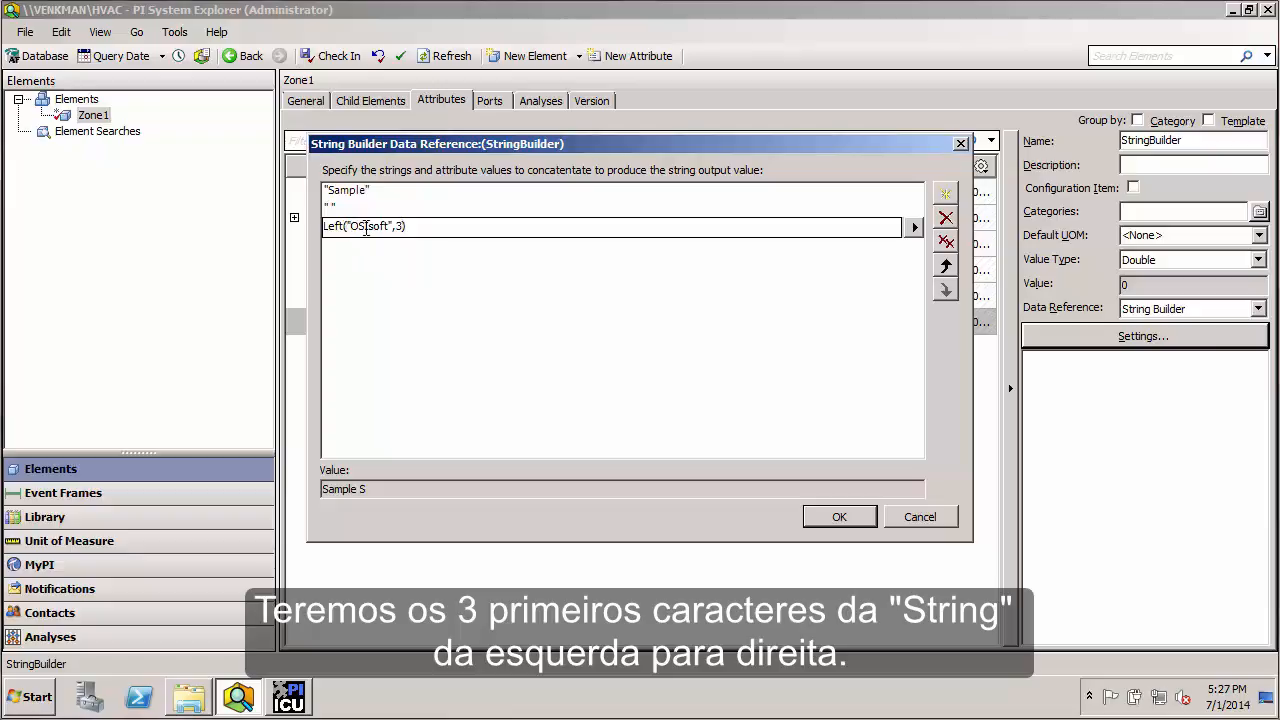
type(")")
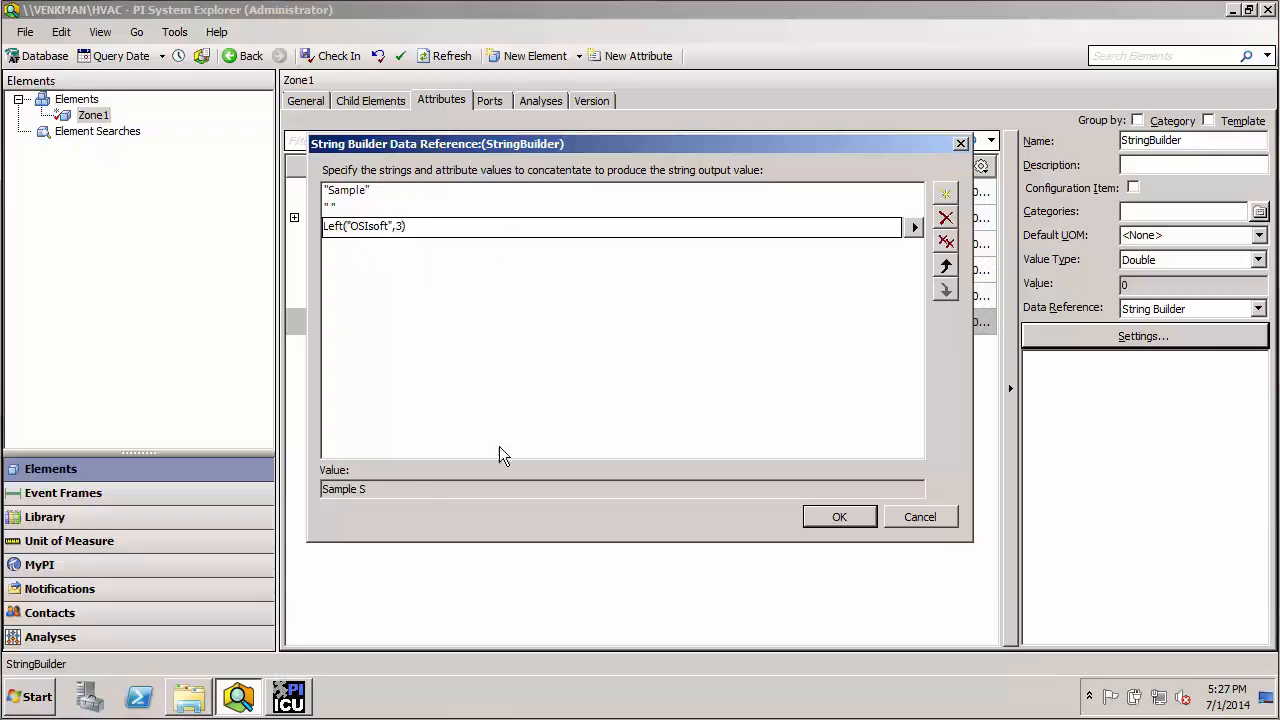
left_click(419, 387)
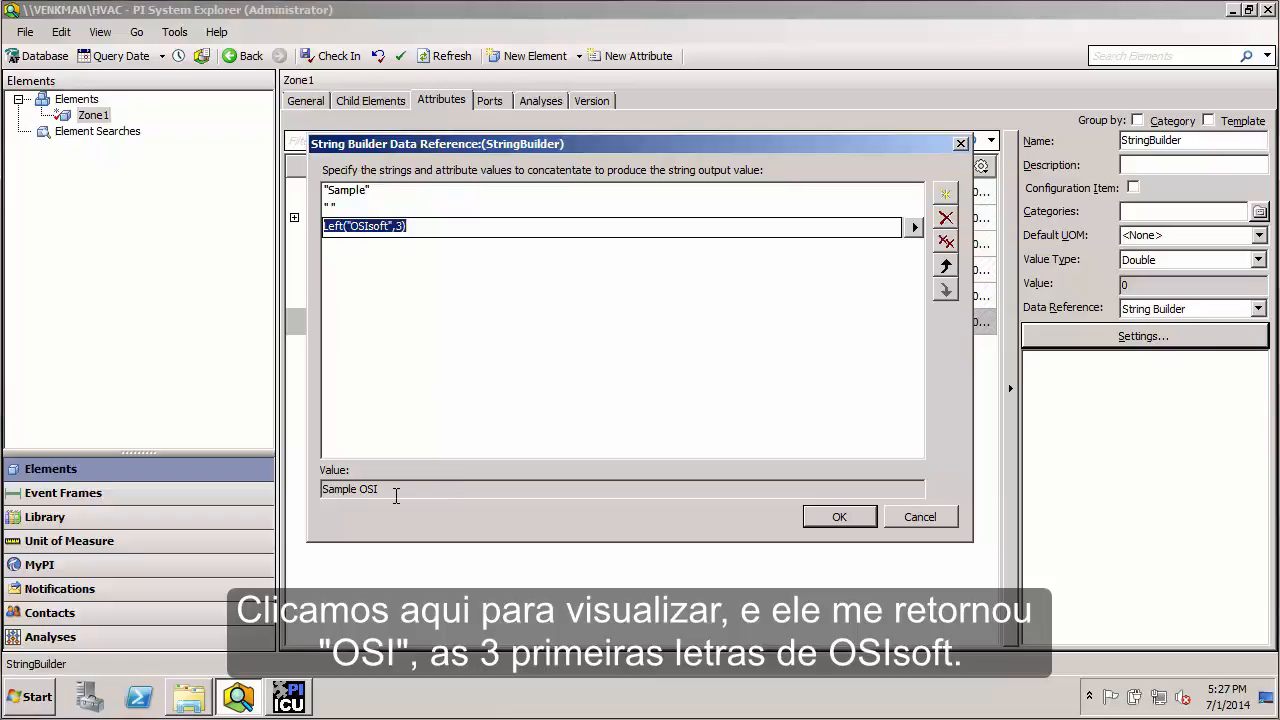
left_click_drag(396, 496, 320, 492)
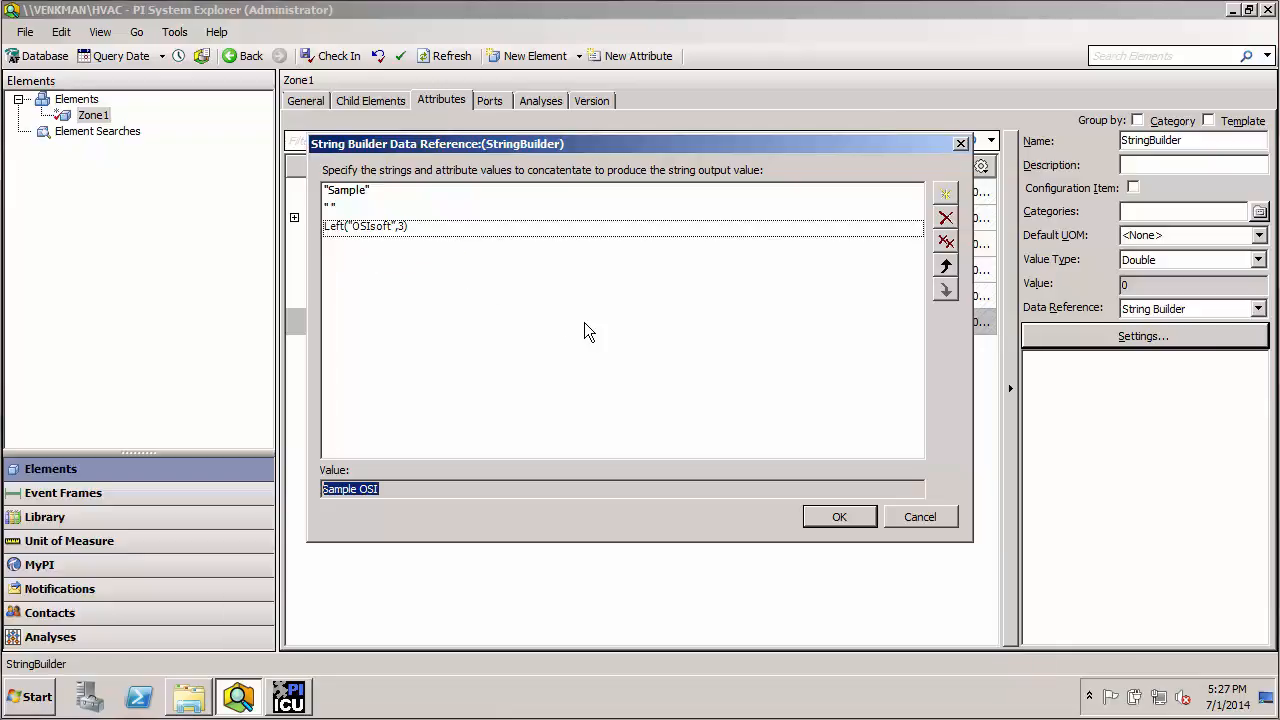
Step: Copy the quoted space into a new row after the Left function and add a row with the Area attribute value
left_click(431, 206)
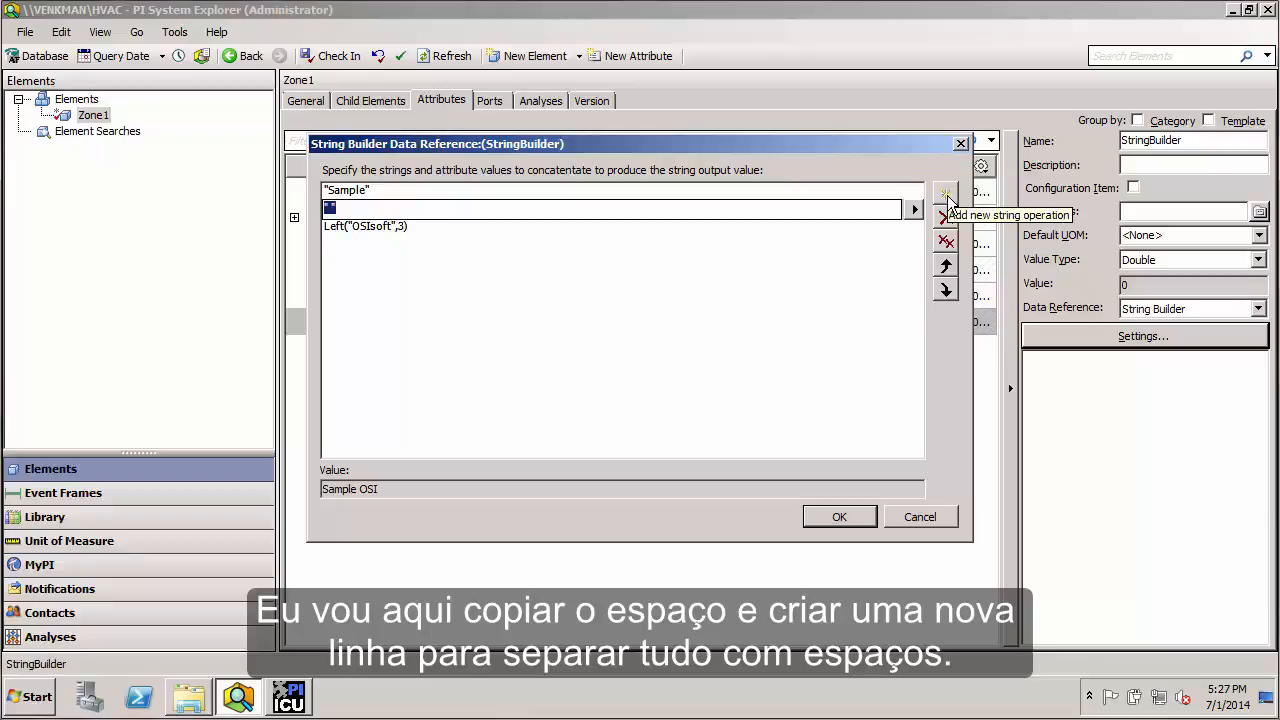
left_click(946, 195)
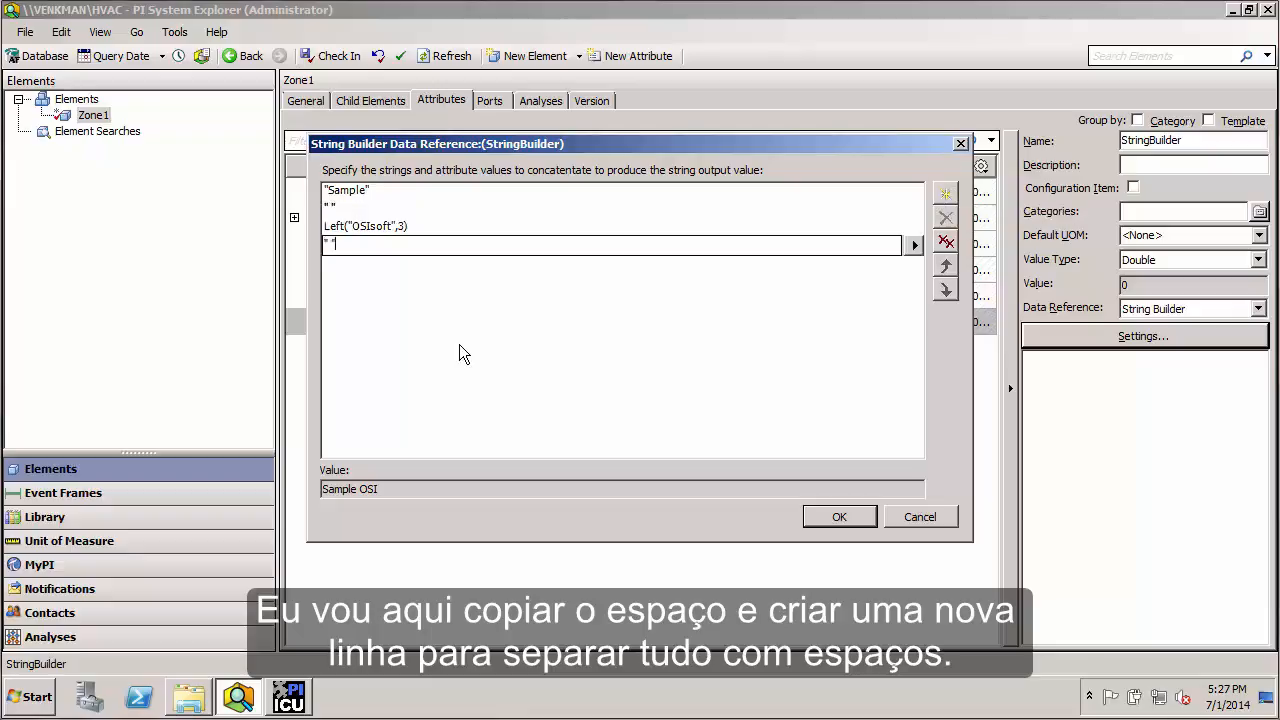
left_click(946, 194)
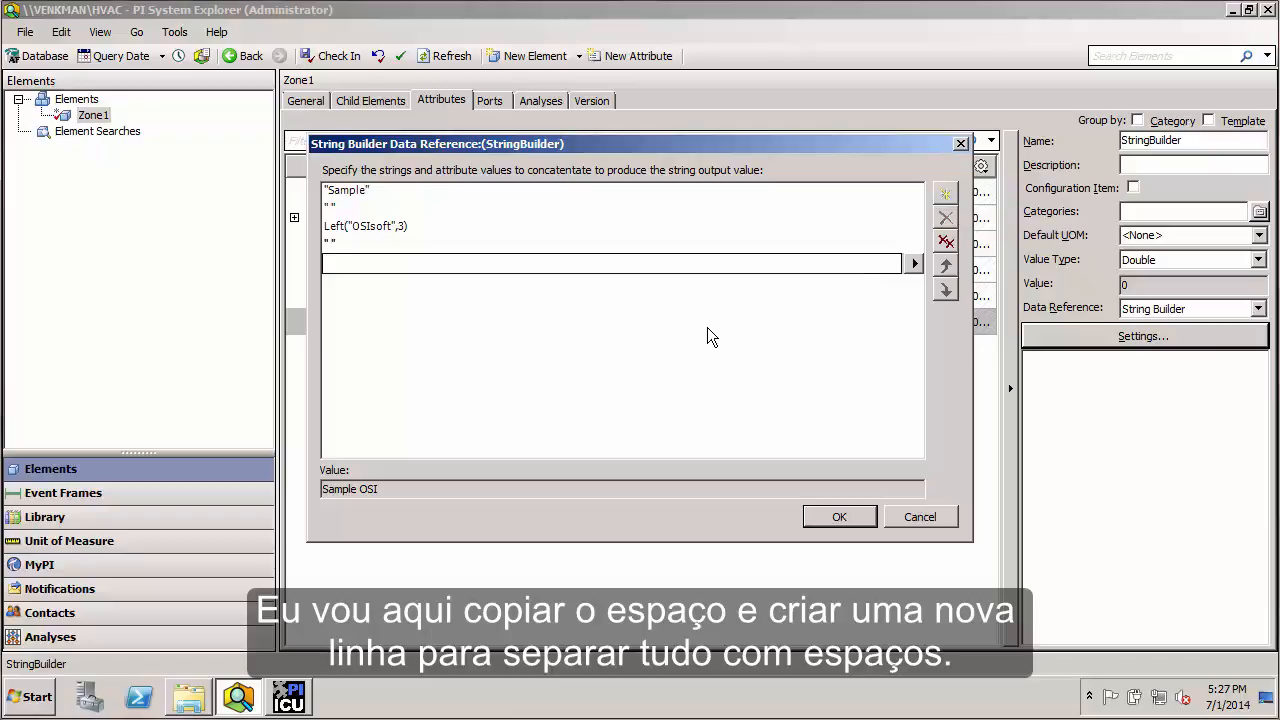
left_click(913, 264)
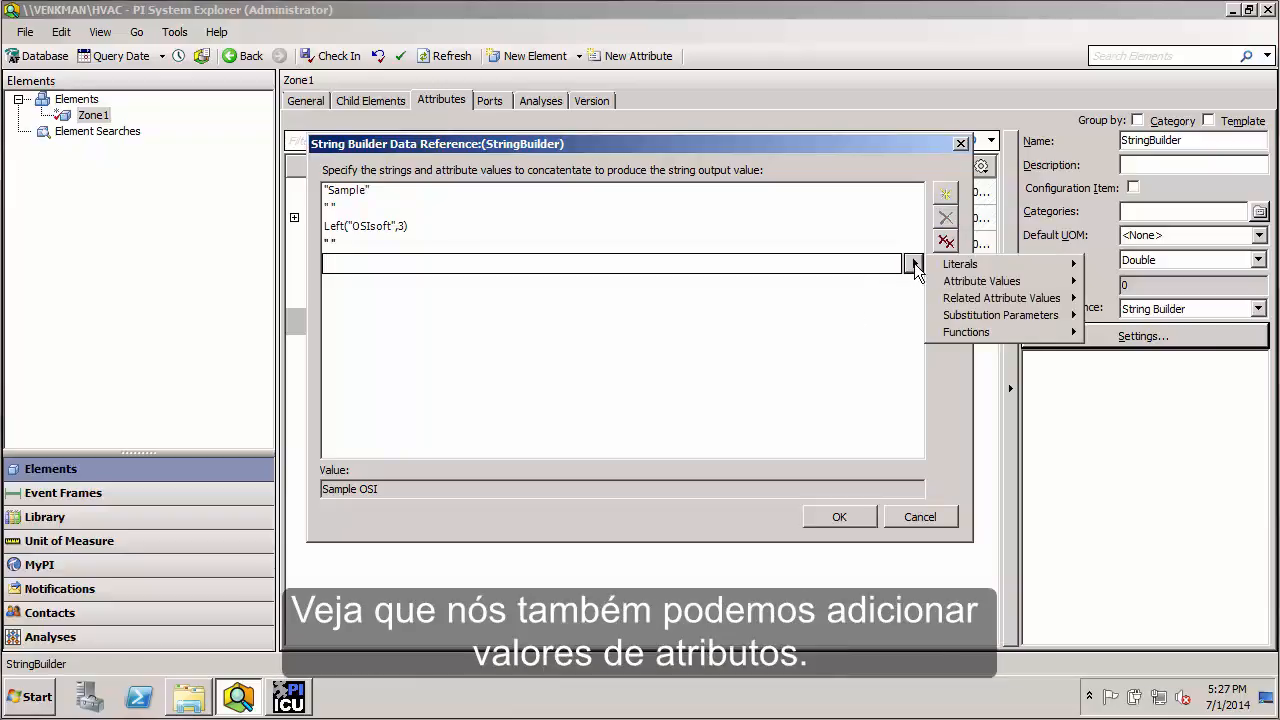
mouse_move(959, 281)
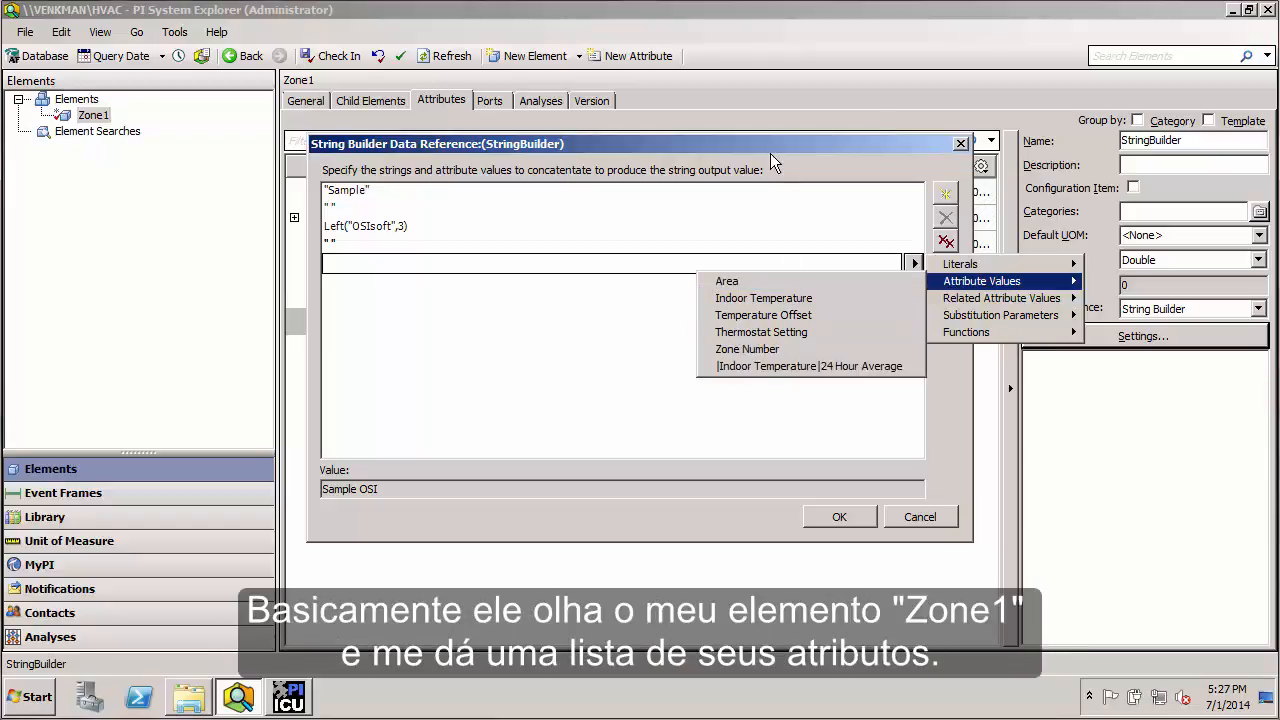
left_click_drag(768, 147, 847, 303)
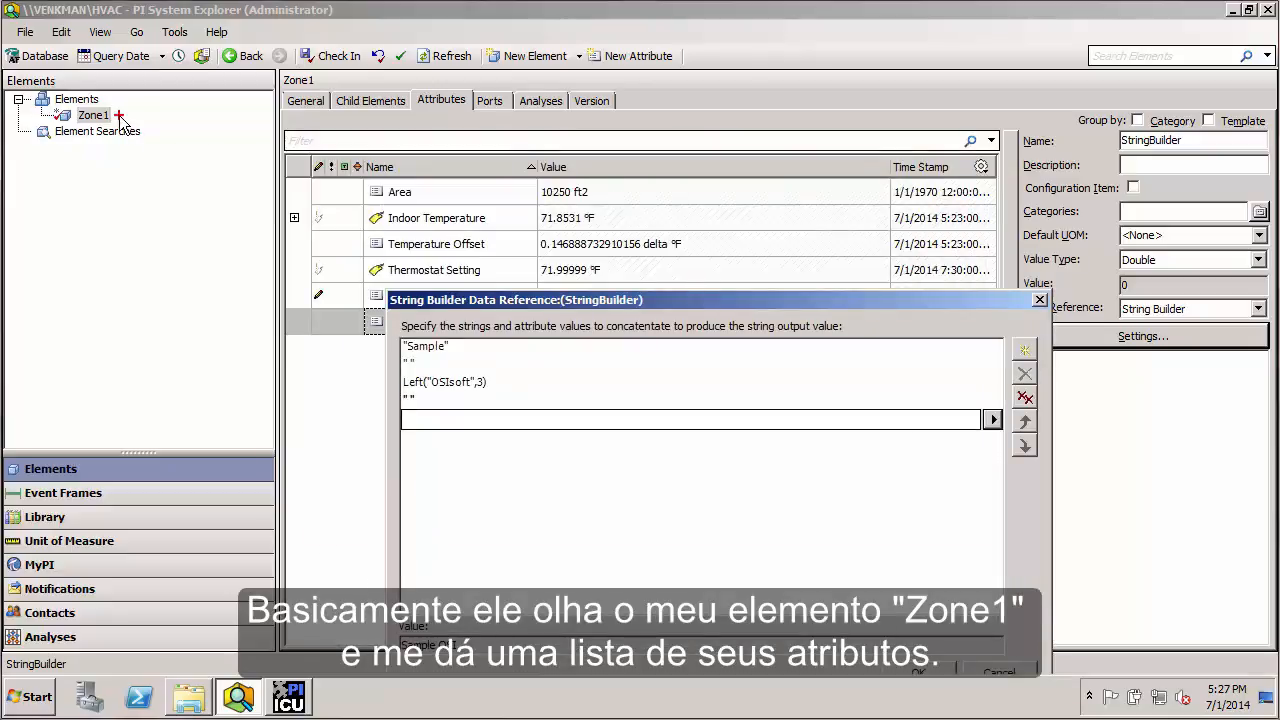
left_click_drag(119, 115, 195, 116)
mouse_move(356, 170)
left_mouse_down()
mouse_move(510, 258)
mouse_move(661, 286)
left_mouse_up()
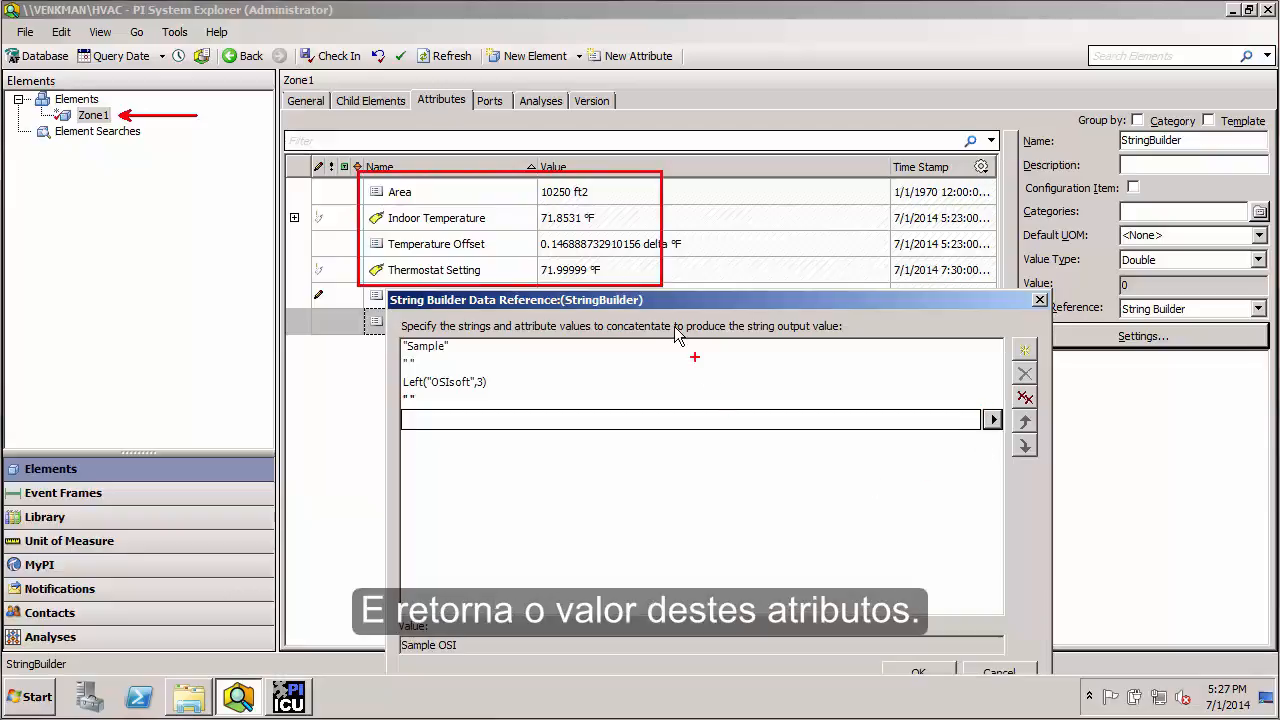
left_click(992, 421)
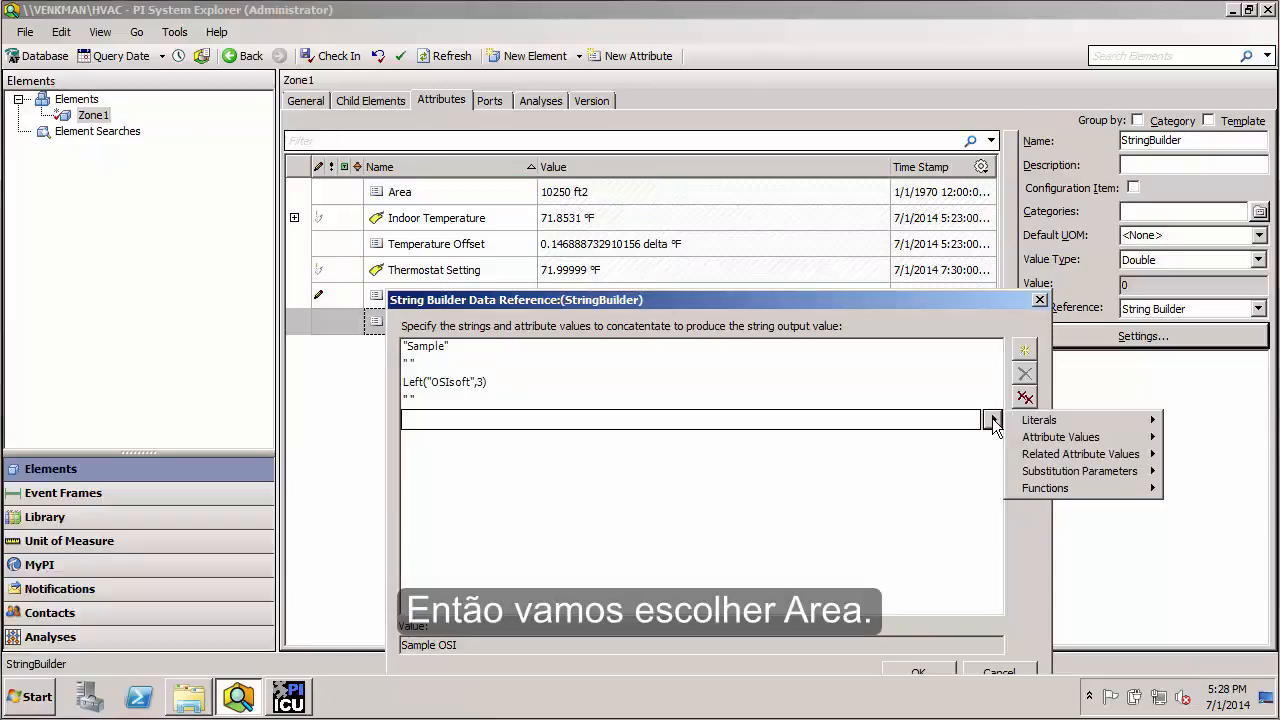
mouse_move(1050, 437)
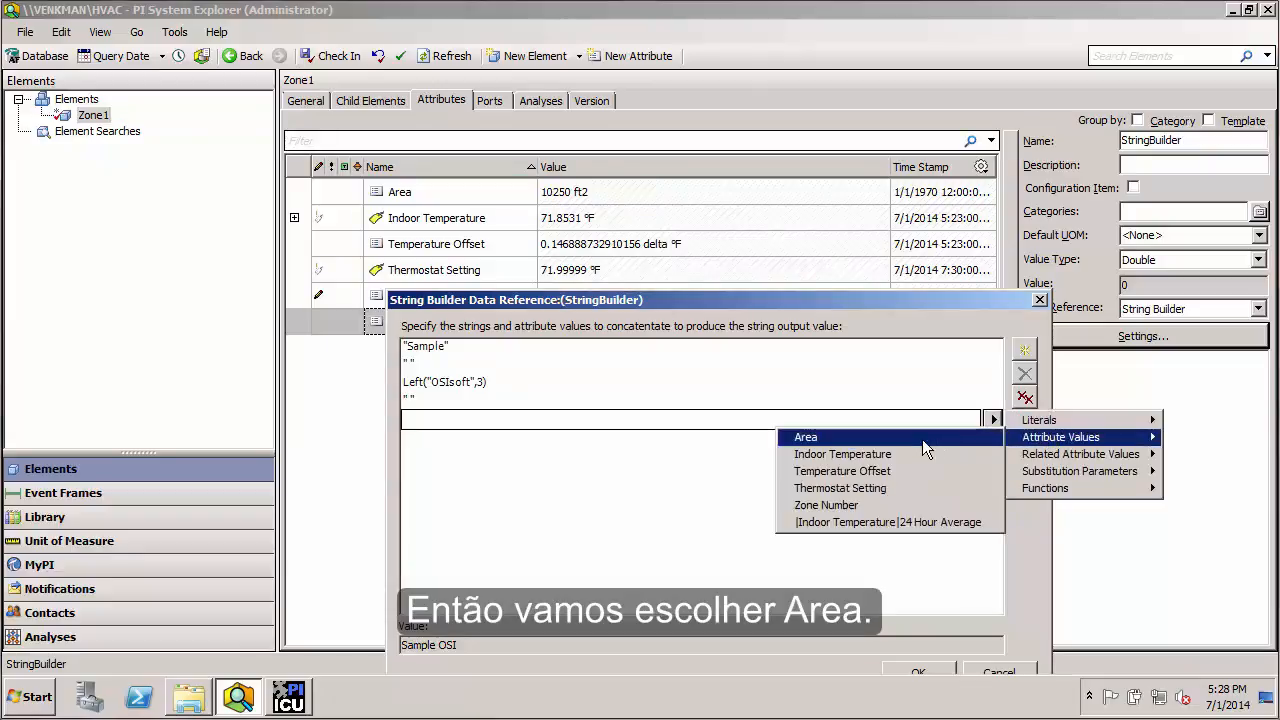
left_click(922, 439)
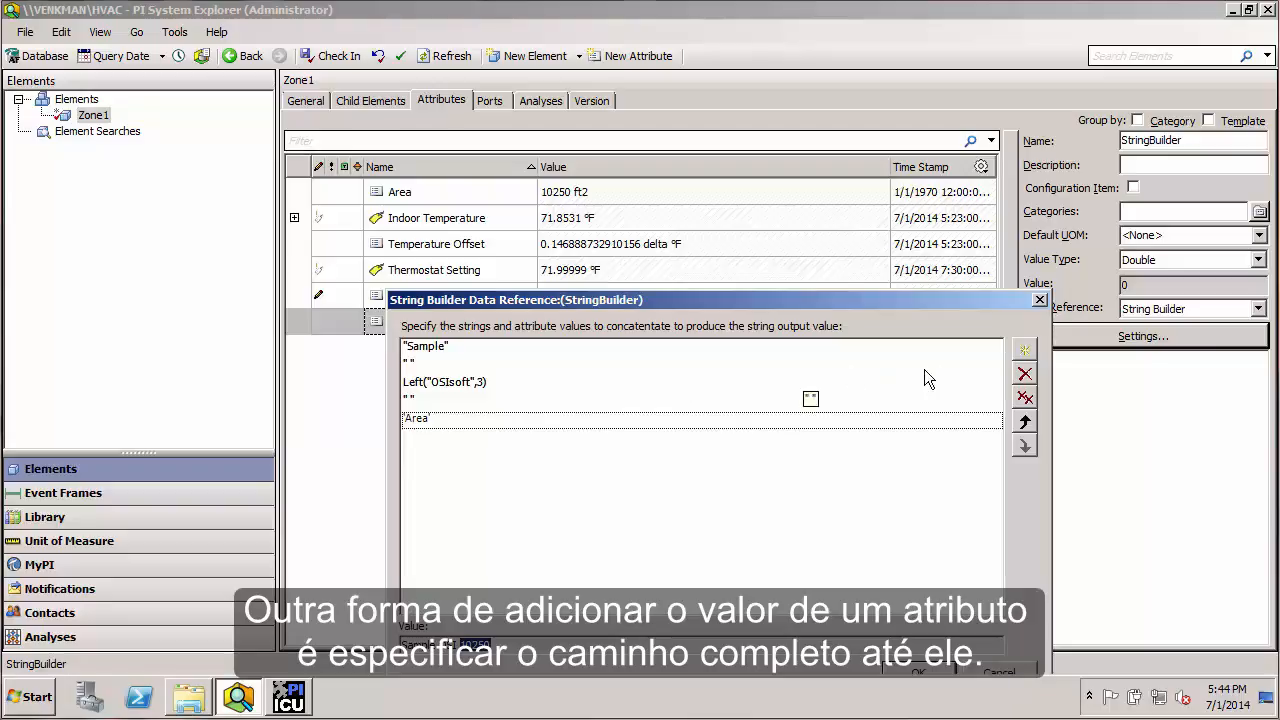
Step: Add another quoted space row after 'Area' and an empty row below it
left_click(1024, 351)
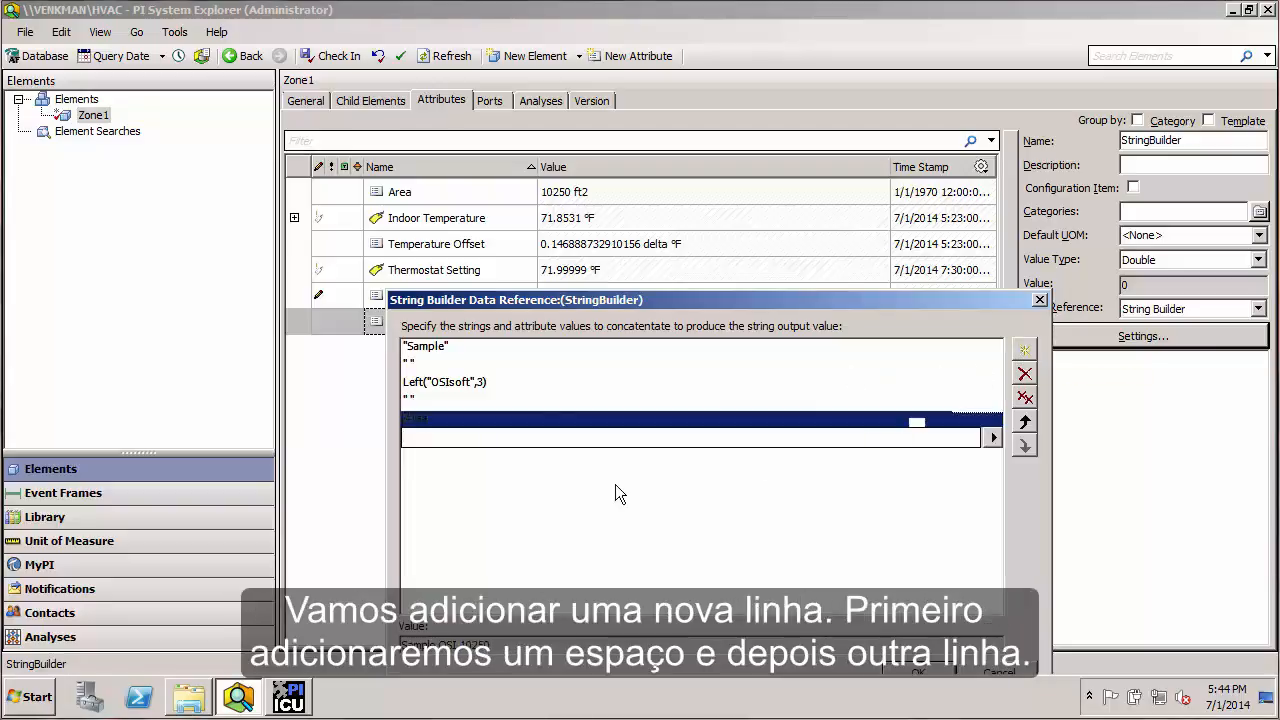
type("\" \"")
left_click(1024, 351)
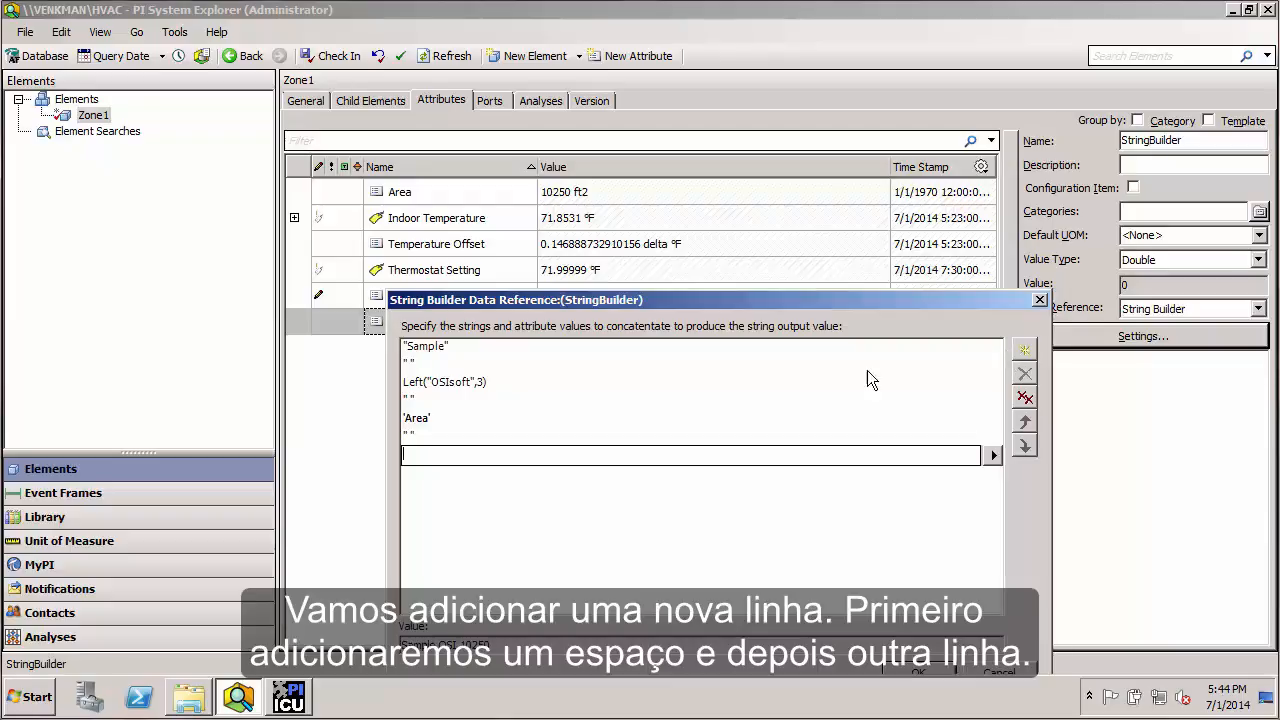
left_click(993, 456)
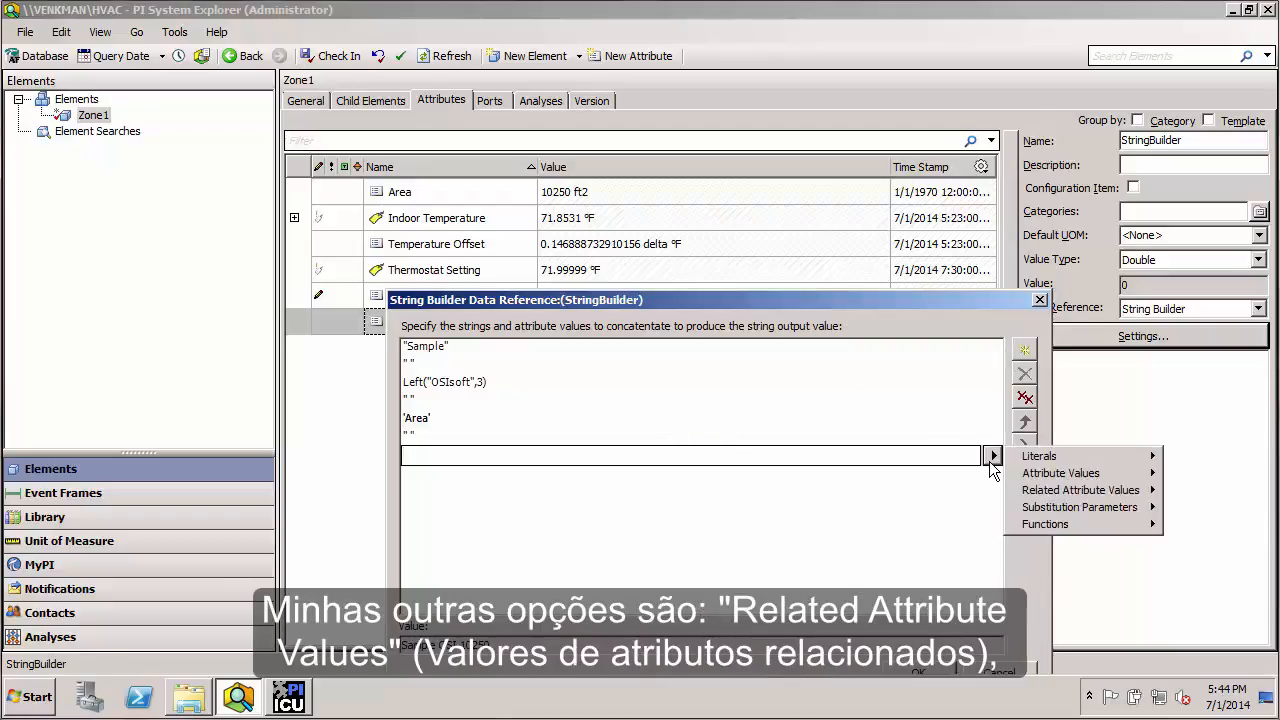
mouse_move(1038, 492)
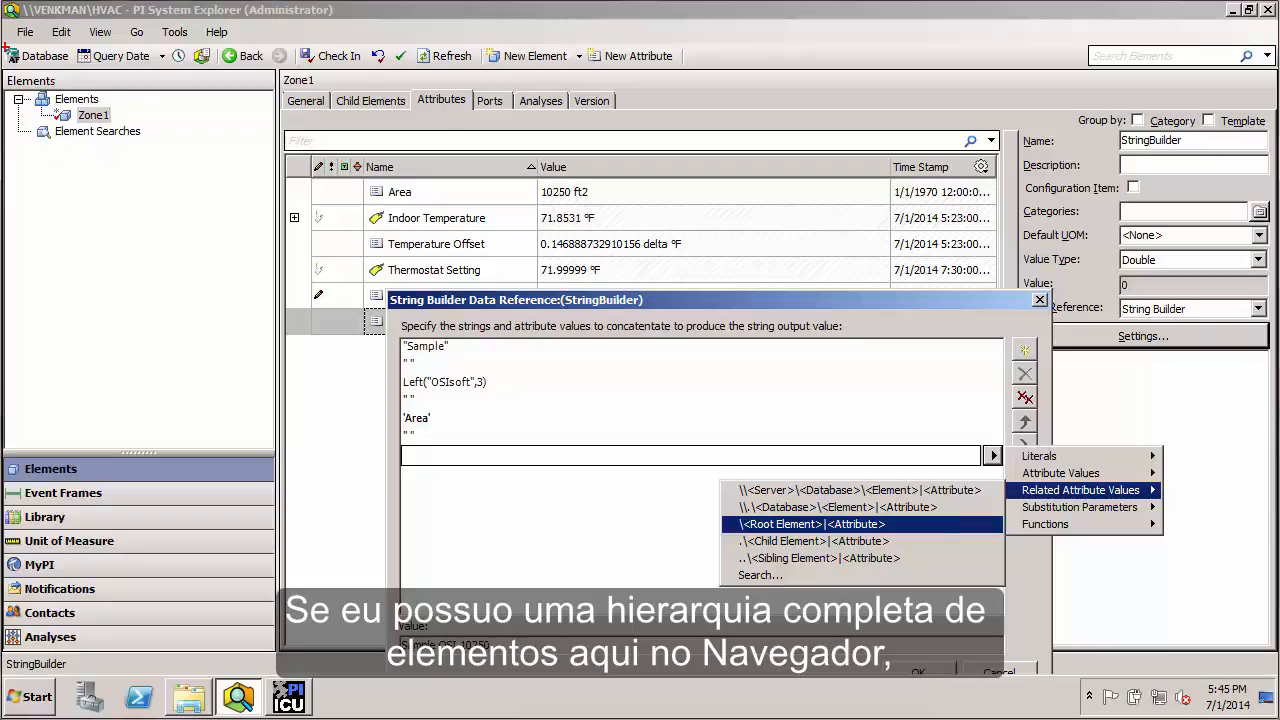
mouse_move(10, 81)
left_mouse_down()
mouse_move(100, 123)
mouse_move(293, 396)
left_mouse_up()
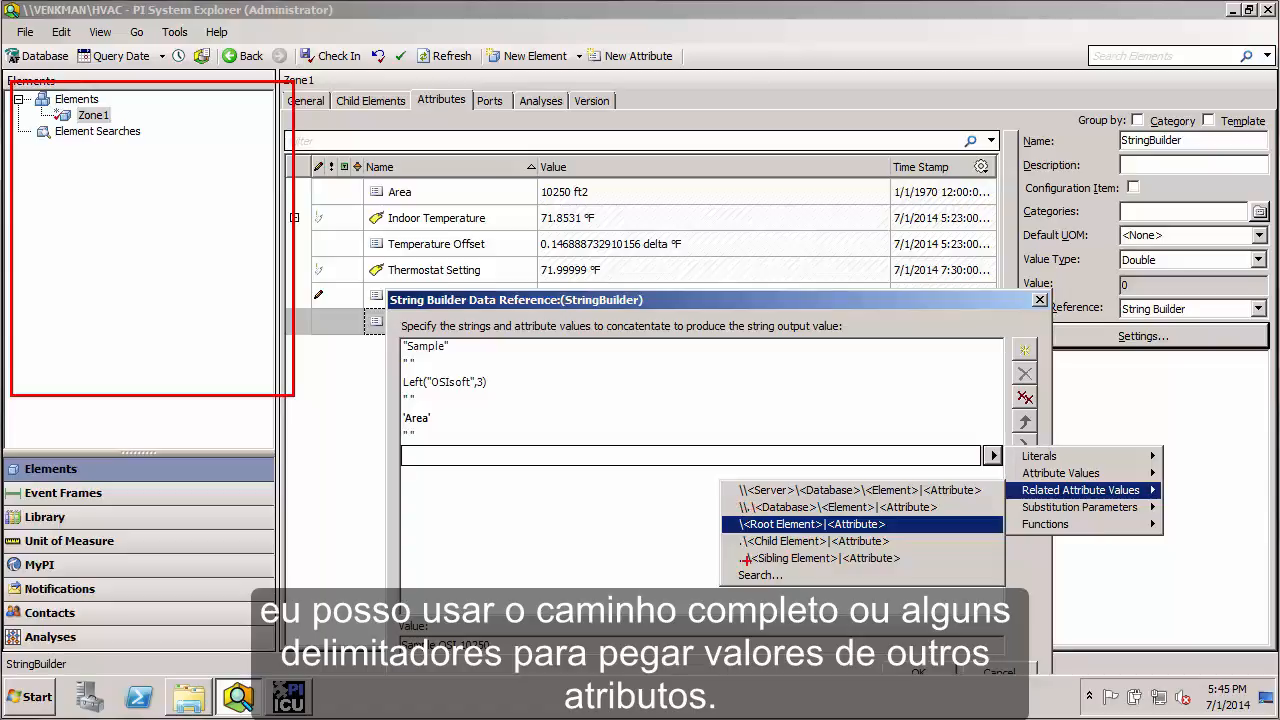
key("Escape")
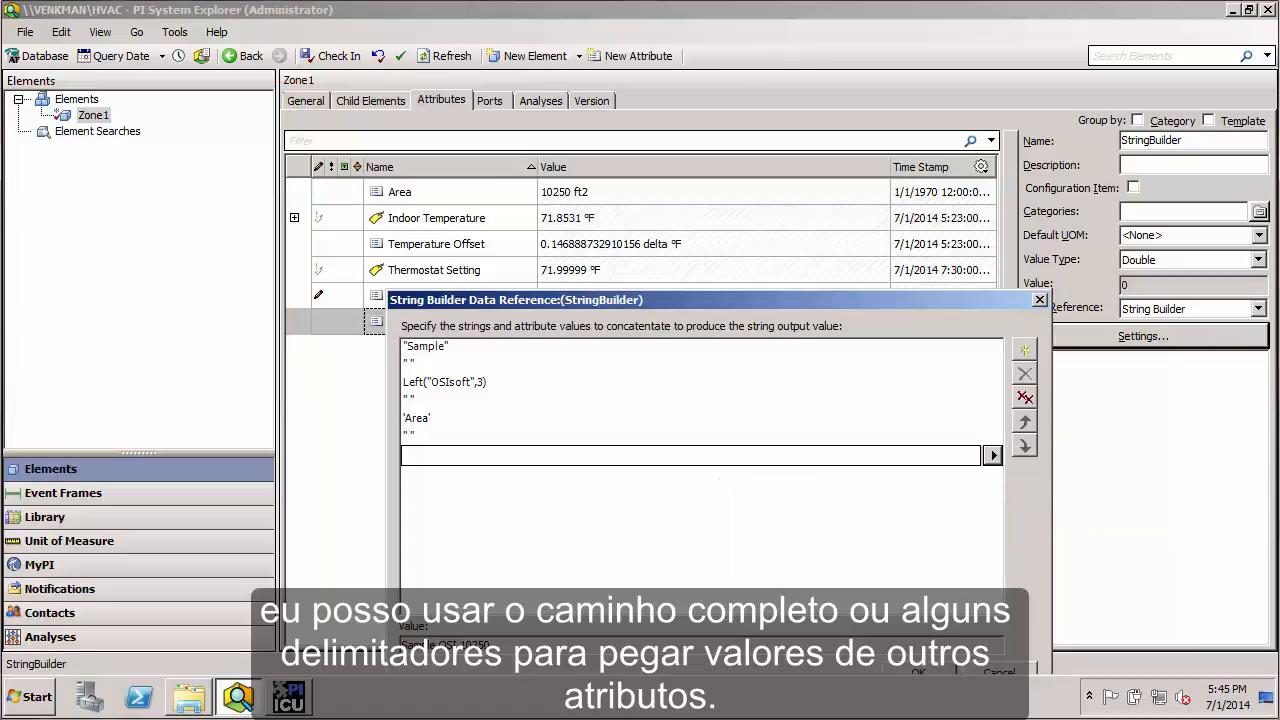
Step: Fill the empty row with Zone1's Temperature Offset attribute through the related attribute search, and accept the String Builder settings
left_click(993, 456)
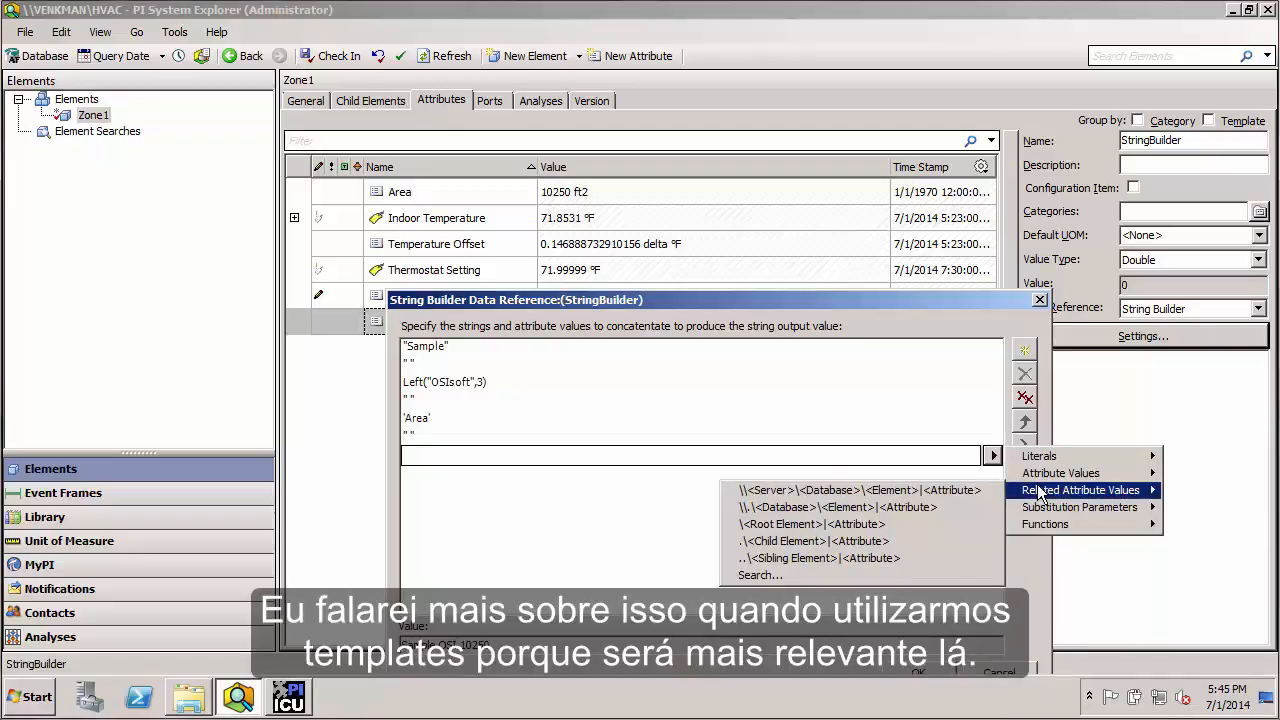
left_click(824, 572)
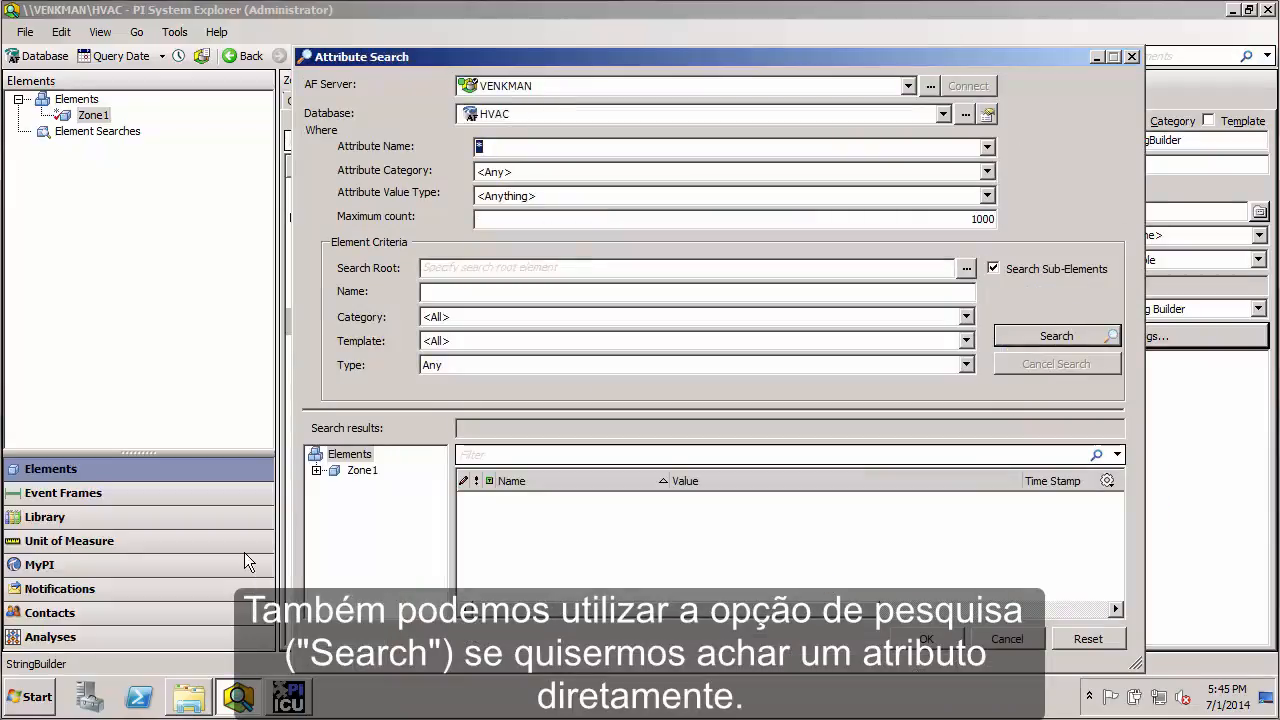
left_click(316, 470)
left_click(335, 486)
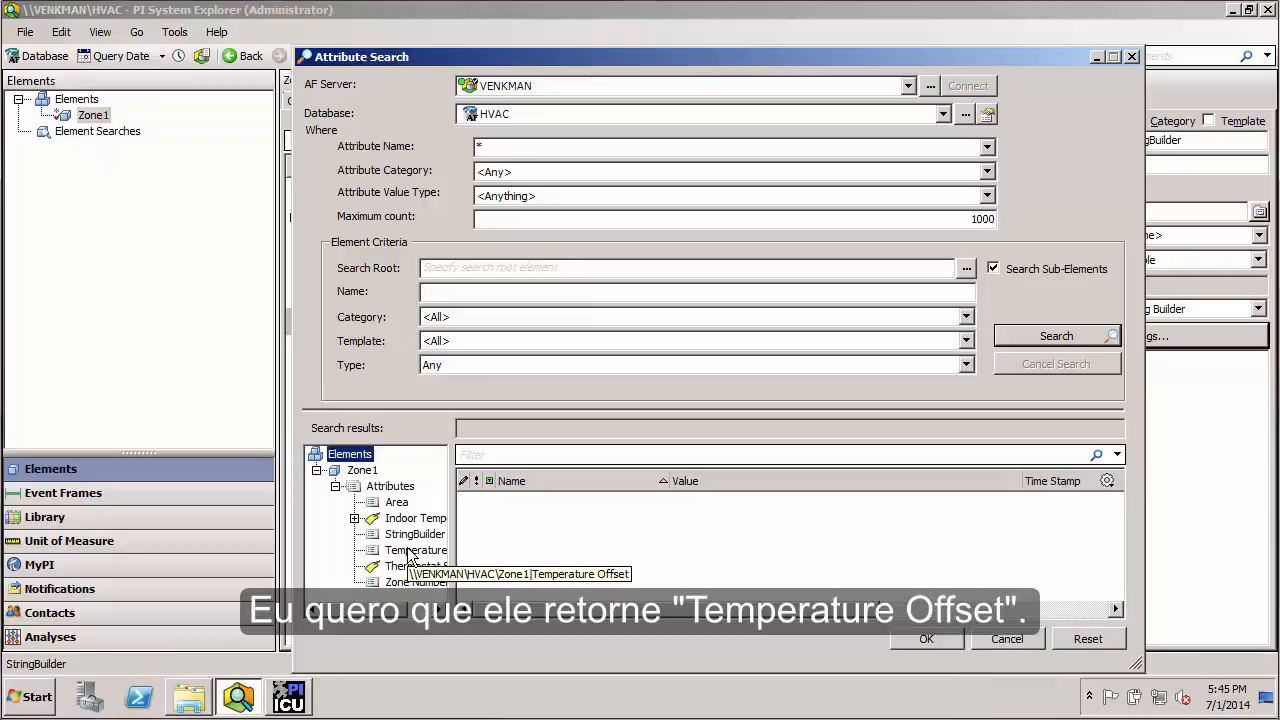
left_click(414, 550)
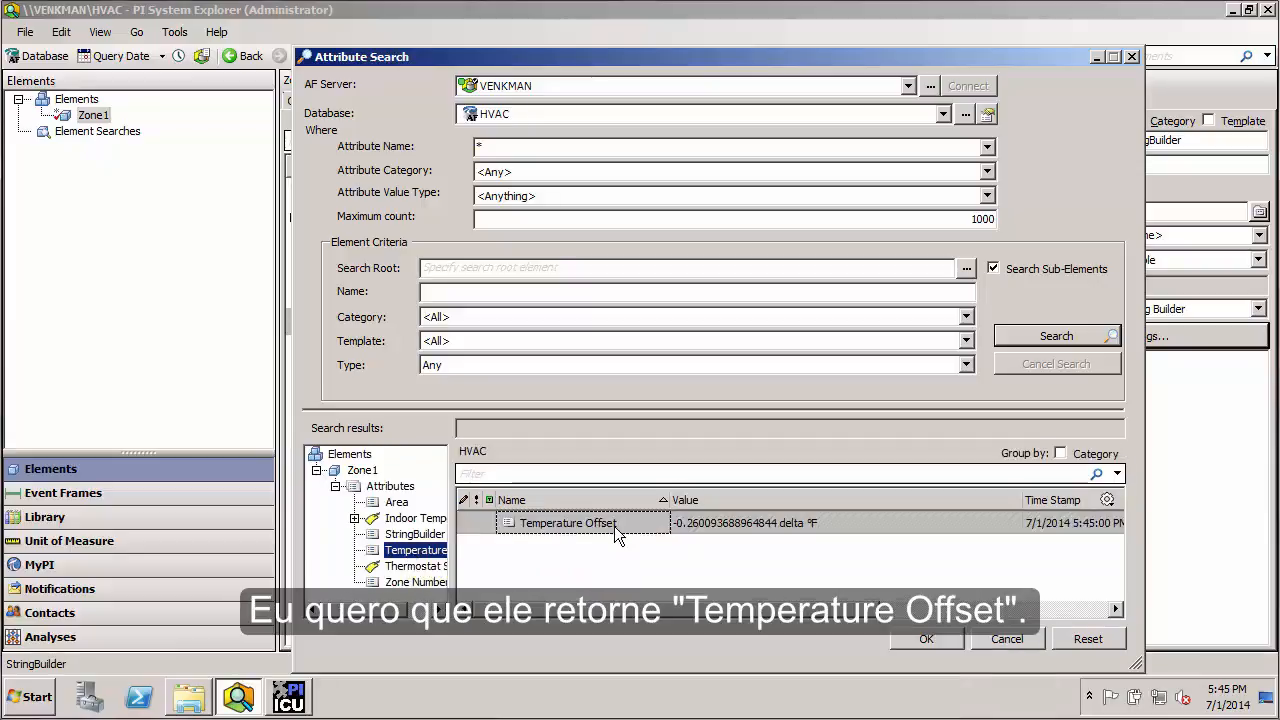
left_click(923, 638)
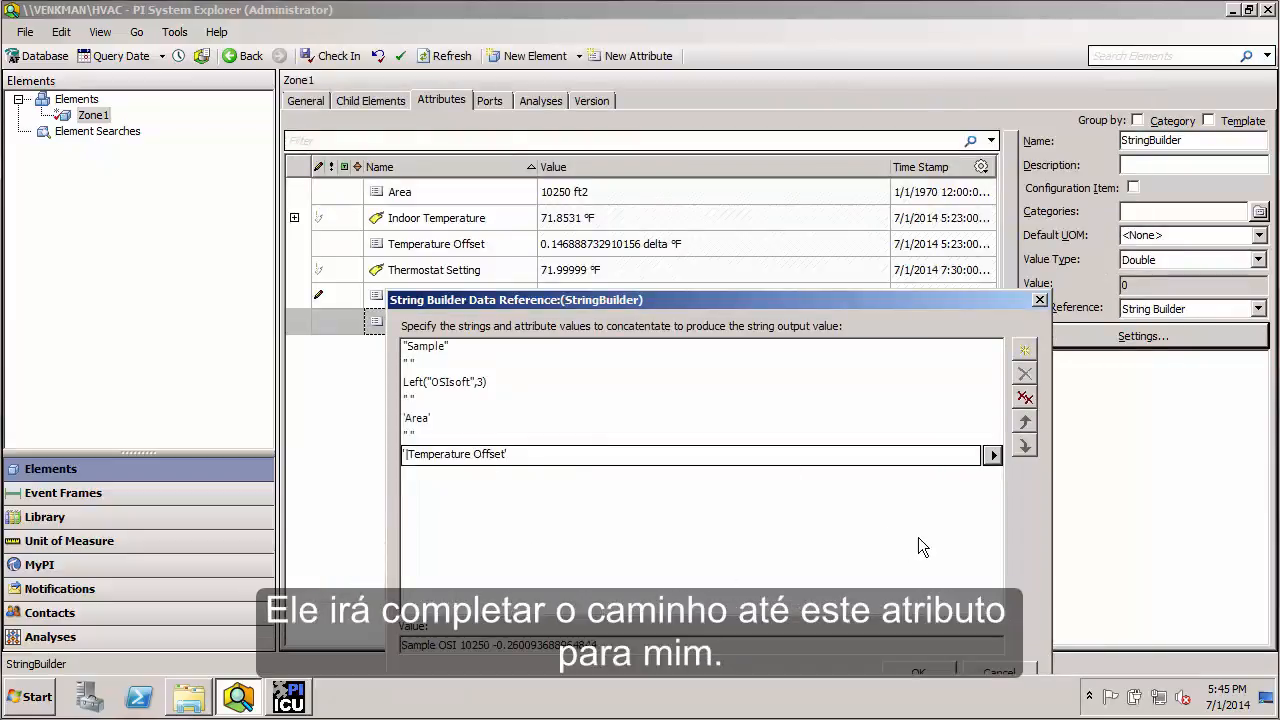
left_click_drag(834, 307, 830, 175)
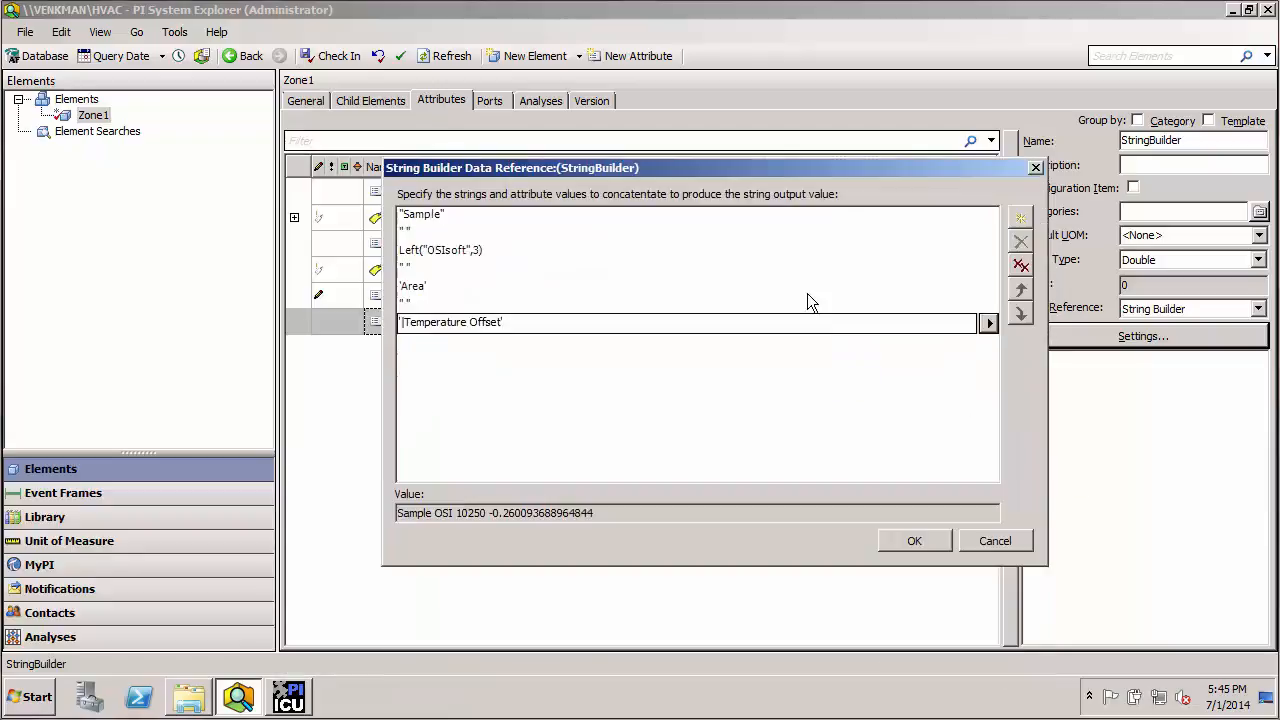
left_click(913, 542)
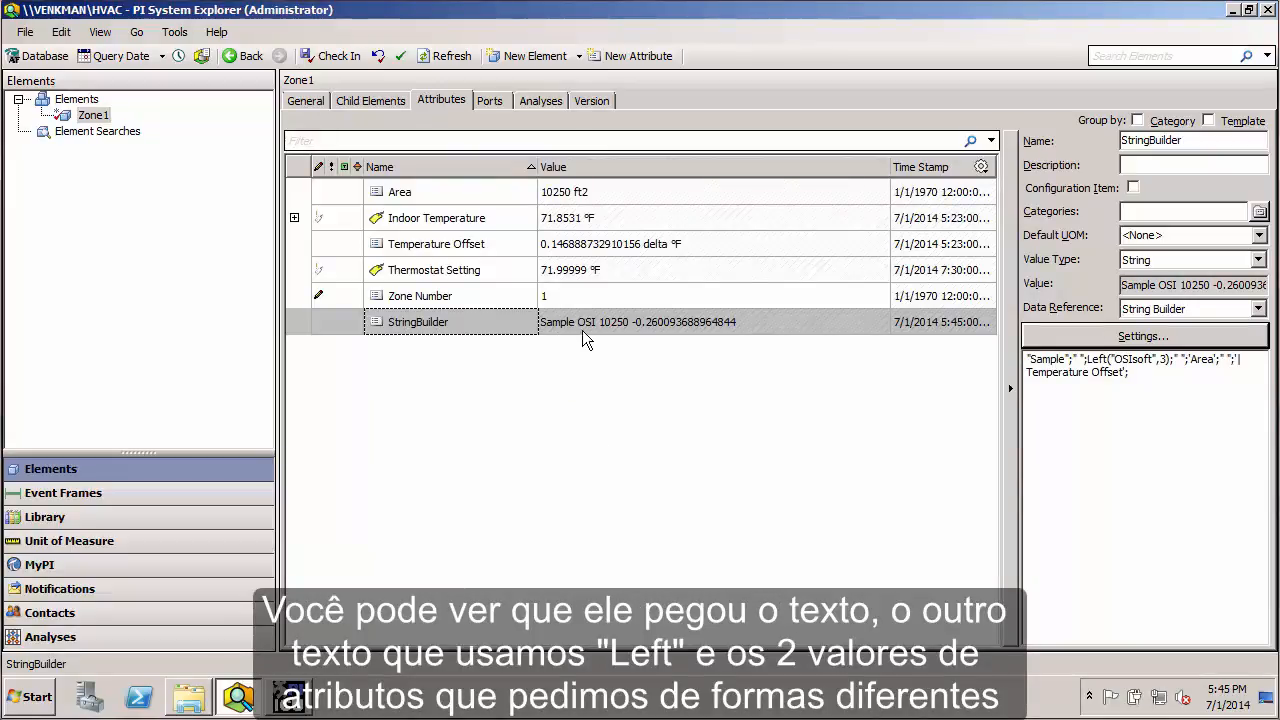
mouse_move(587, 332)
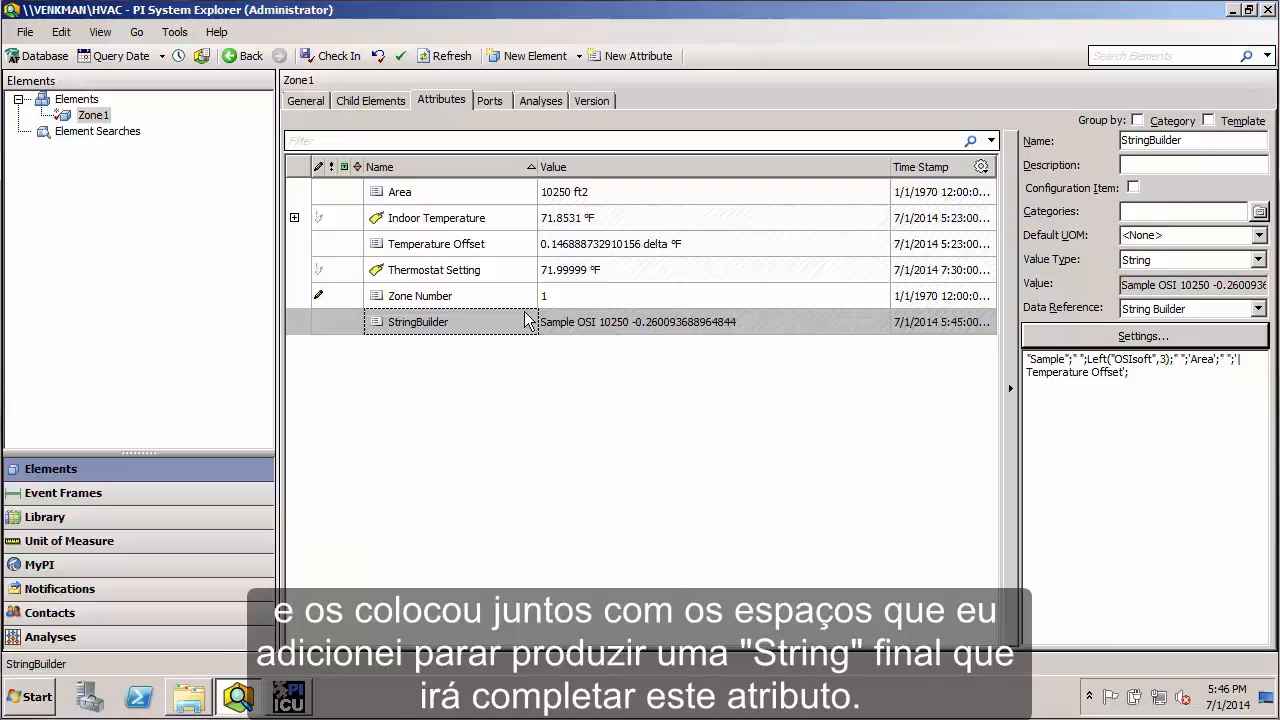
mouse_move(535, 311)
left_mouse_down()
mouse_move(580, 338)
mouse_move(759, 338)
left_mouse_up()
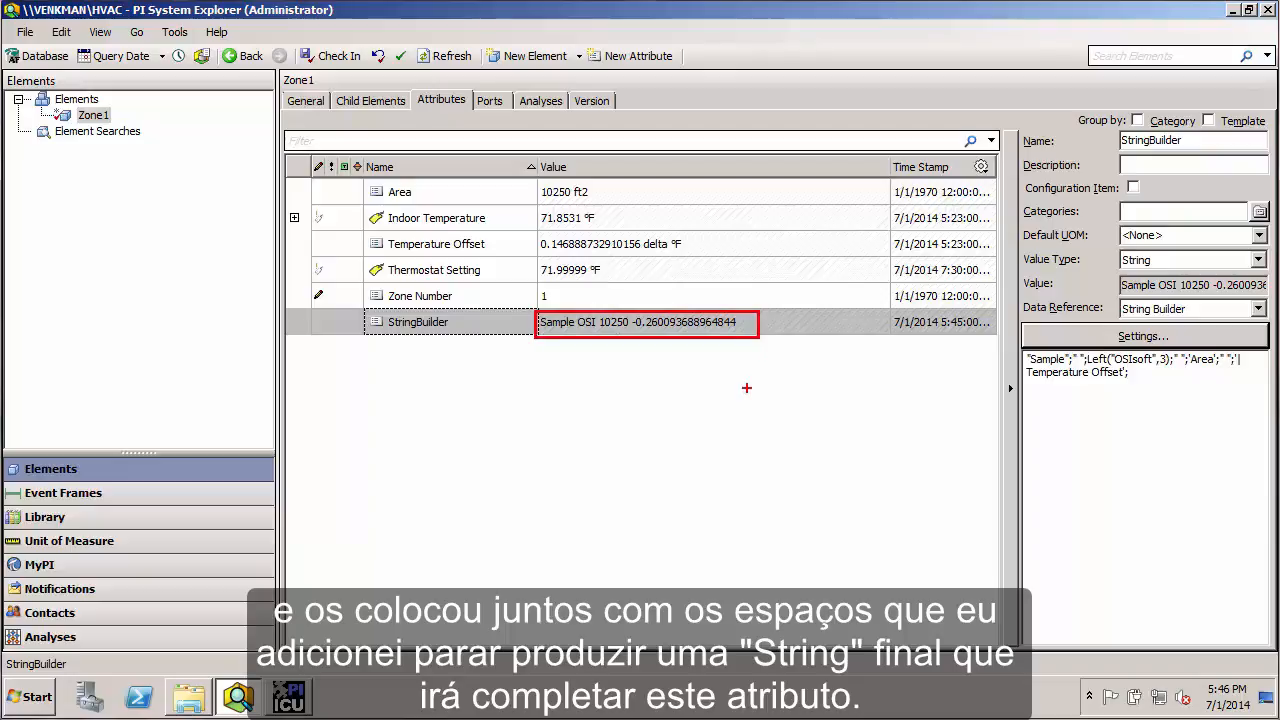
key("Escape")
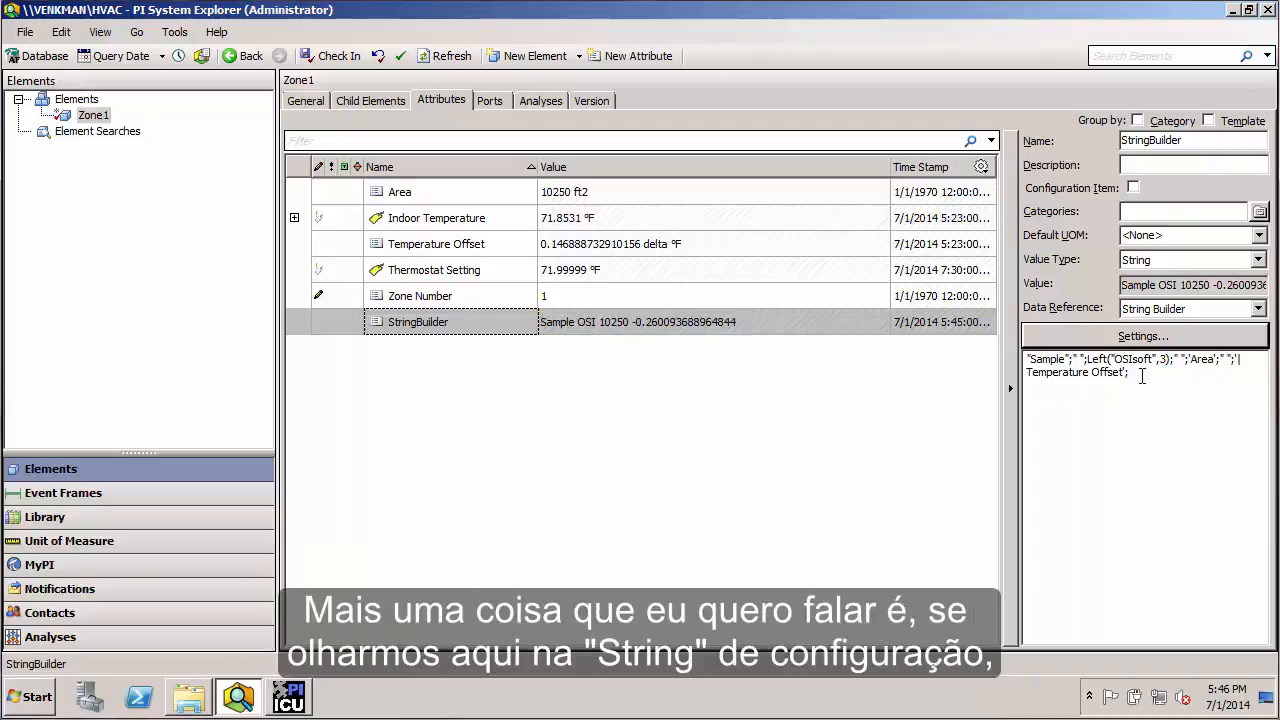
Step: Append " ";"Engineer" directly to the end of the StringBuilder attribute's configuration string and apply it
left_click_drag(1136, 374, 1009, 355)
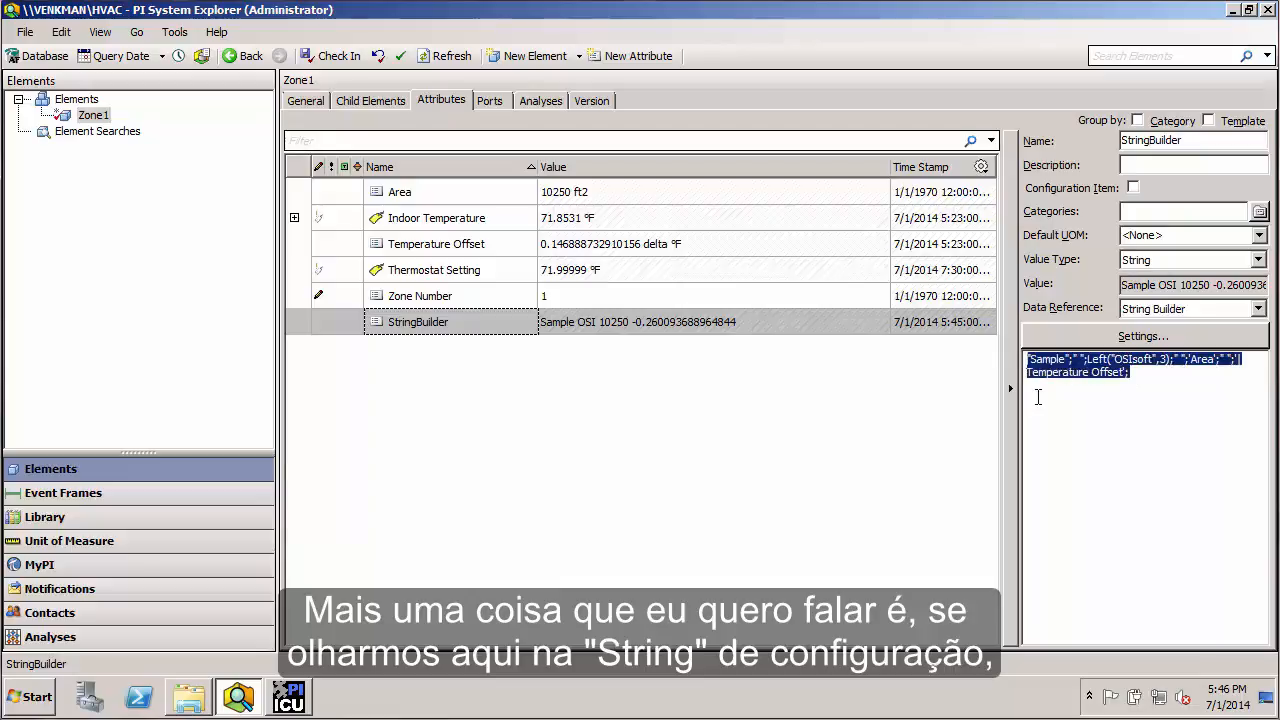
left_click(1146, 375)
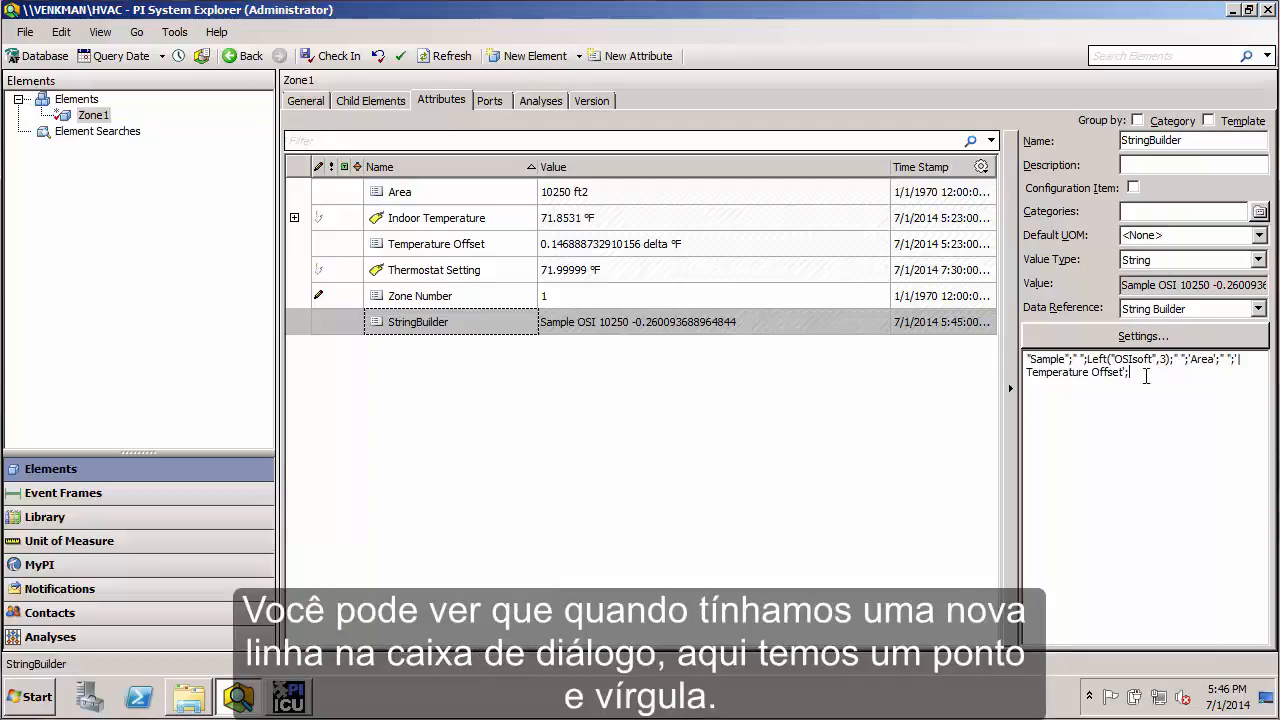
double_click(1068, 359)
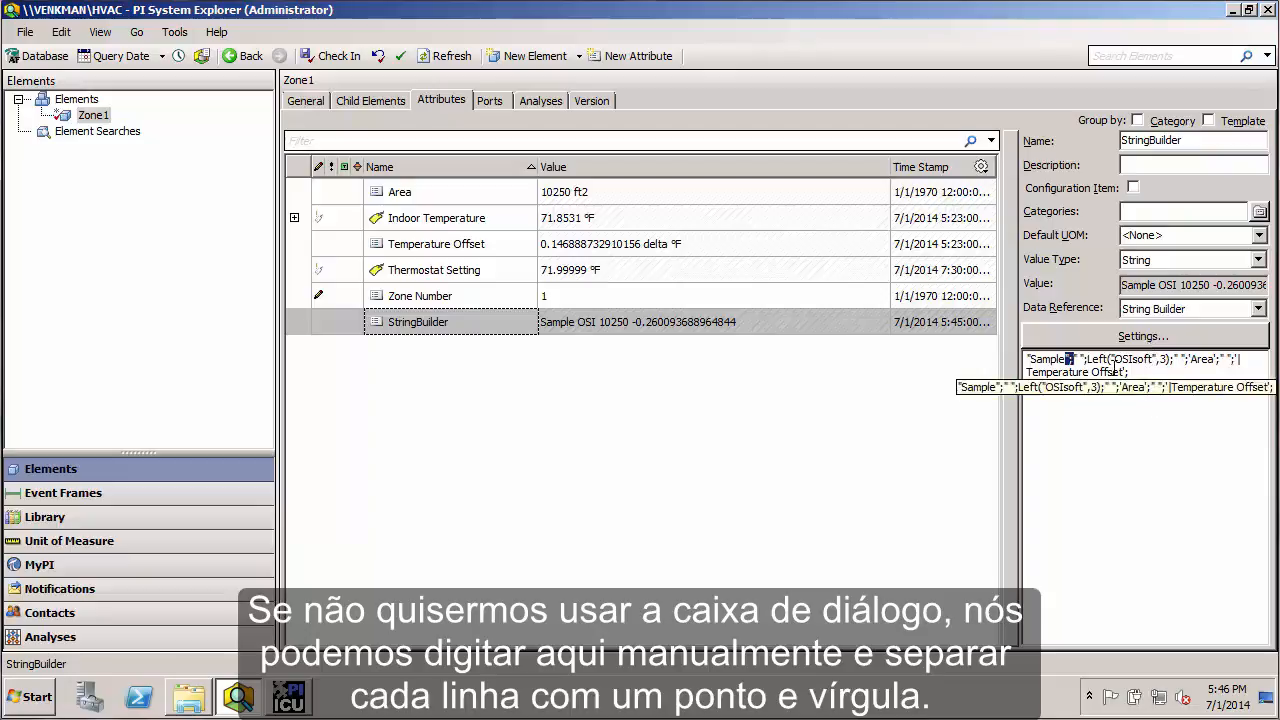
left_click(1140, 374)
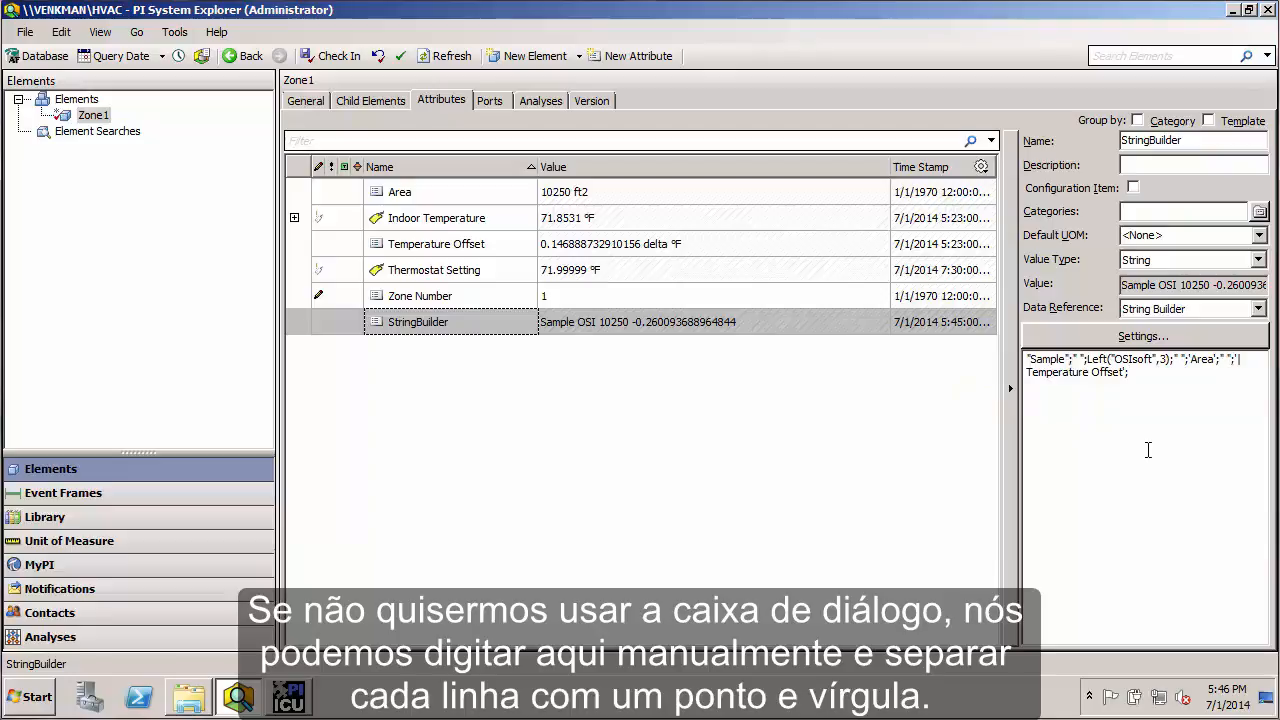
type("\"")
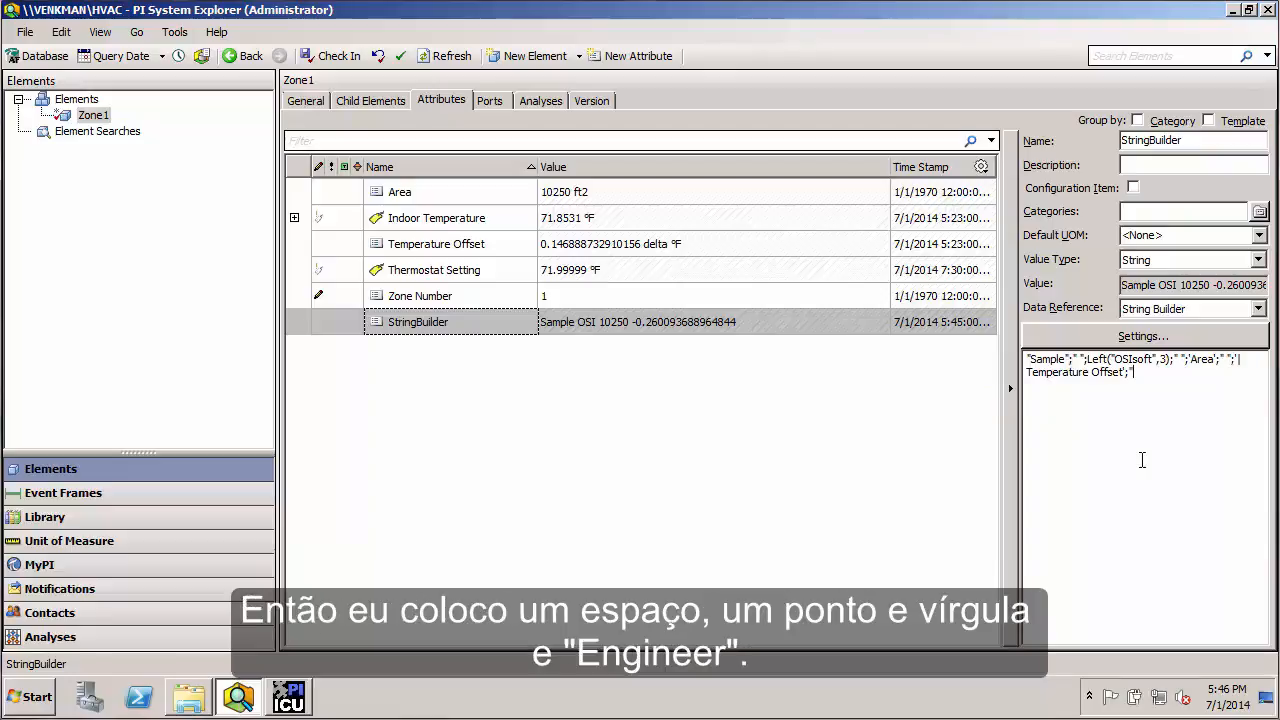
type(" \";\"Engineer")
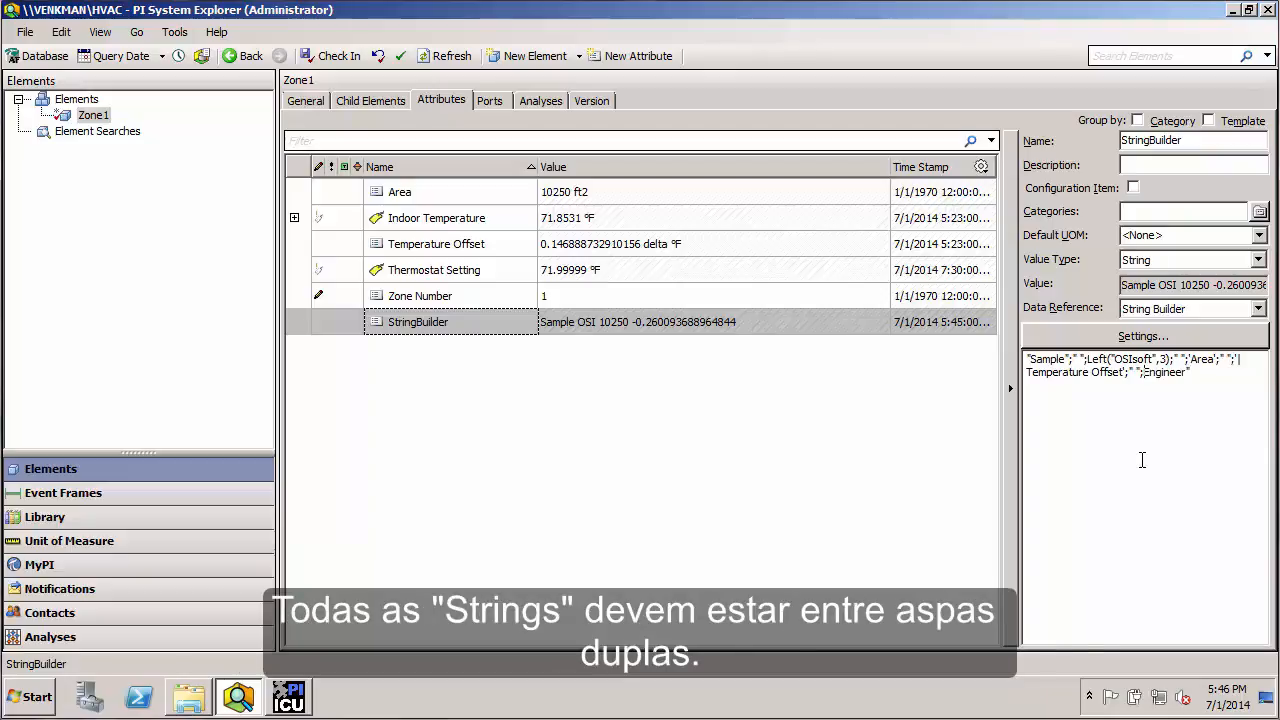
type("\"")
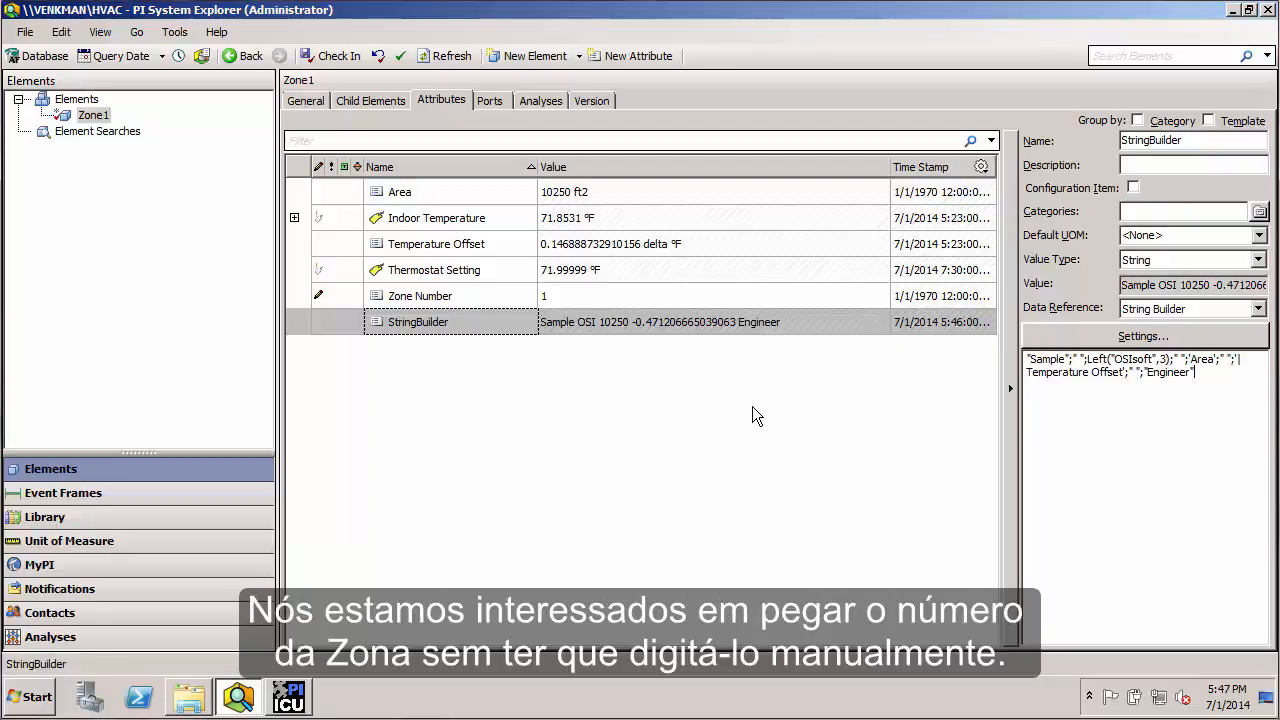
Step: Change the Zone Number attribute's data reference to String Builder
left_click(472, 298)
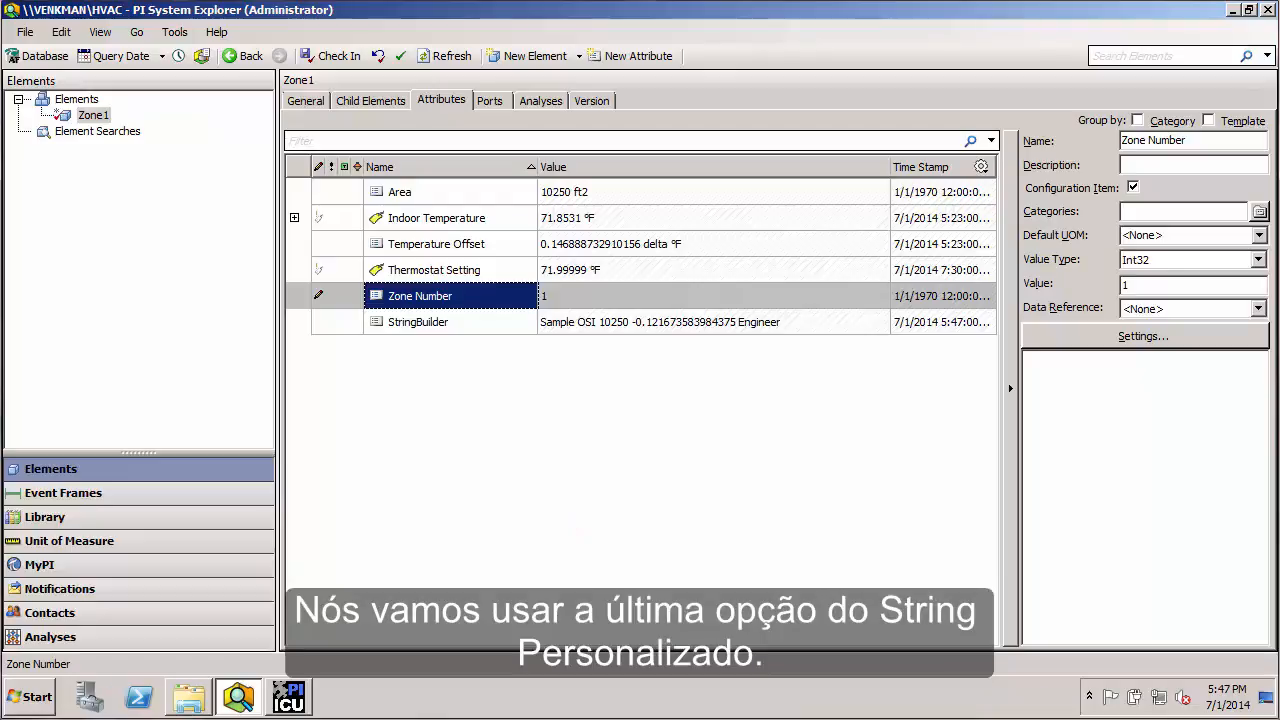
left_click(1257, 310)
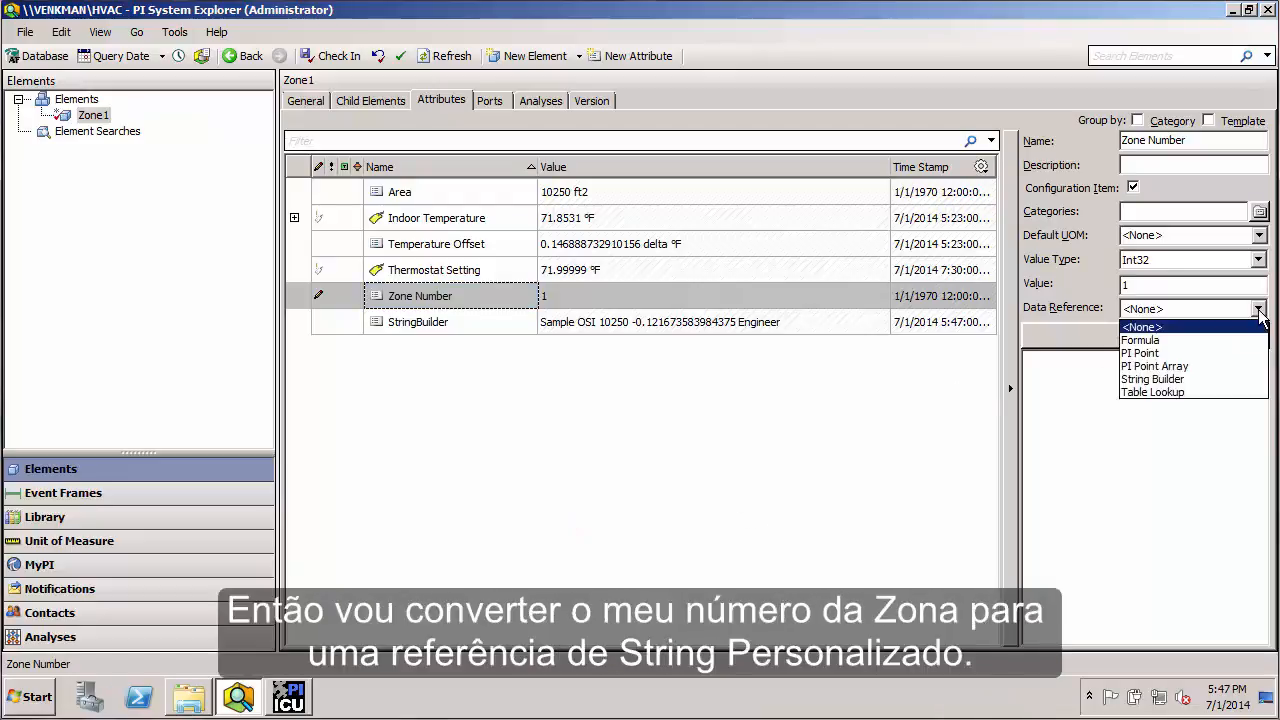
left_click(1210, 373)
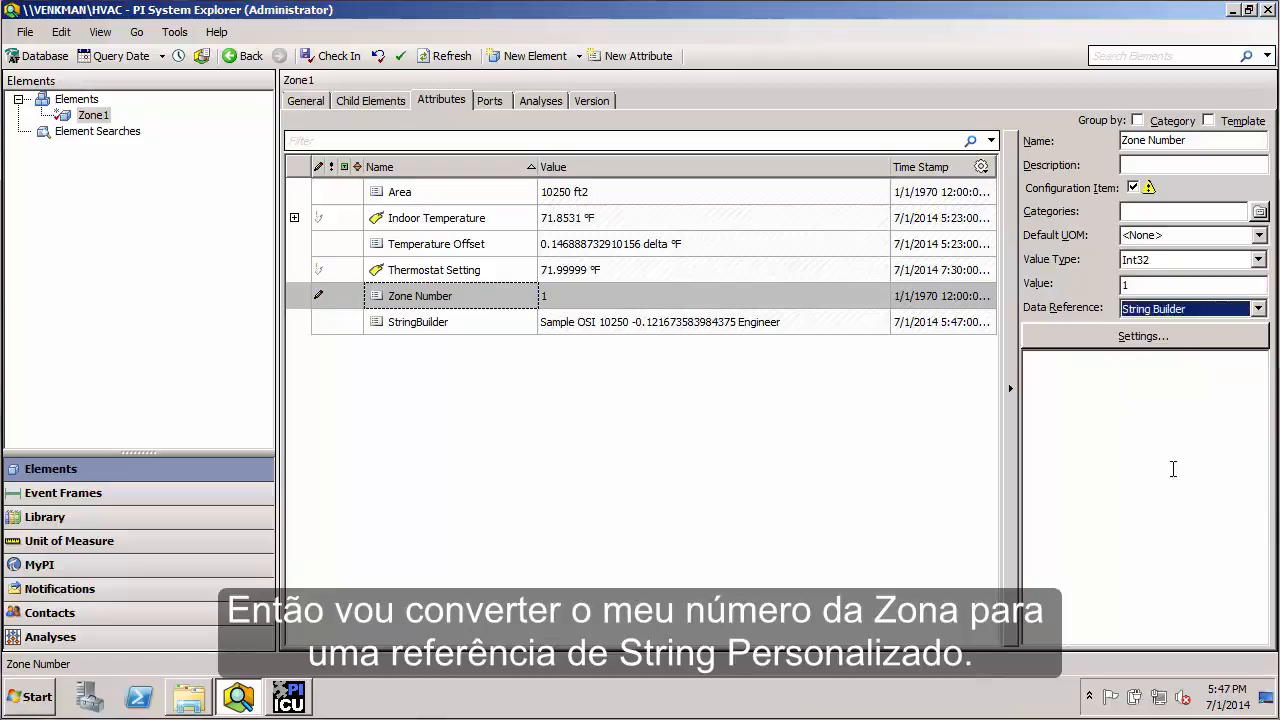
Step: Open Zone Number's String Builder settings and add a row holding the "%Element%" substitution parameter
left_click(1141, 336)
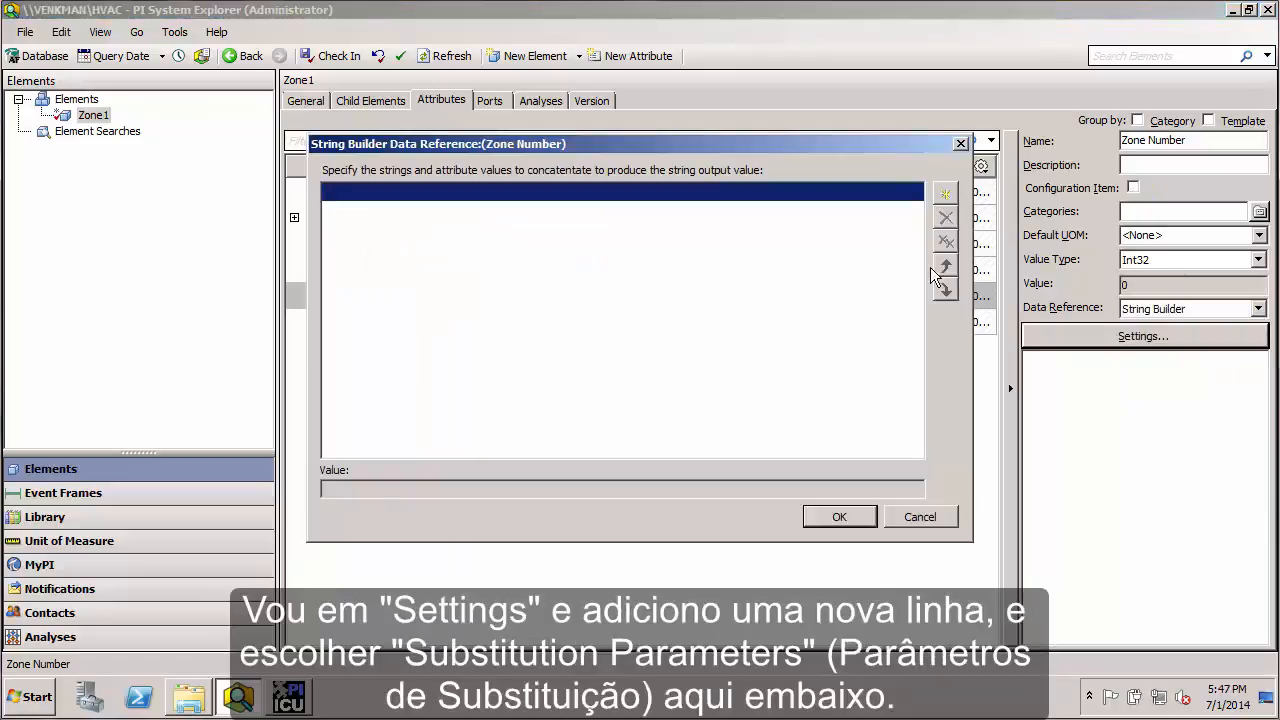
left_click(945, 192)
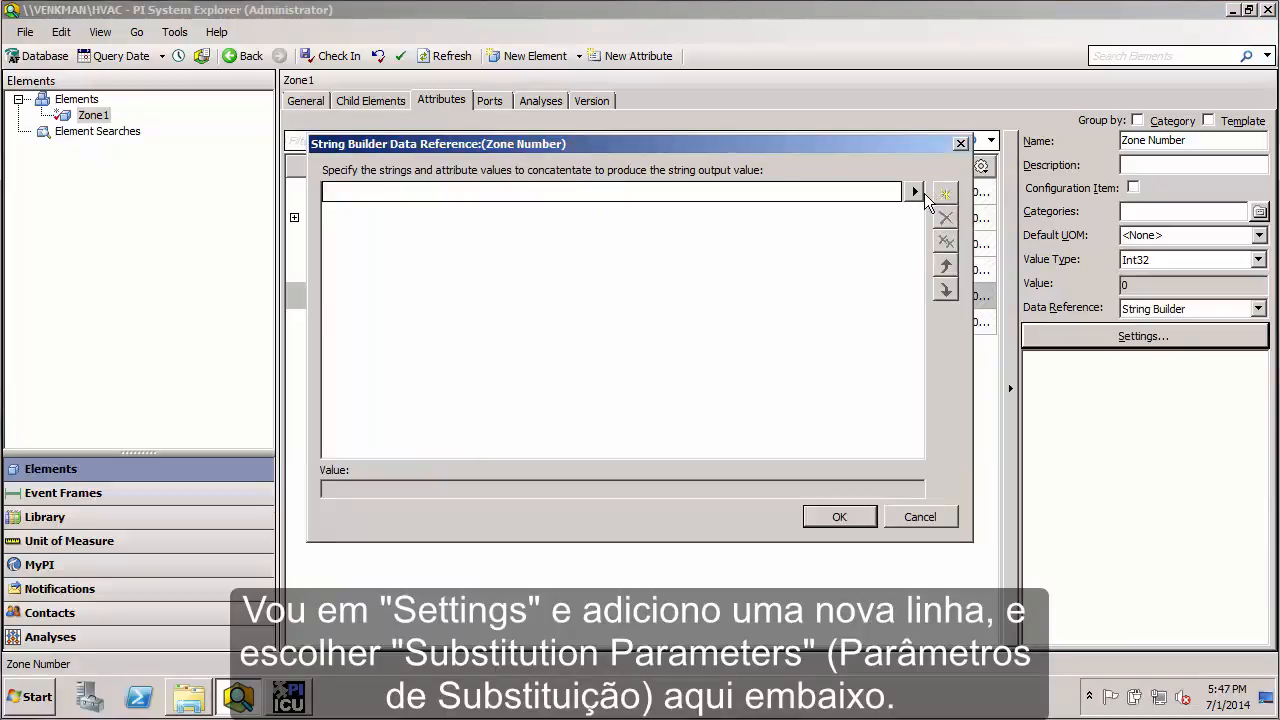
left_click(913, 191)
mouse_move(981, 248)
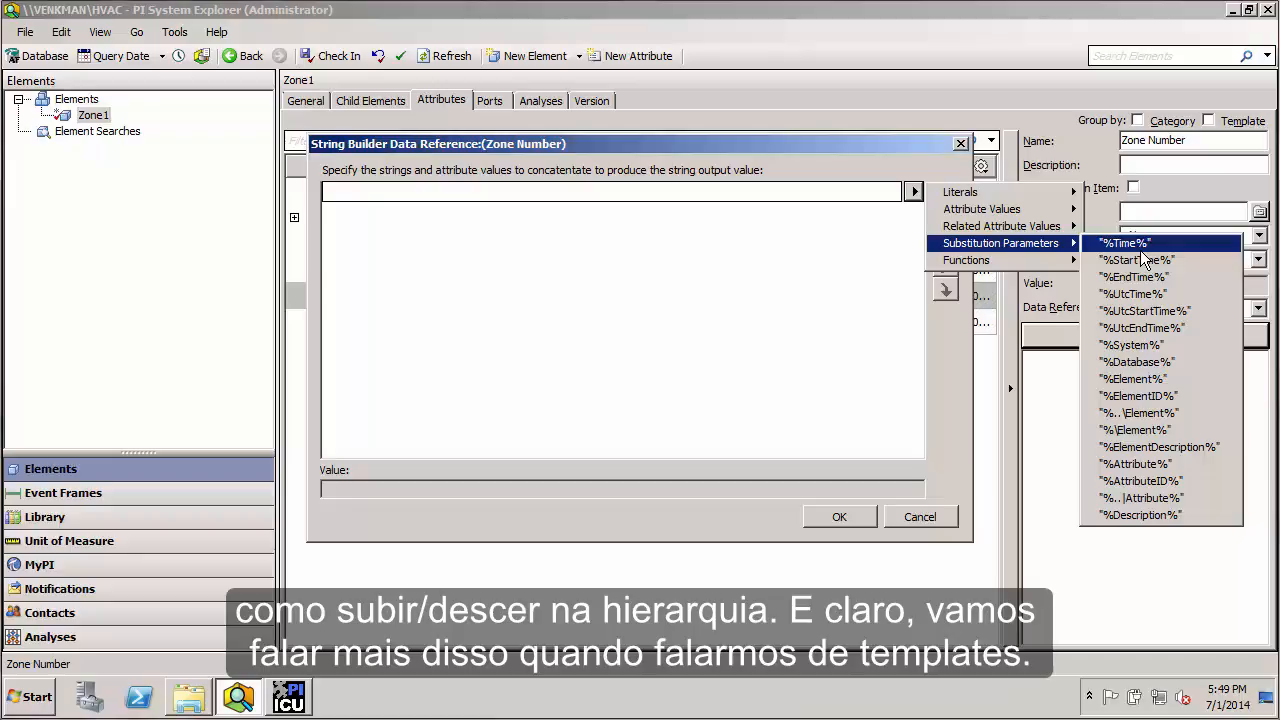
left_click(1155, 379)
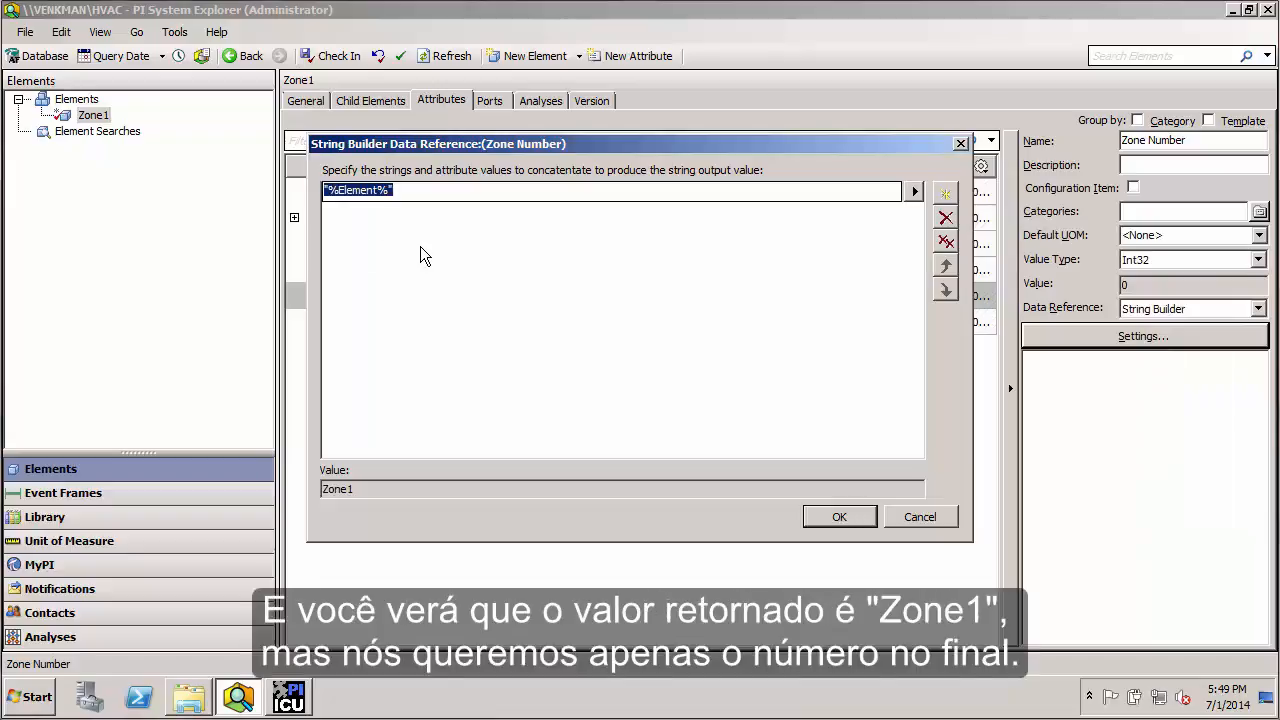
left_click_drag(366, 488, 308, 490)
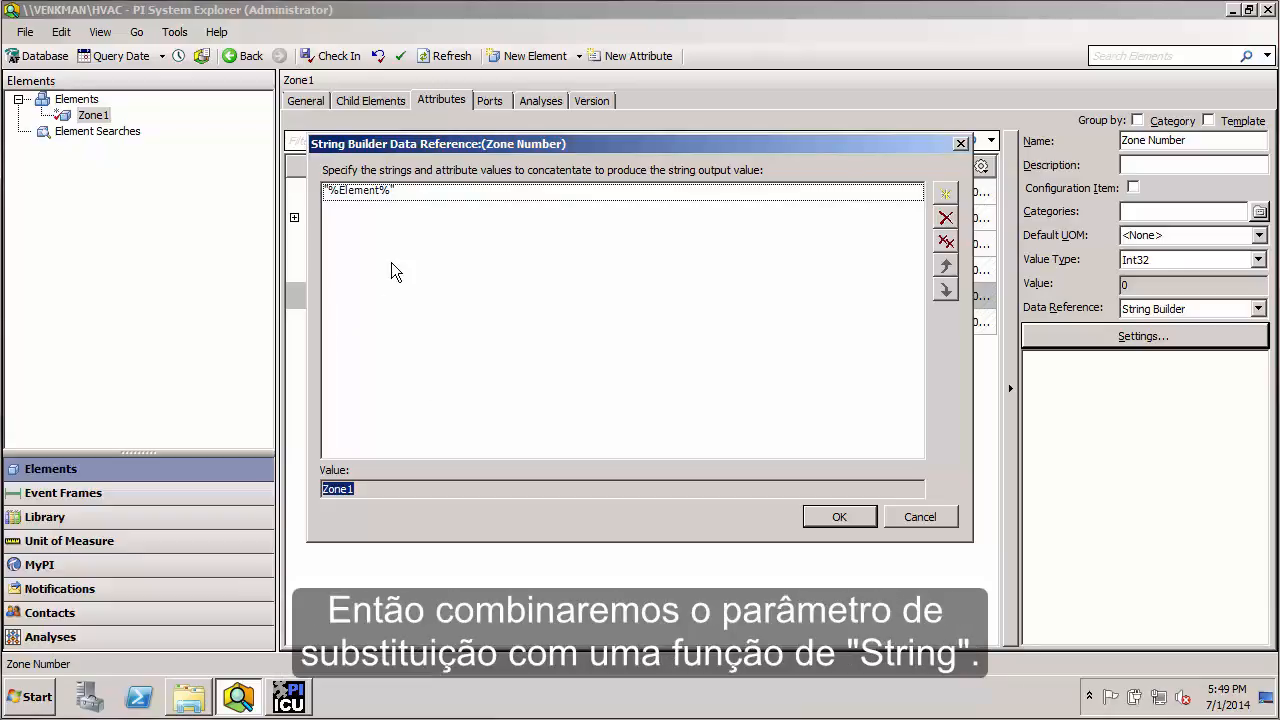
Step: Replace the row's content with the Right function, using "%Element%" as its string and a length of 1
left_click(408, 189)
left_click(910, 190)
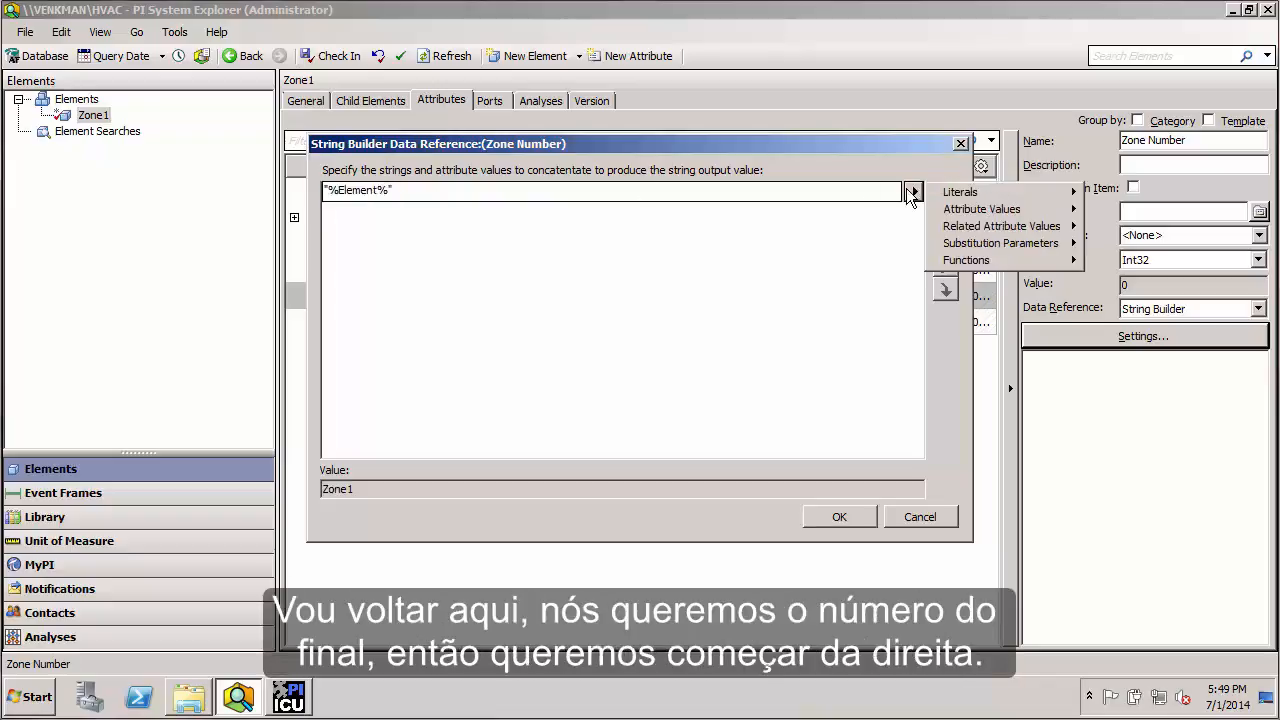
mouse_move(997, 262)
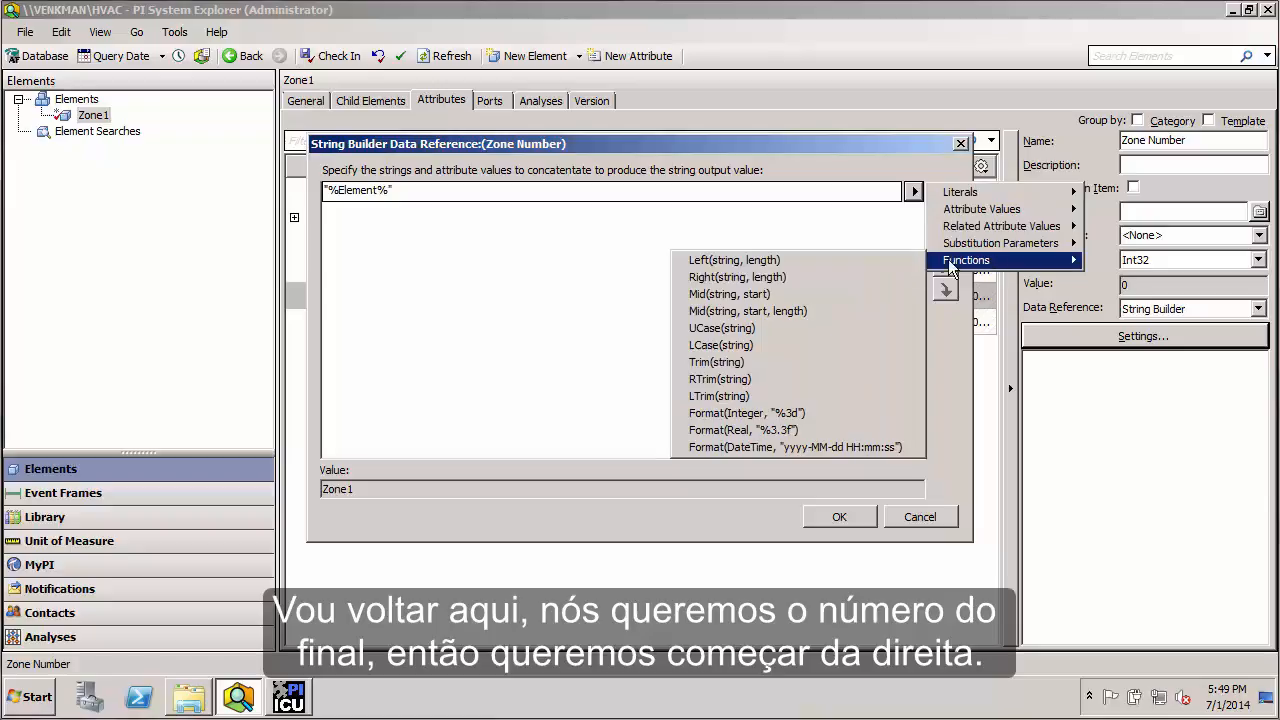
left_click(749, 281)
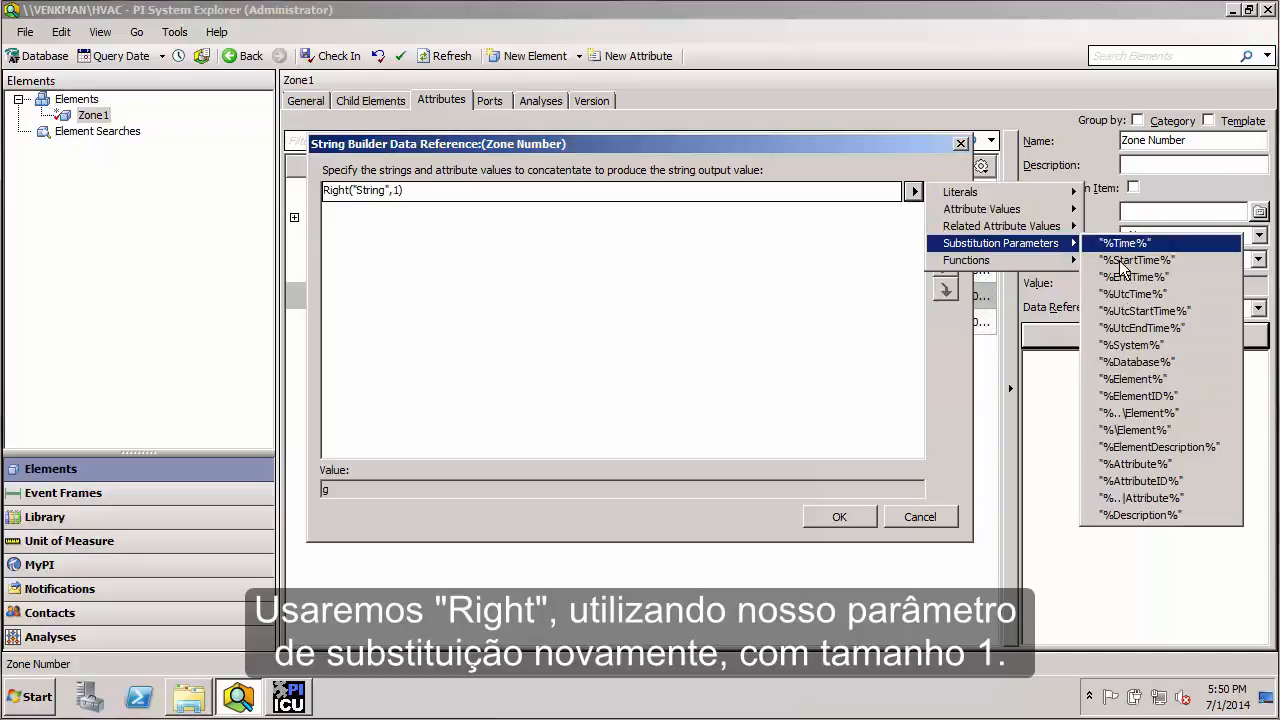
left_click(1151, 379)
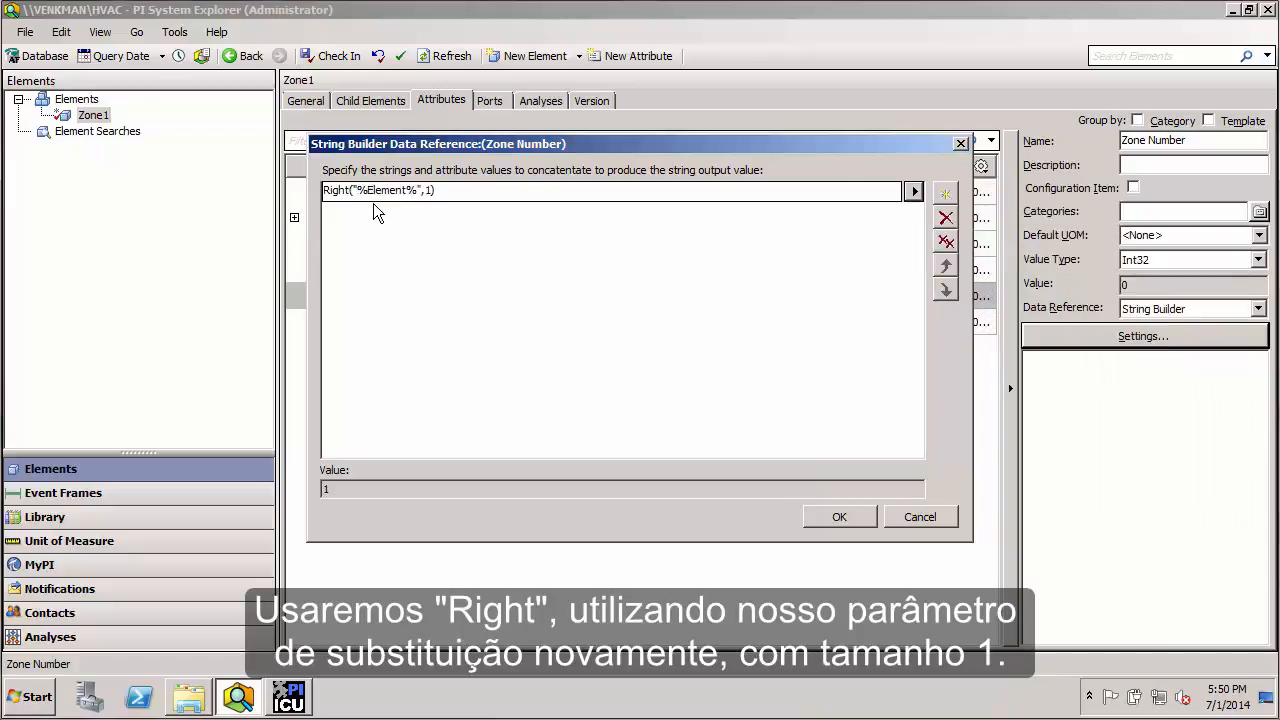
left_click(435, 190)
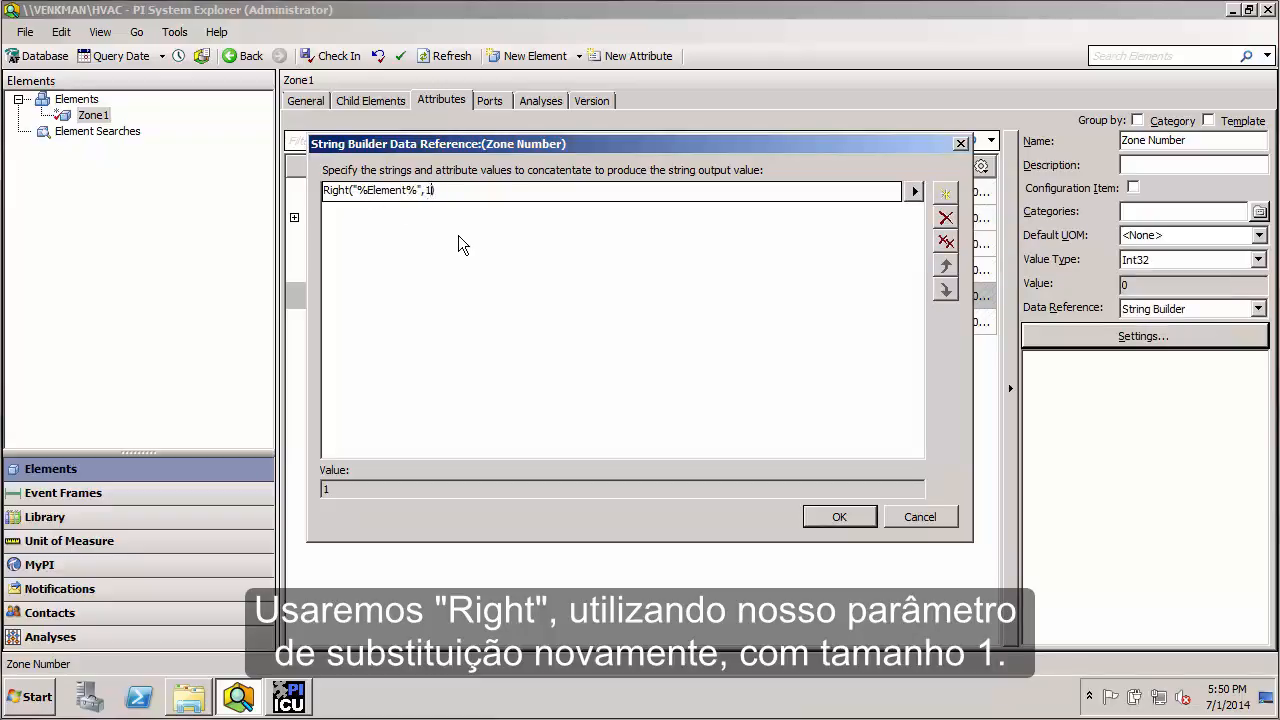
left_click(495, 266)
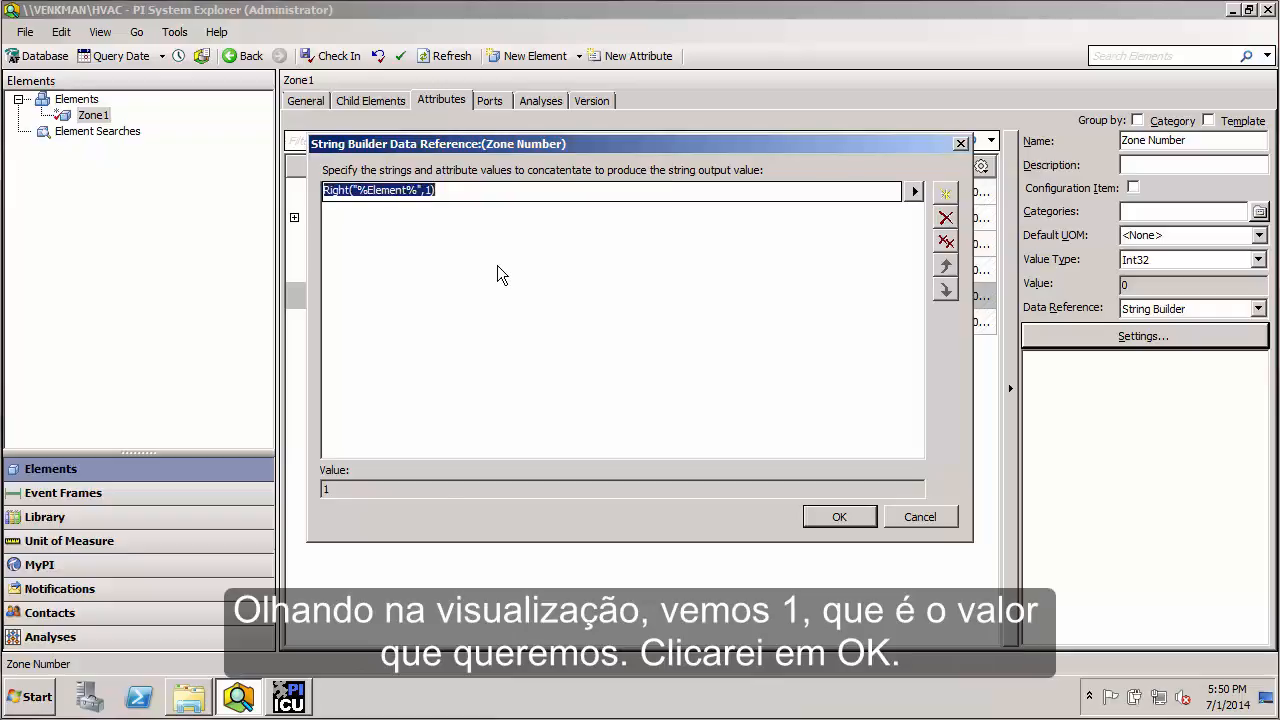
Step: Check the previewed output value and accept the String Builder configuration for Zone Number
left_click(344, 495)
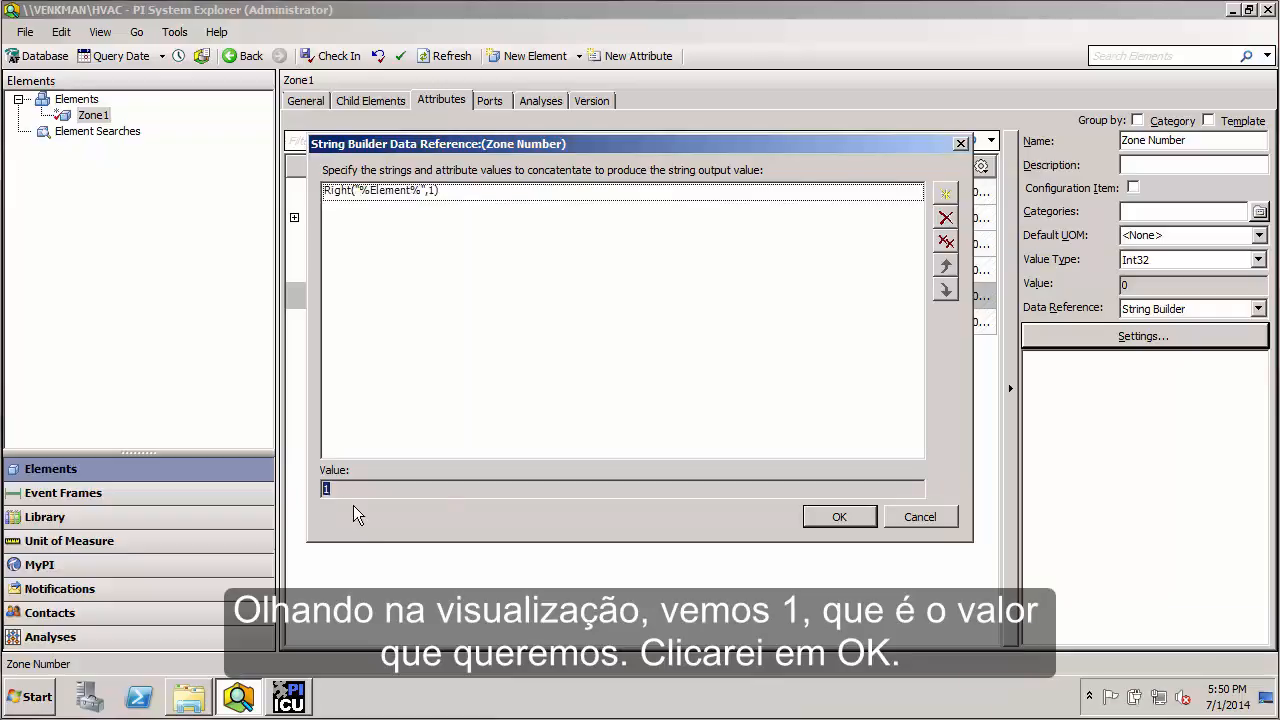
left_click(839, 517)
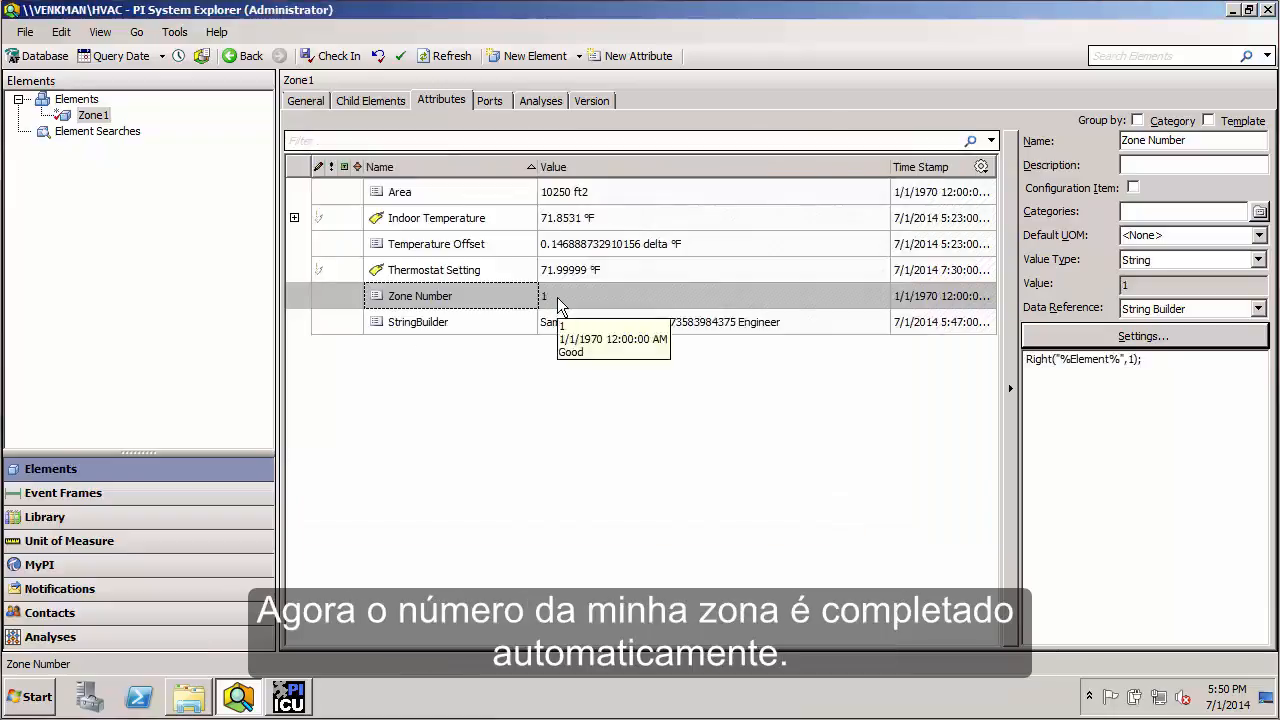
Step: Rename the Zone1 element to Zone2 and refresh its attributes, applying the outstanding changes
left_click(96, 118)
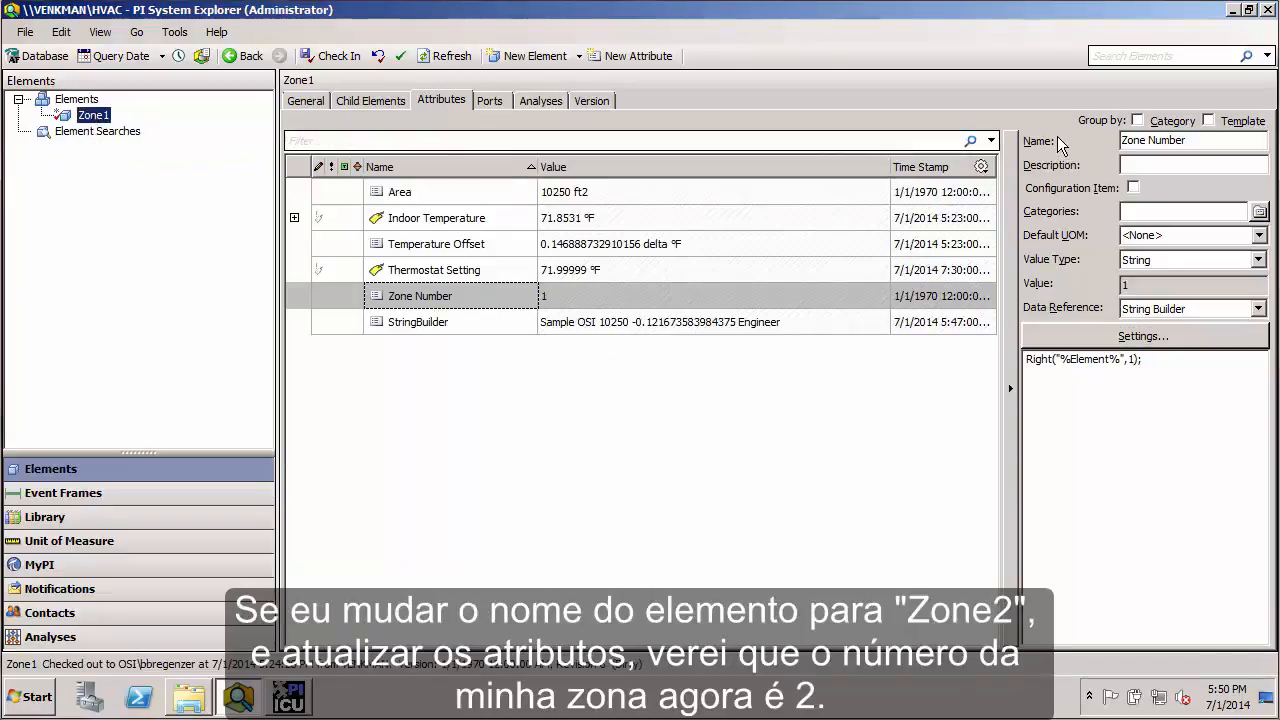
left_click(323, 103)
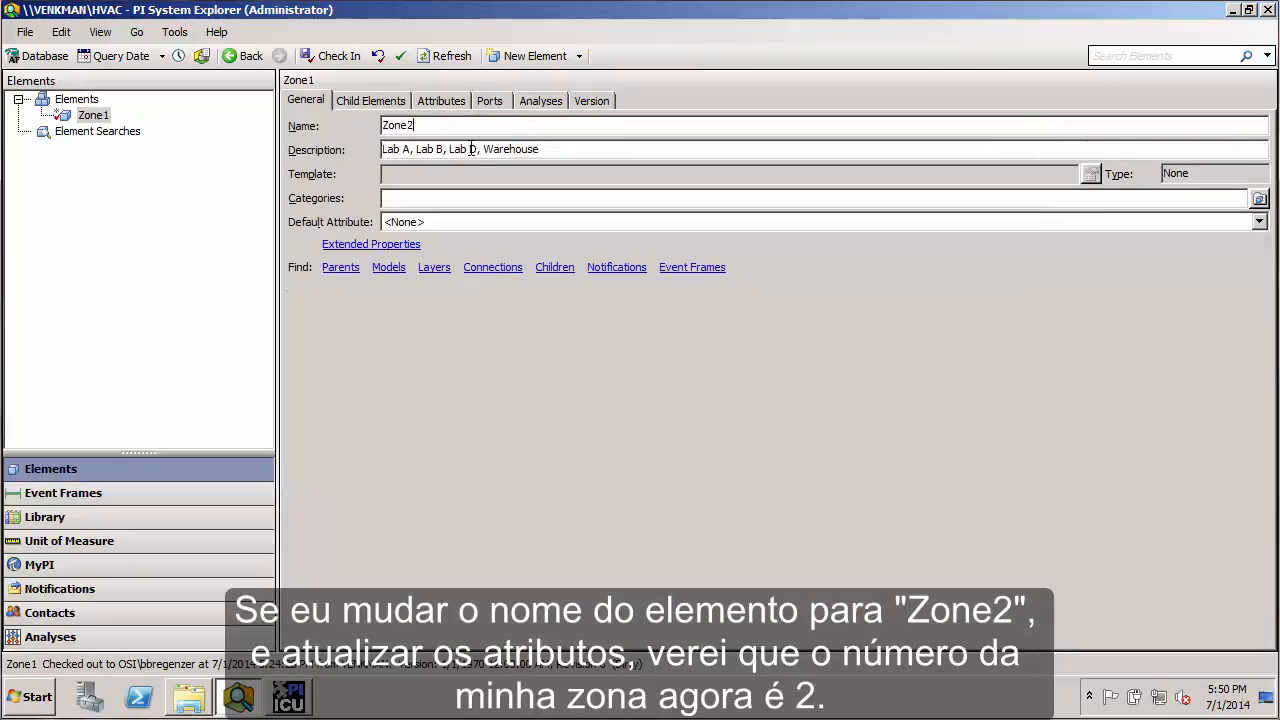
left_click(445, 101)
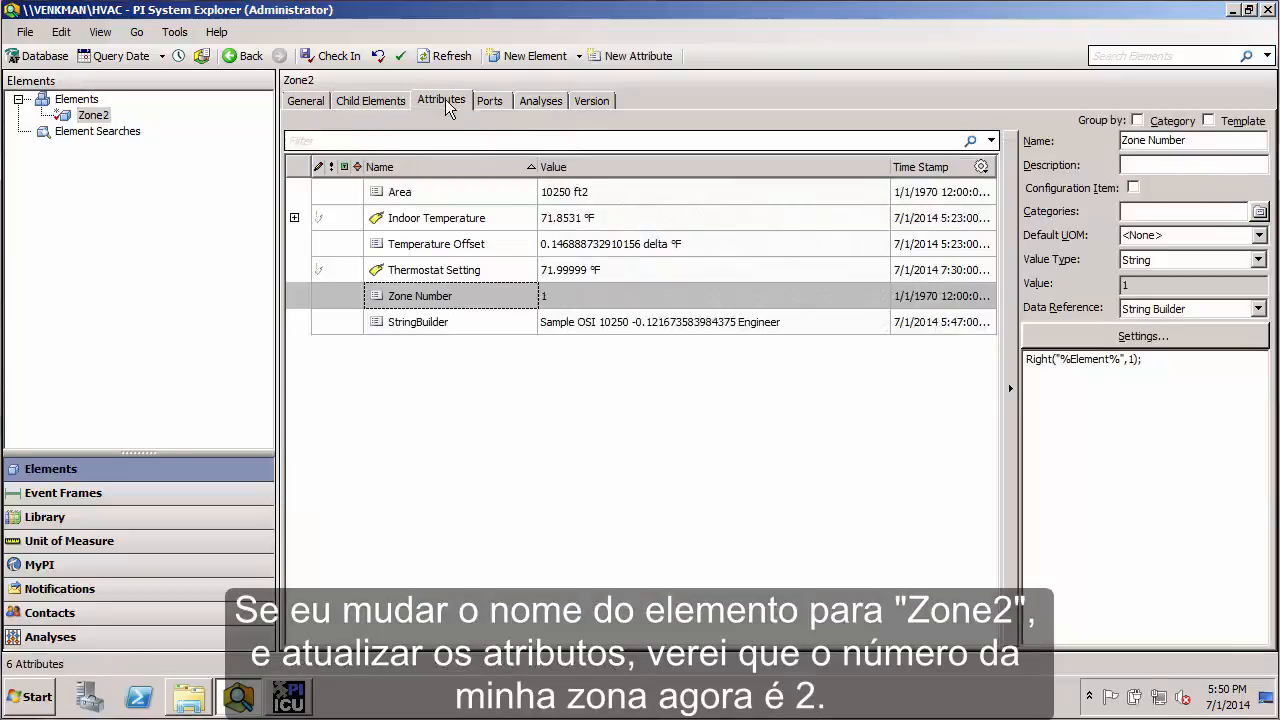
left_click(447, 56)
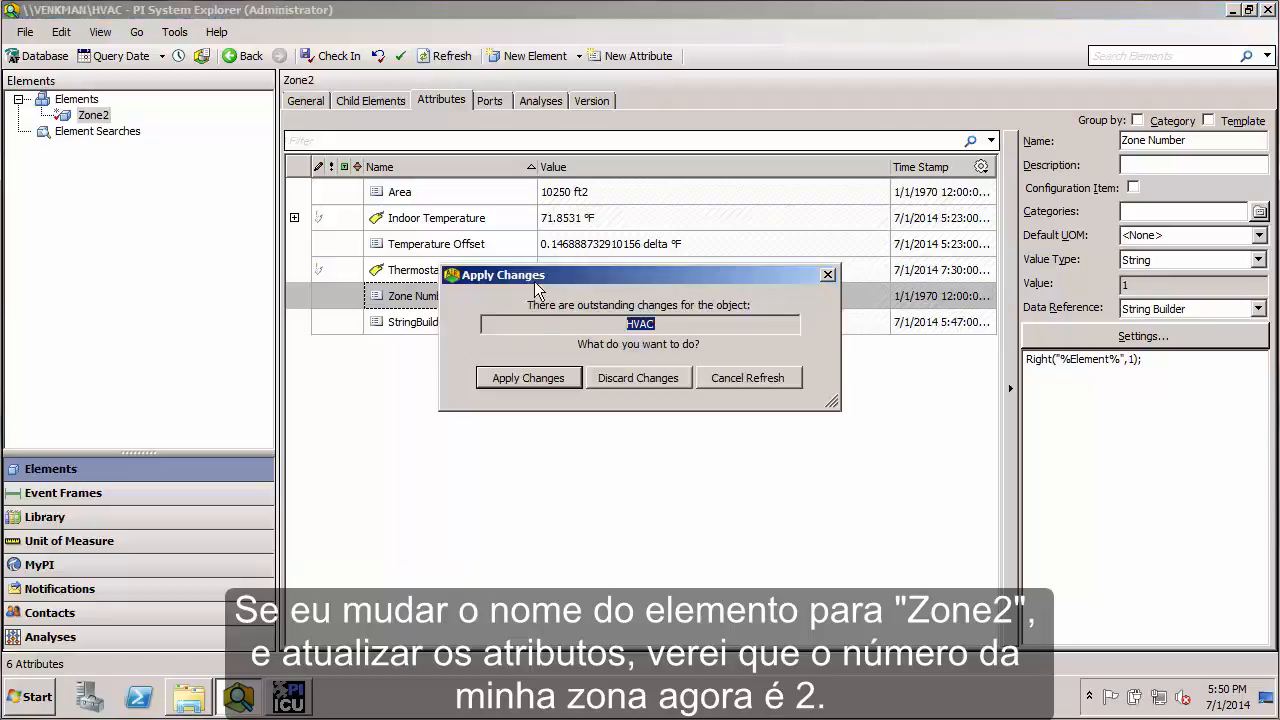
left_click(515, 383)
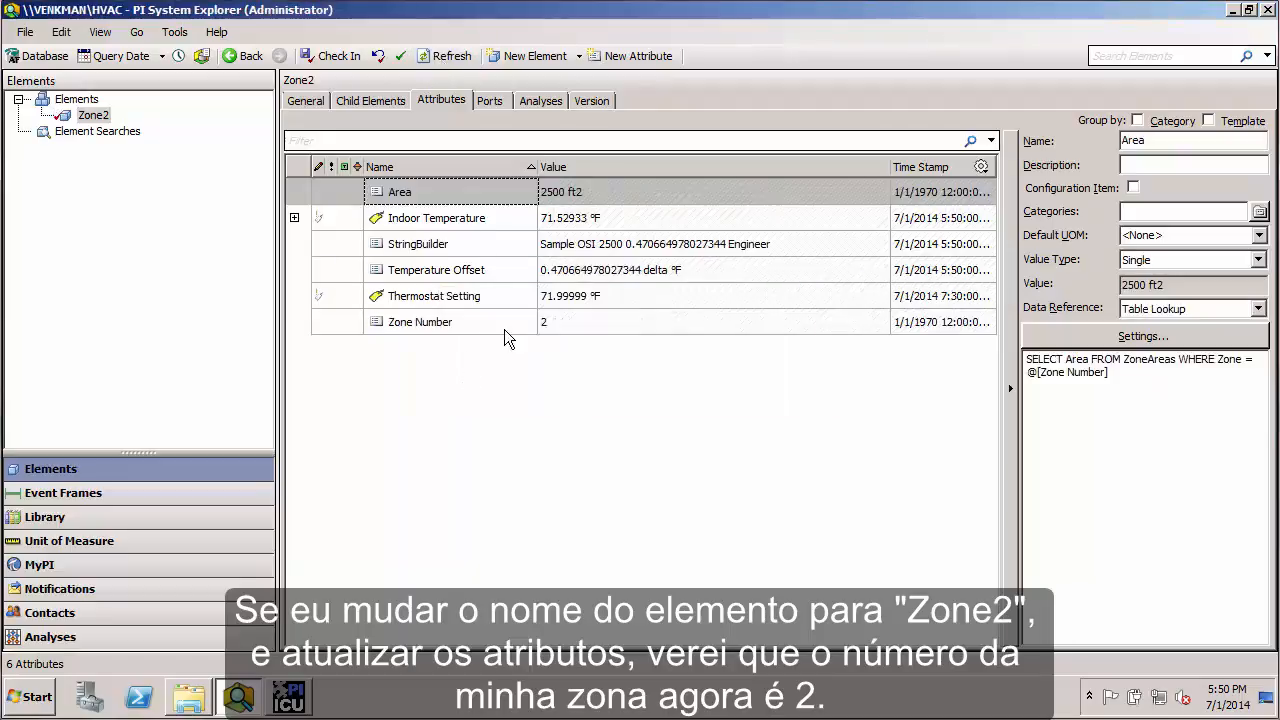
mouse_move(548, 330)
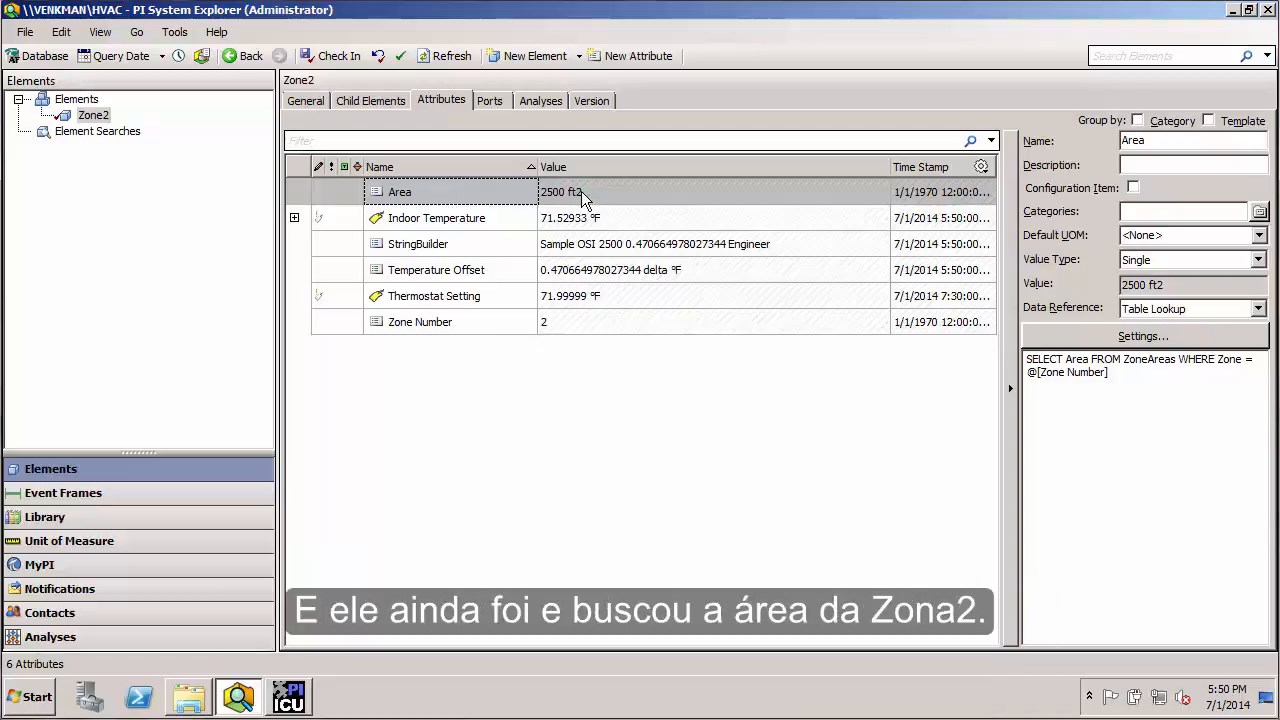
mouse_move(588, 198)
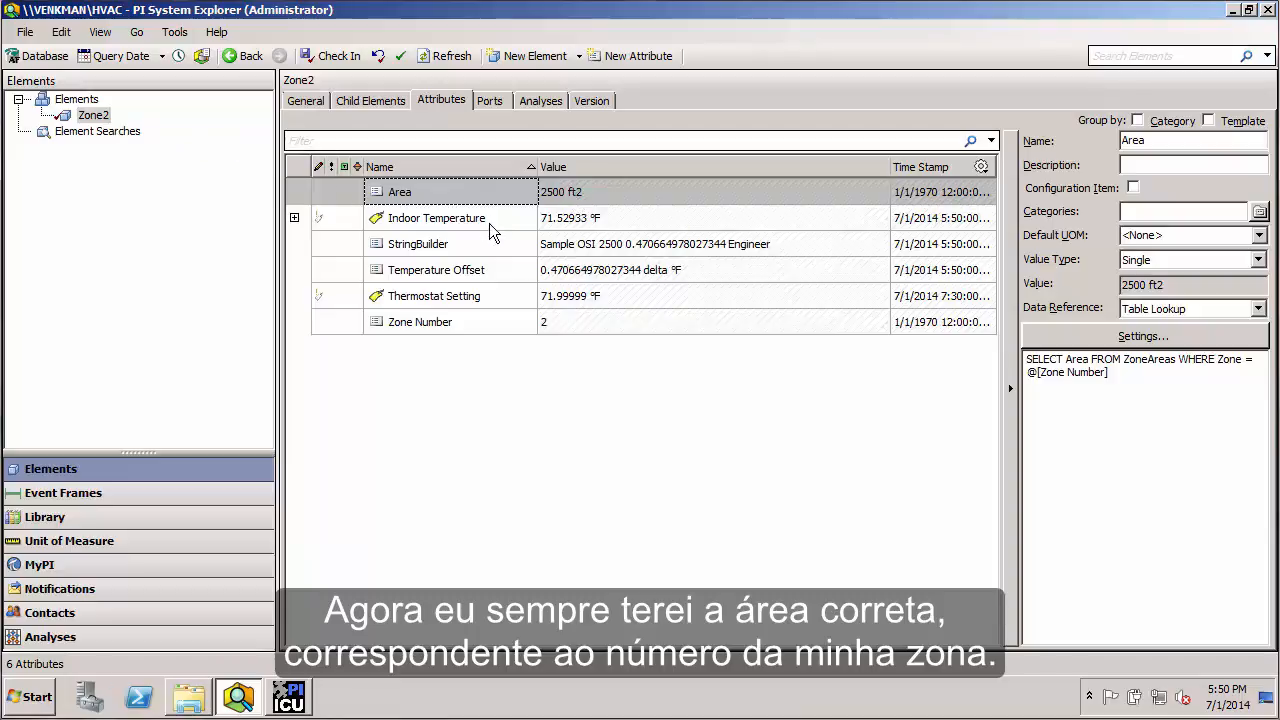
Step: Rename the element back to Zone1, check in the changes and return to its attribute list
left_click(299, 102)
left_click(700, 126)
key("BackSpace")
type("1")
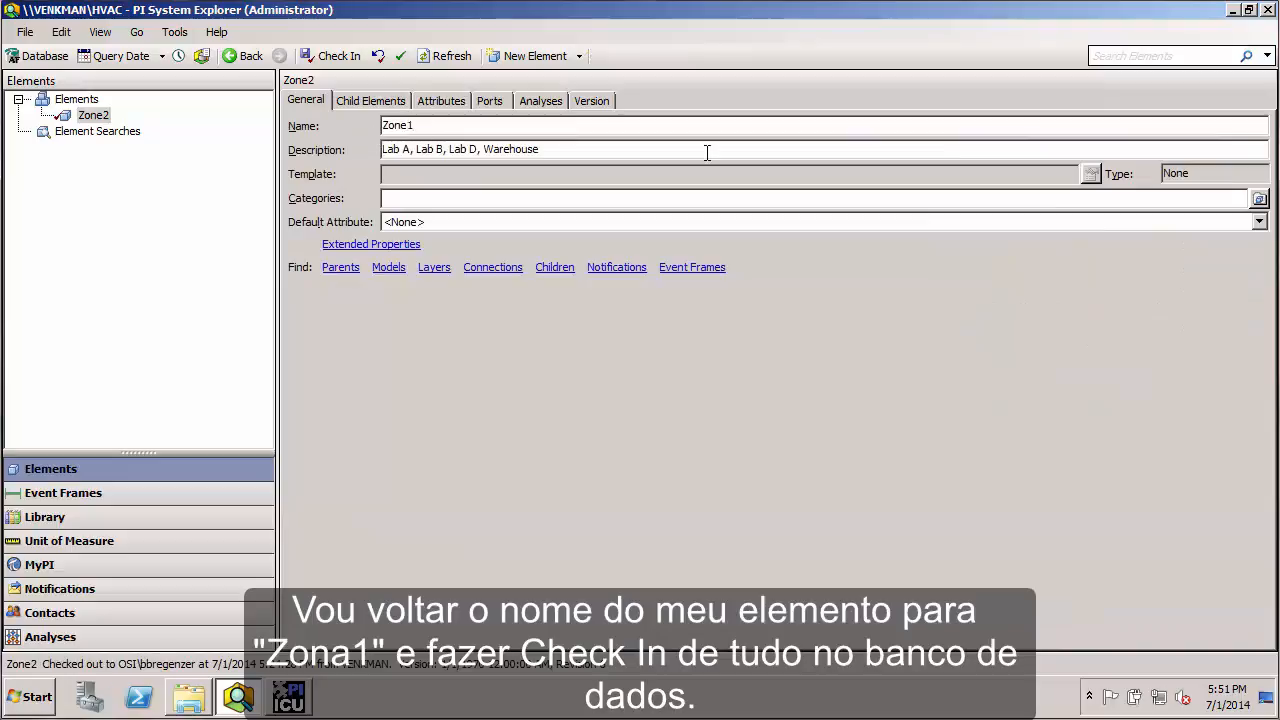
left_click(441, 101)
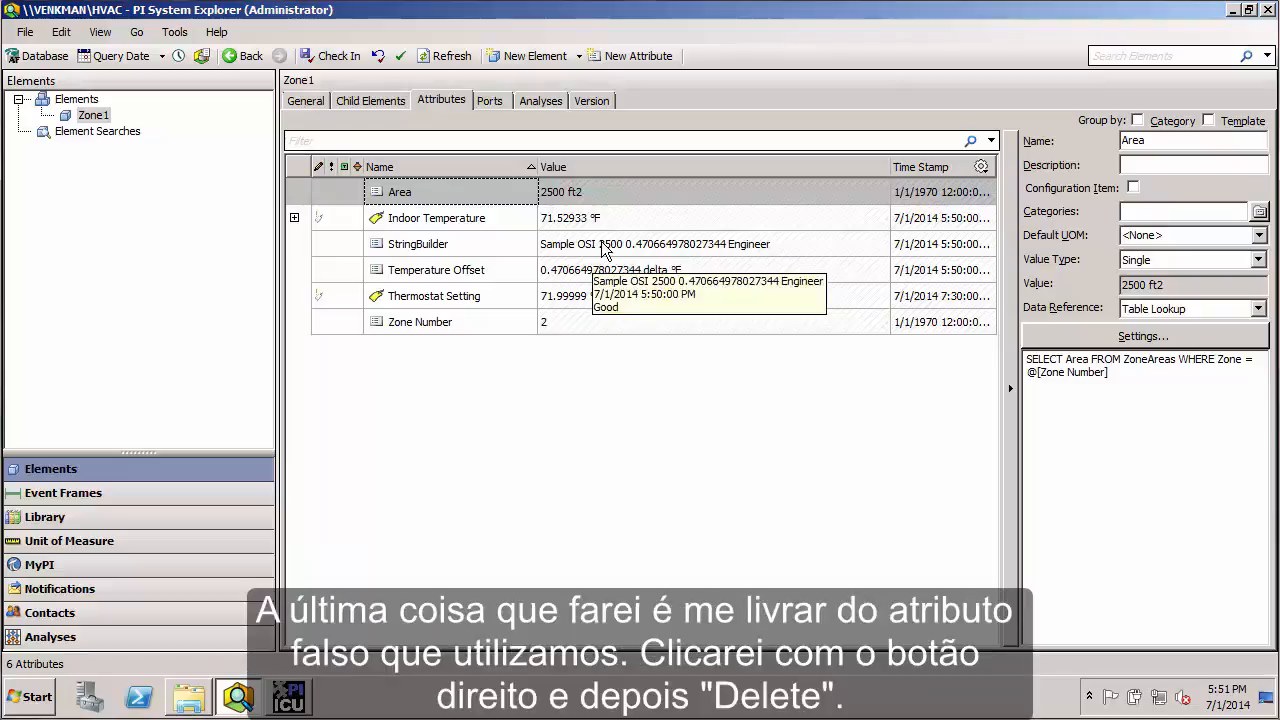
Step: Delete the StringBuilder attribute from the Zone1 element
right_click(505, 241)
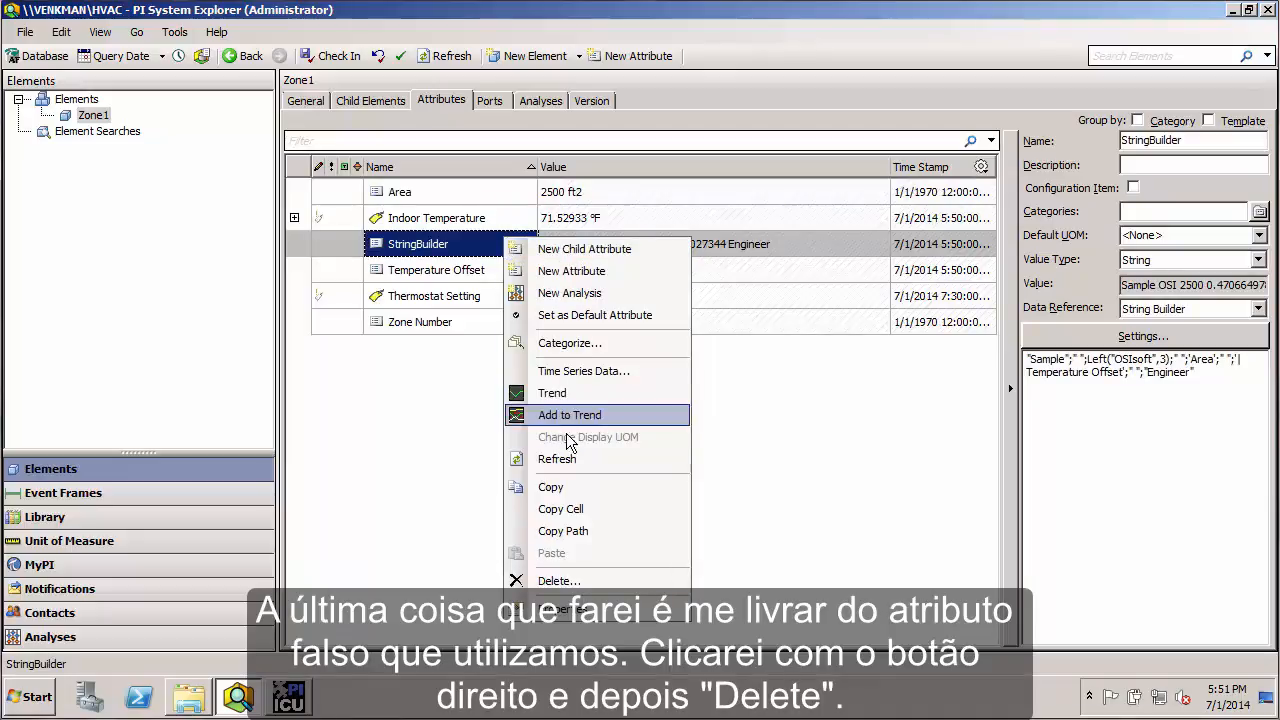
left_click(558, 580)
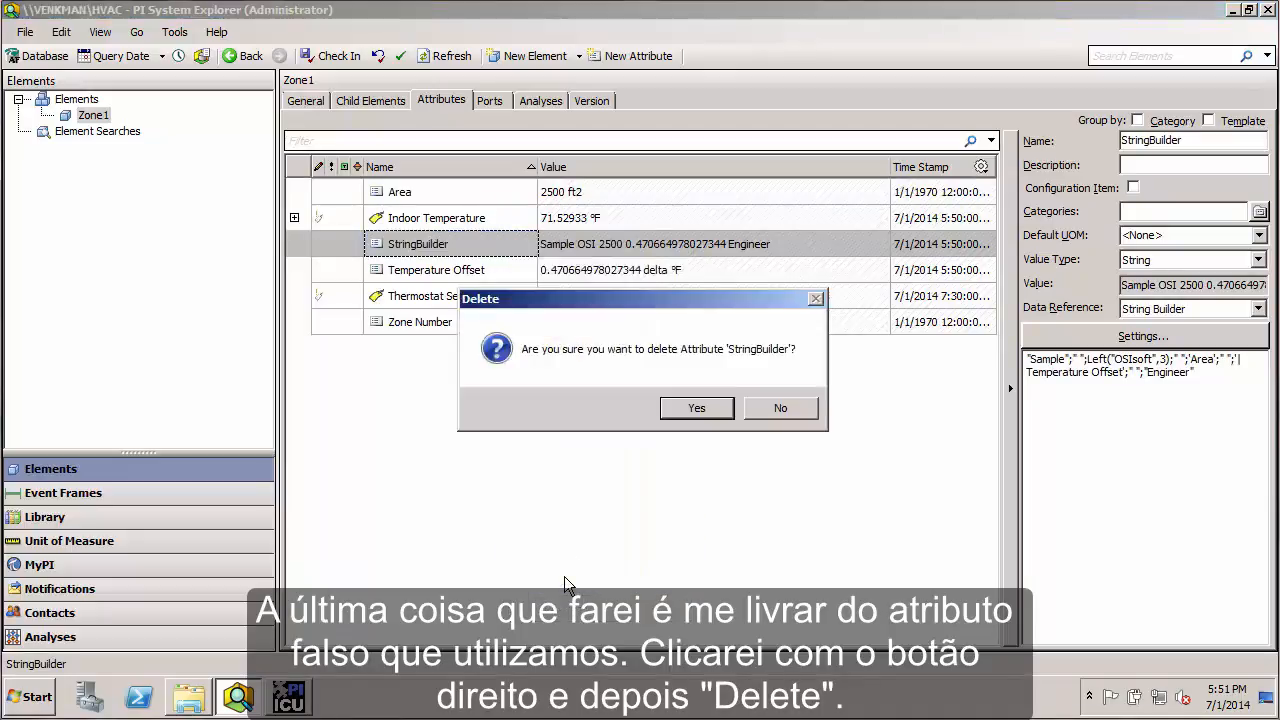
left_click(697, 408)
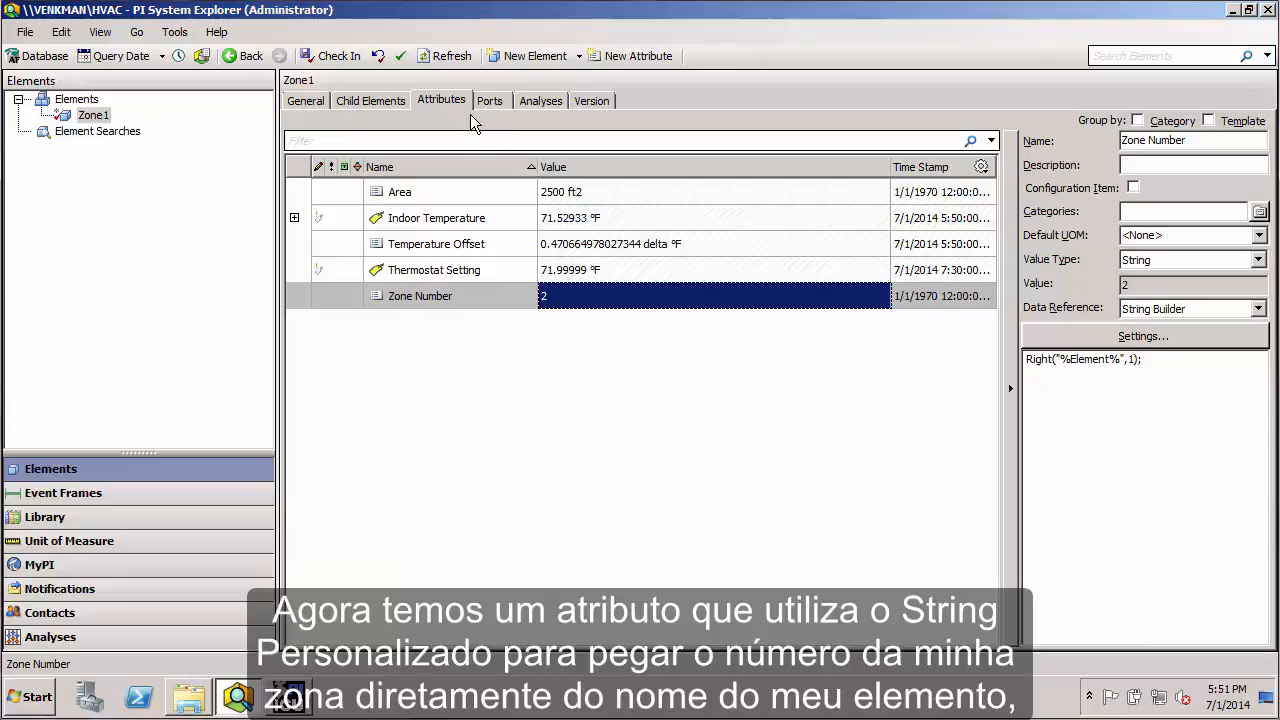
Step: Refresh Zone1's attribute values, applying the outstanding changes, and check in the work
left_click(445, 58)
left_click(521, 380)
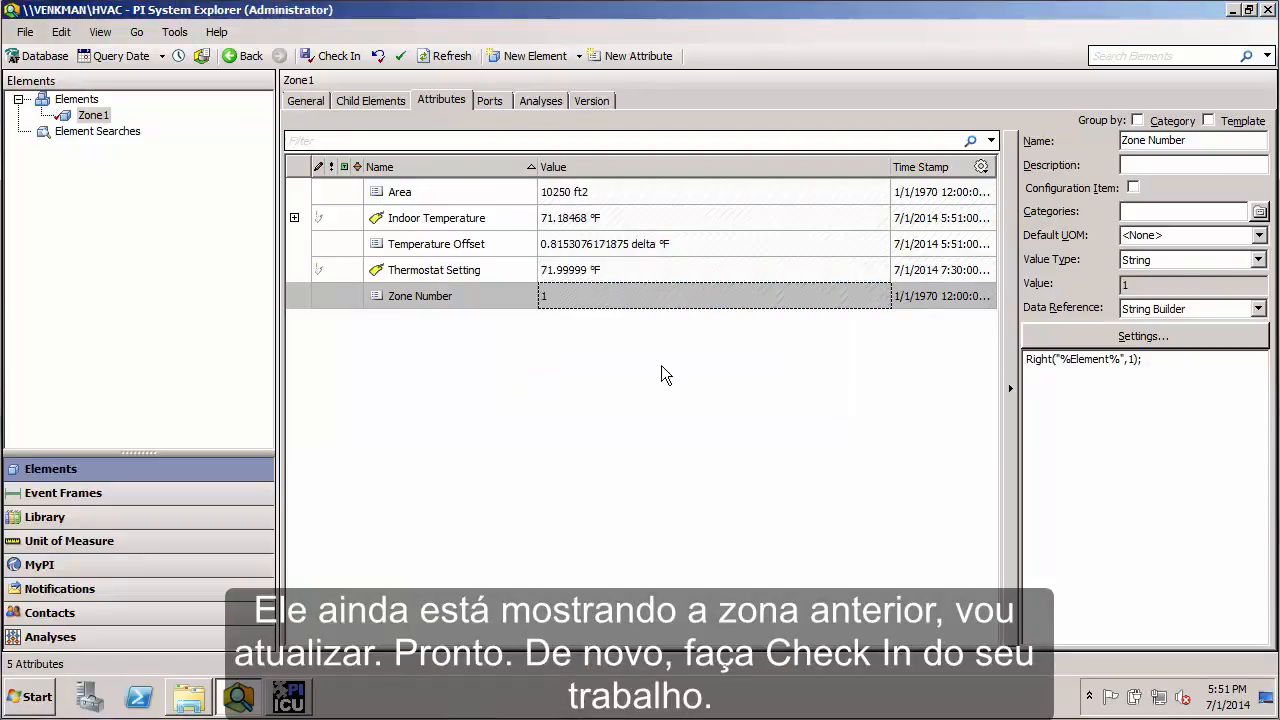
left_click(339, 58)
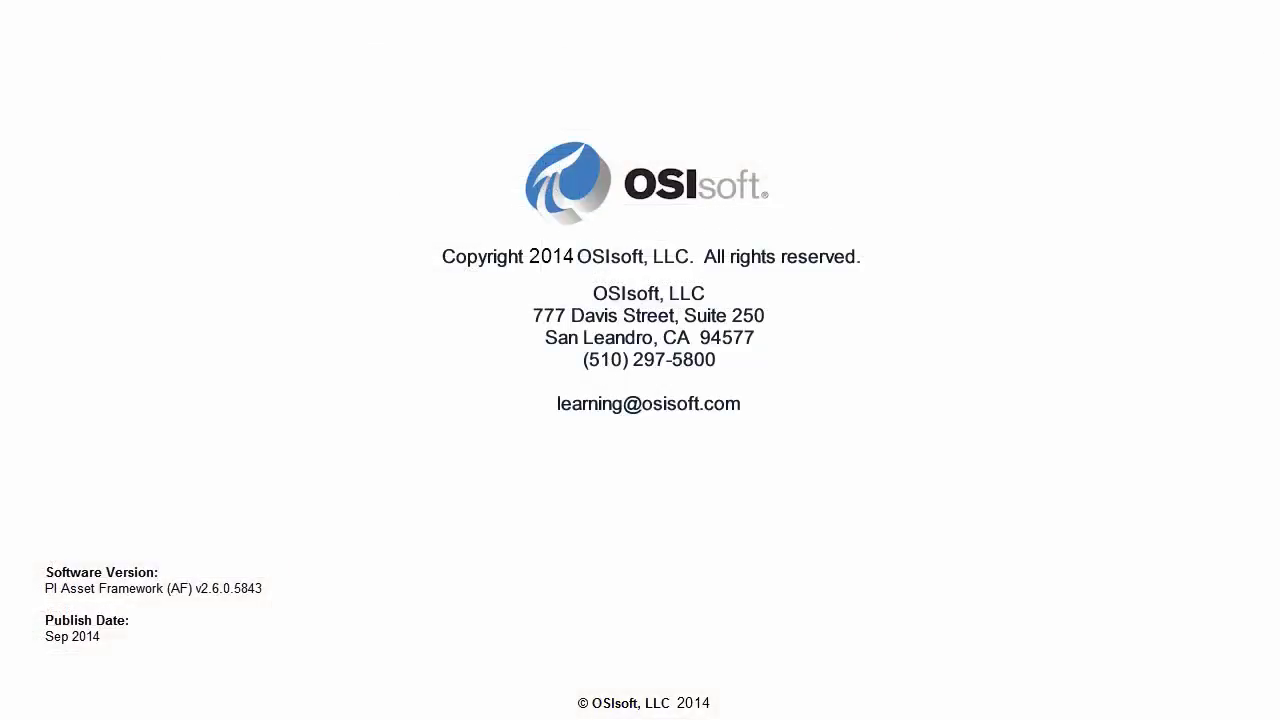